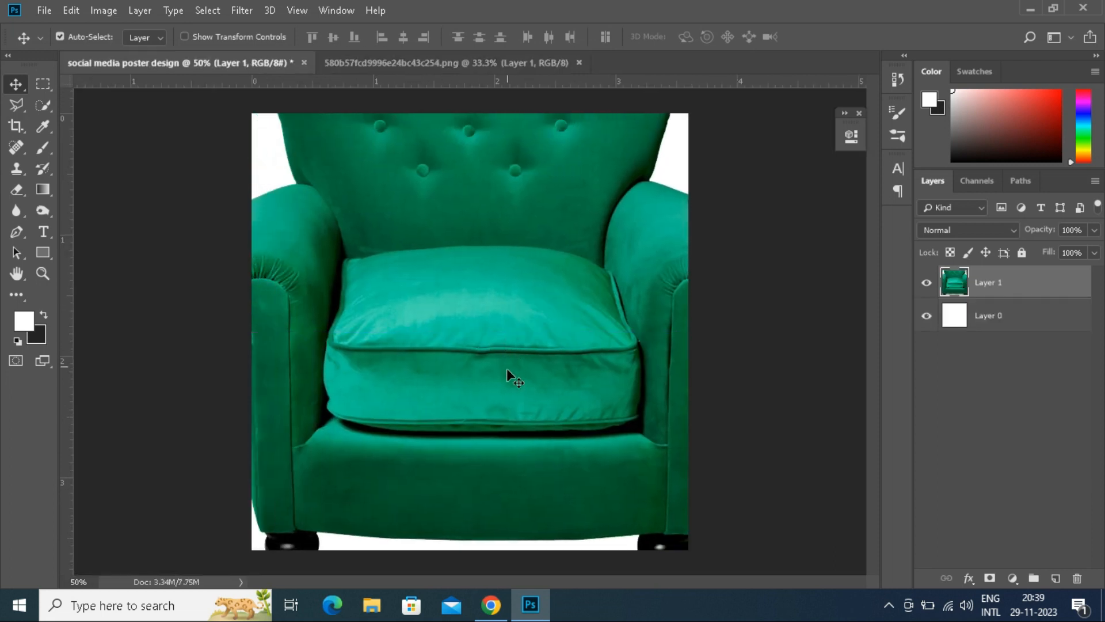
- Scale the green armchair on Layer 1 down to about 33% with Free Transform and place it mid-canvas
{"action": "scroll", "coordinate": [499, 387], "scroll_direction": "down", "scroll_amount": 5}
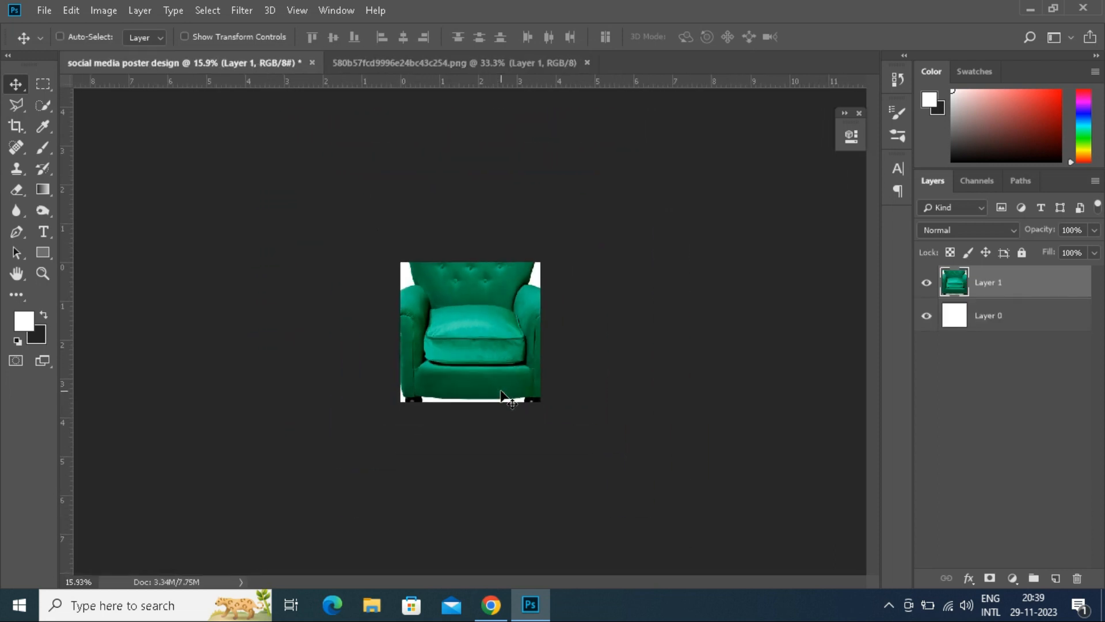
{"action": "left_click", "coordinate": [71, 12]}
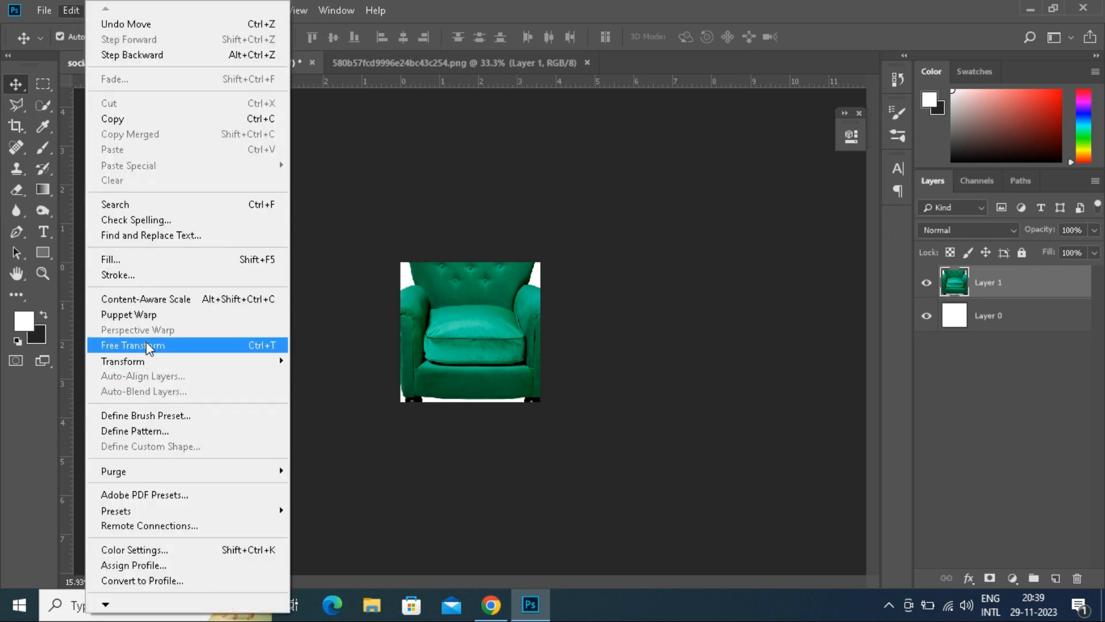
{"action": "left_click", "coordinate": [149, 346]}
{"action": "left_click_drag", "start_coordinate": [564, 437], "coordinate": [503, 364]}
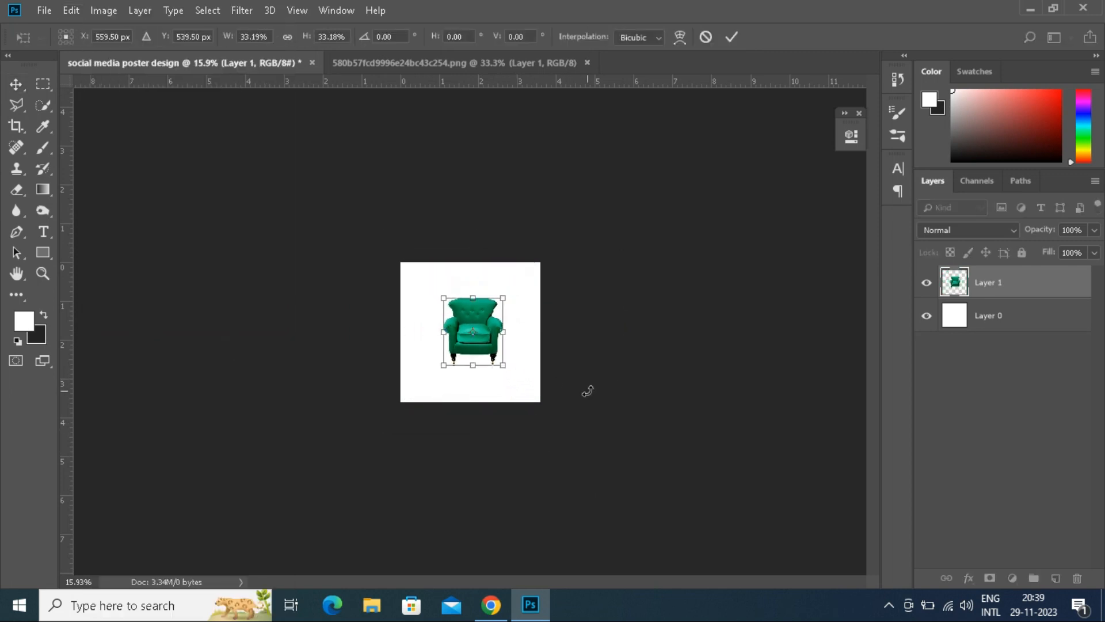
{"action": "key", "text": "Return"}
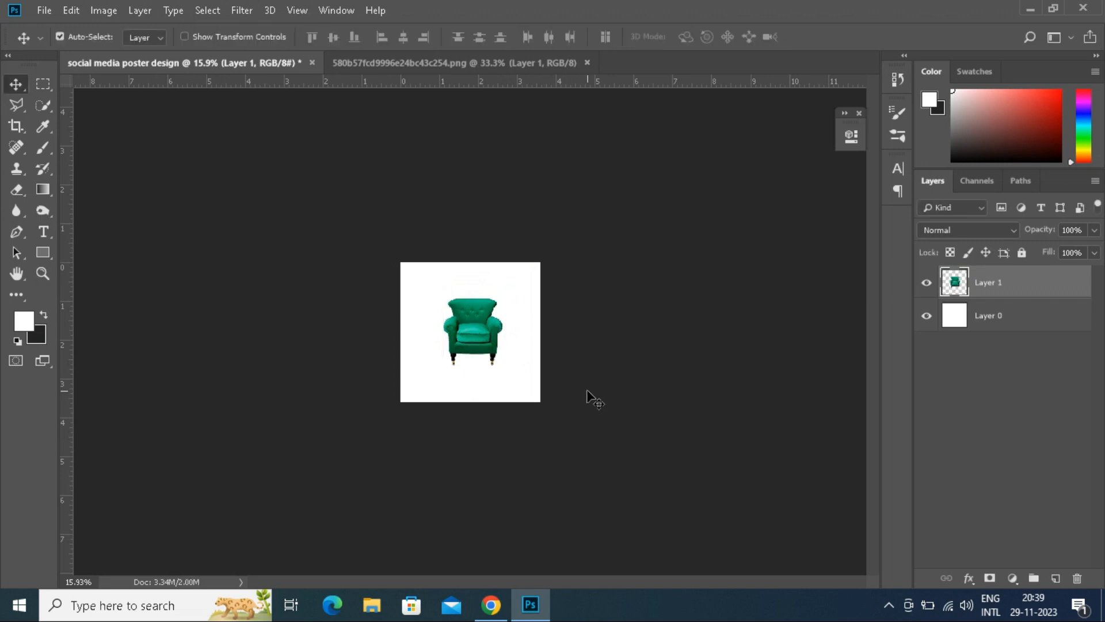
{"action": "key", "text": "ctrl+0"}
{"action": "left_click_drag", "start_coordinate": [486, 324], "coordinate": [478, 347]}
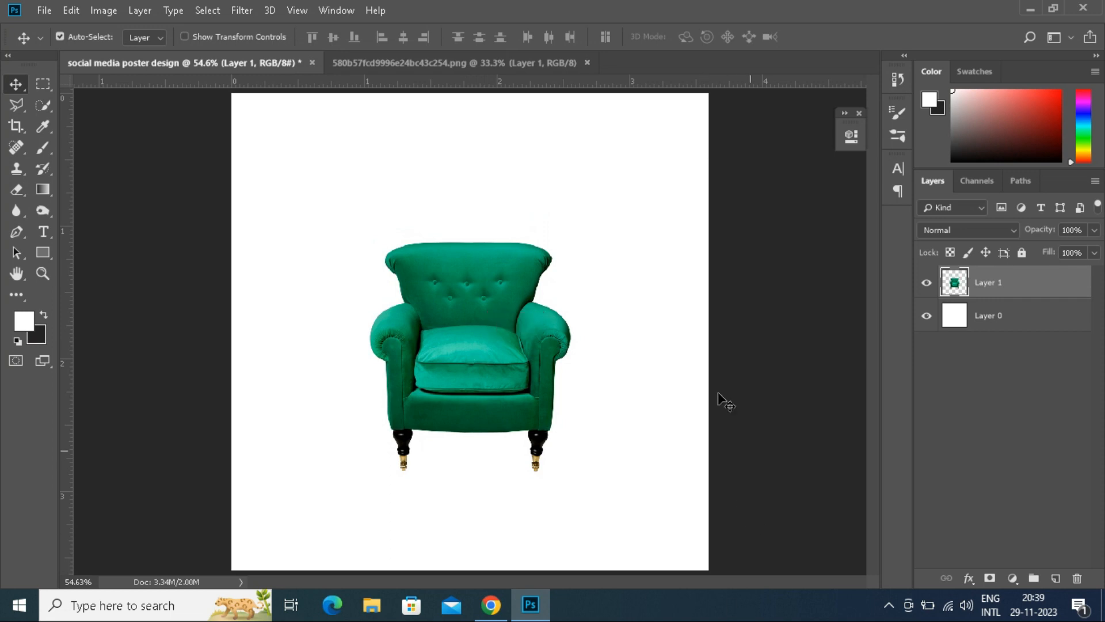
{"action": "left_click", "coordinate": [301, 14]}
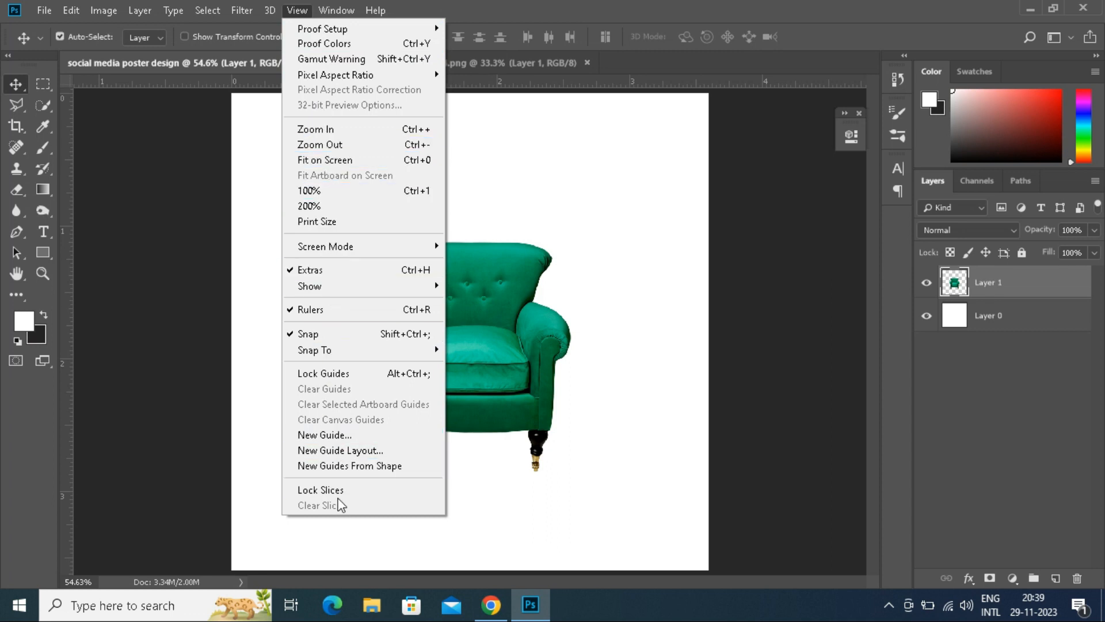
{"action": "right_click", "coordinate": [633, 373]}
{"action": "left_click", "coordinate": [757, 381]}
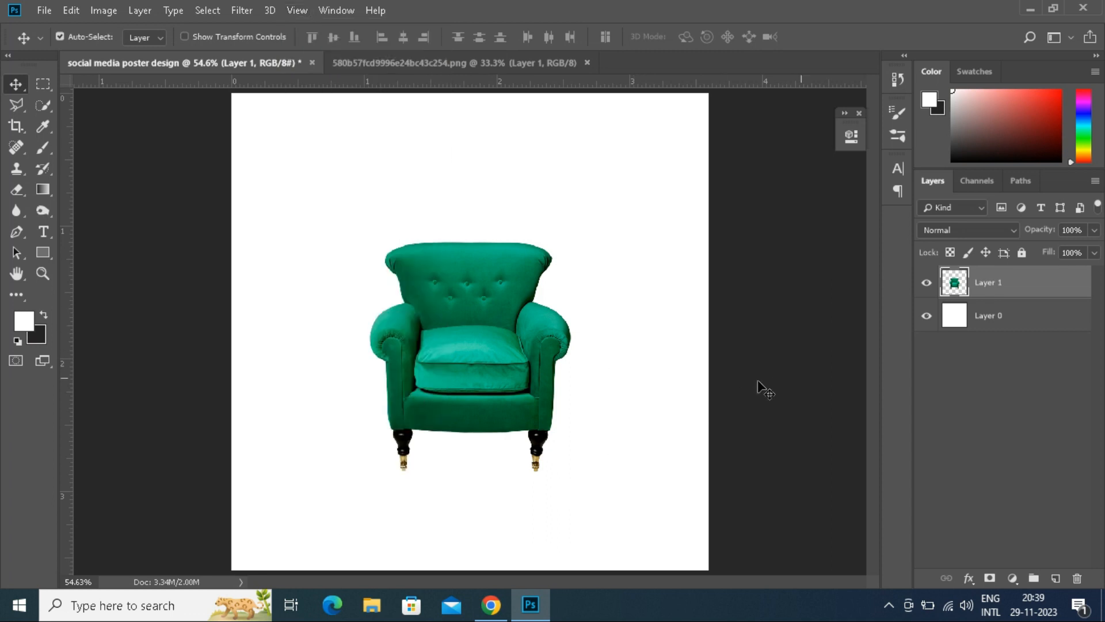
- Add a solid colour fill layer above Layer 0 in dark green 02693e, based on a shade sampled from the armchair
{"action": "left_click", "coordinate": [1001, 311]}
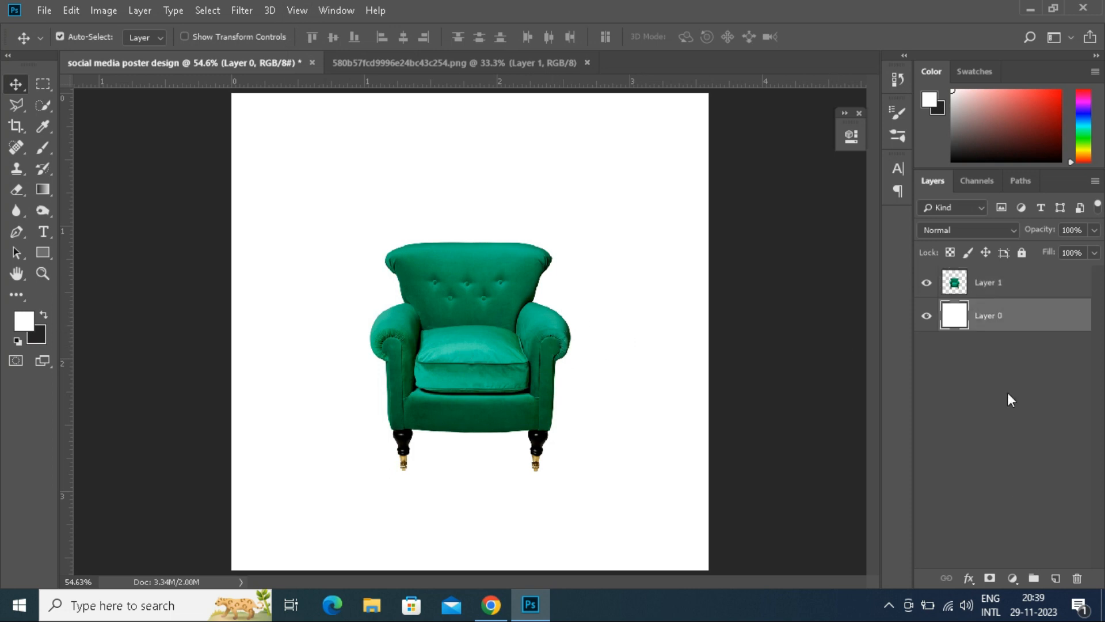
{"action": "left_click", "coordinate": [1013, 577]}
{"action": "left_click", "coordinate": [996, 298]}
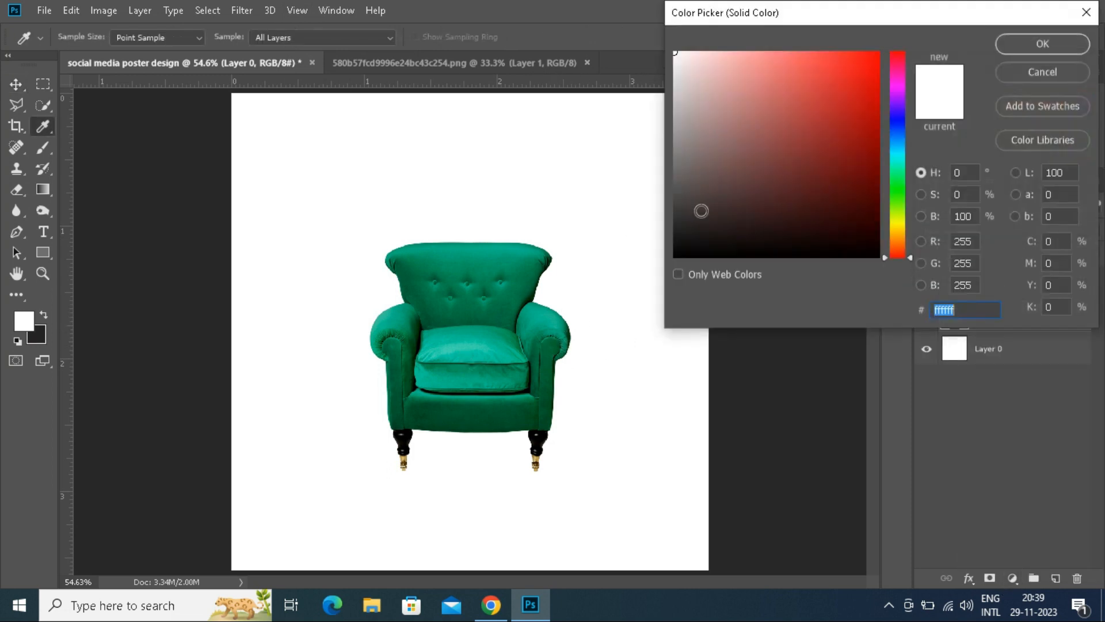
{"action": "left_click", "coordinate": [508, 300]}
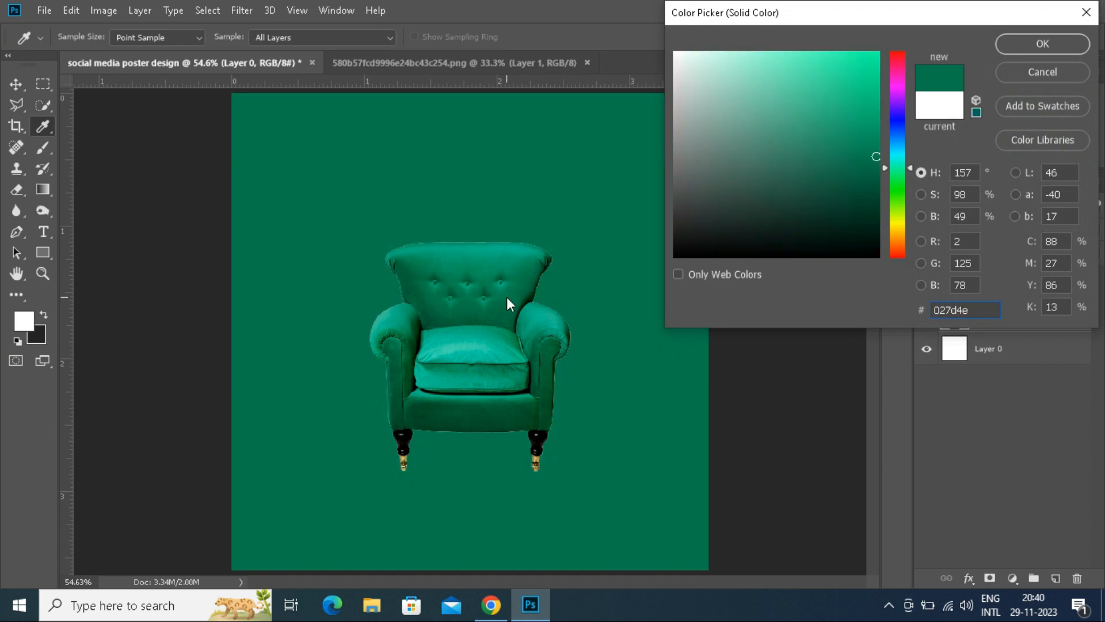
{"action": "mouse_move", "coordinate": [847, 163]}
{"action": "left_mouse_down"}
{"action": "mouse_move", "coordinate": [867, 200]}
{"action": "mouse_move", "coordinate": [863, 168]}
{"action": "left_mouse_up"}
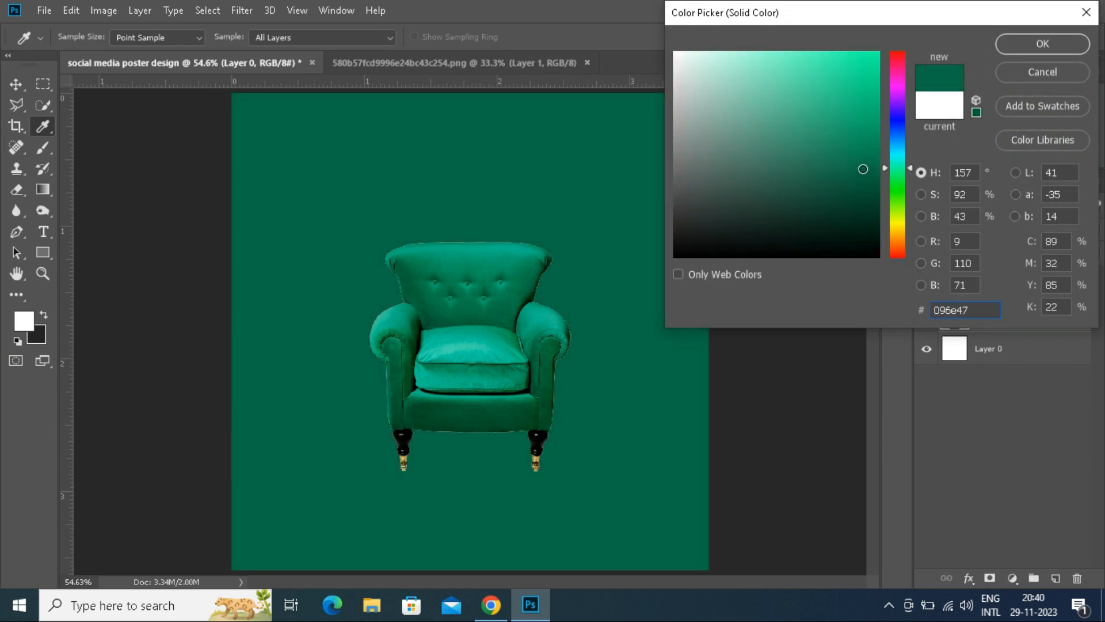
{"action": "left_click_drag", "start_coordinate": [859, 19], "coordinate": [874, 18]}
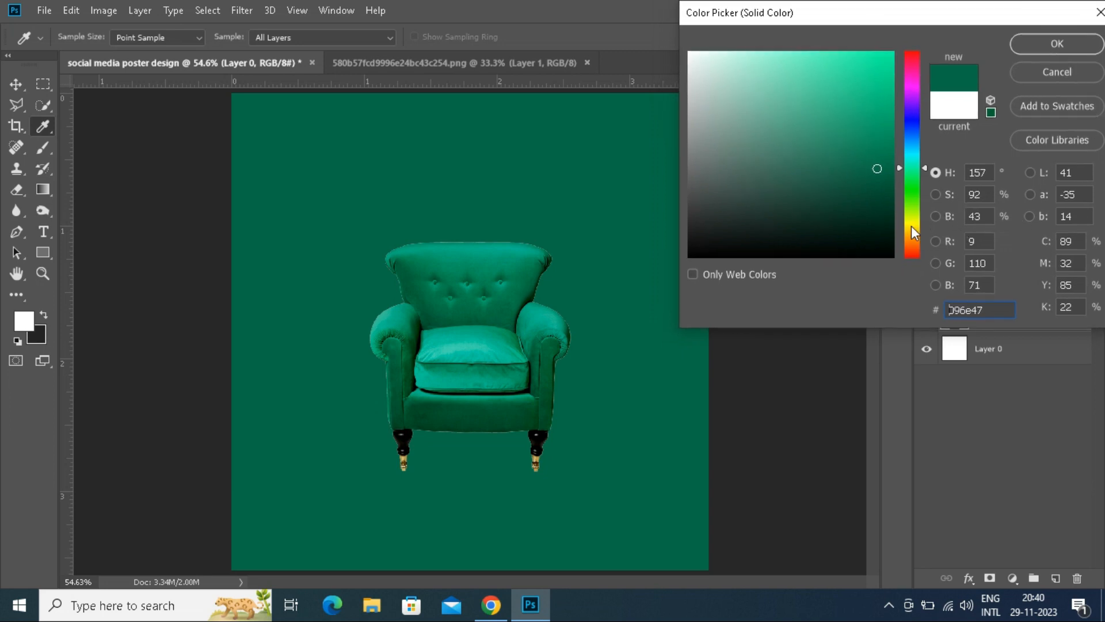
{"action": "left_click_drag", "start_coordinate": [910, 226], "coordinate": [910, 202]}
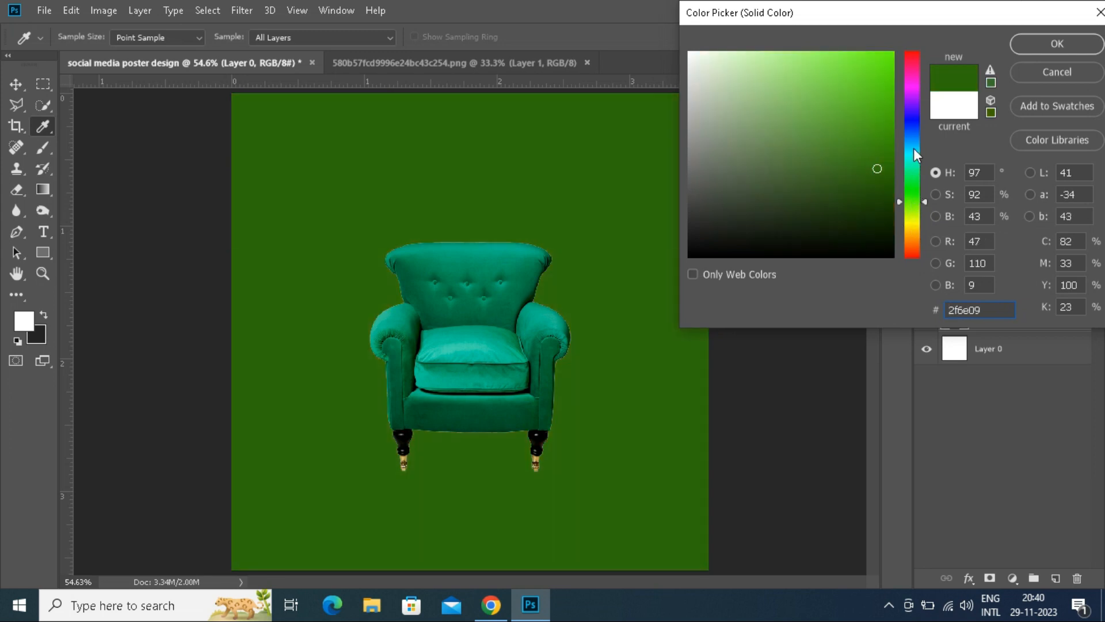
{"action": "left_click", "coordinate": [911, 123]}
{"action": "left_click", "coordinate": [506, 304]}
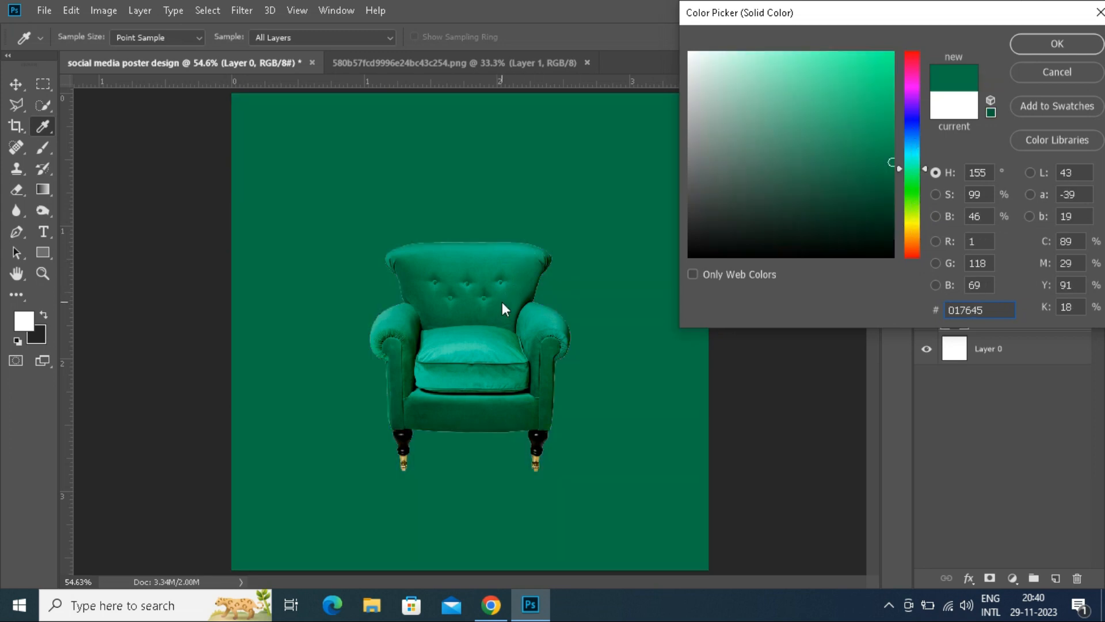
{"action": "left_click", "coordinate": [887, 186]}
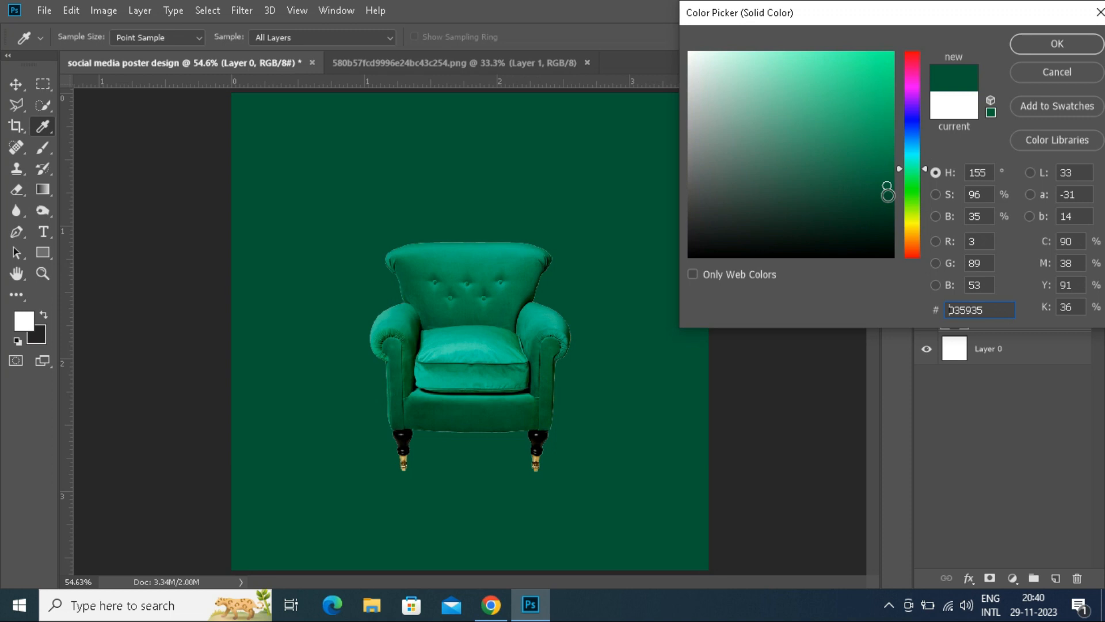
{"action": "mouse_move", "coordinate": [886, 186]}
{"action": "left_mouse_down"}
{"action": "mouse_move", "coordinate": [890, 155]}
{"action": "mouse_move", "coordinate": [889, 173]}
{"action": "left_mouse_up"}
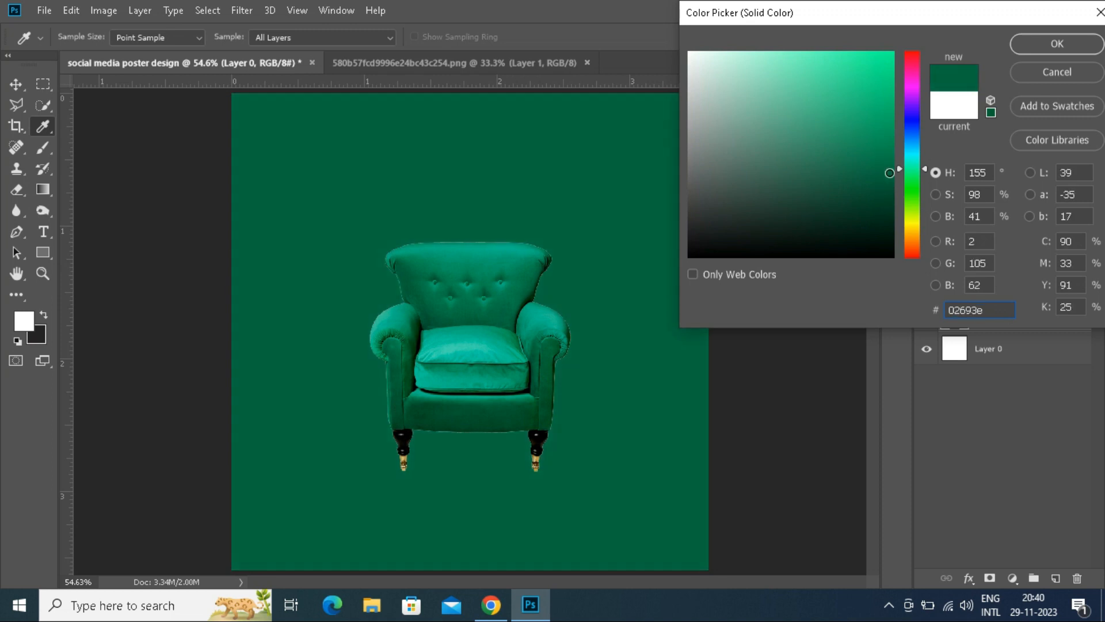
{"action": "left_click", "coordinate": [1030, 51]}
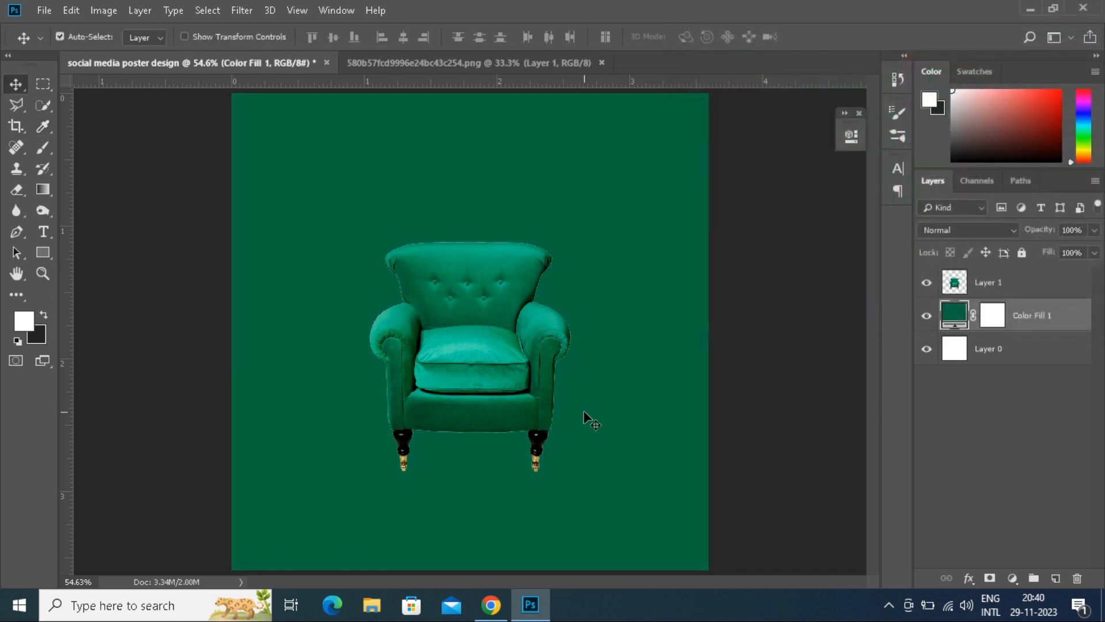
- Add a new empty layer above the colour fill and name it bg
{"action": "left_click", "coordinate": [1056, 579]}
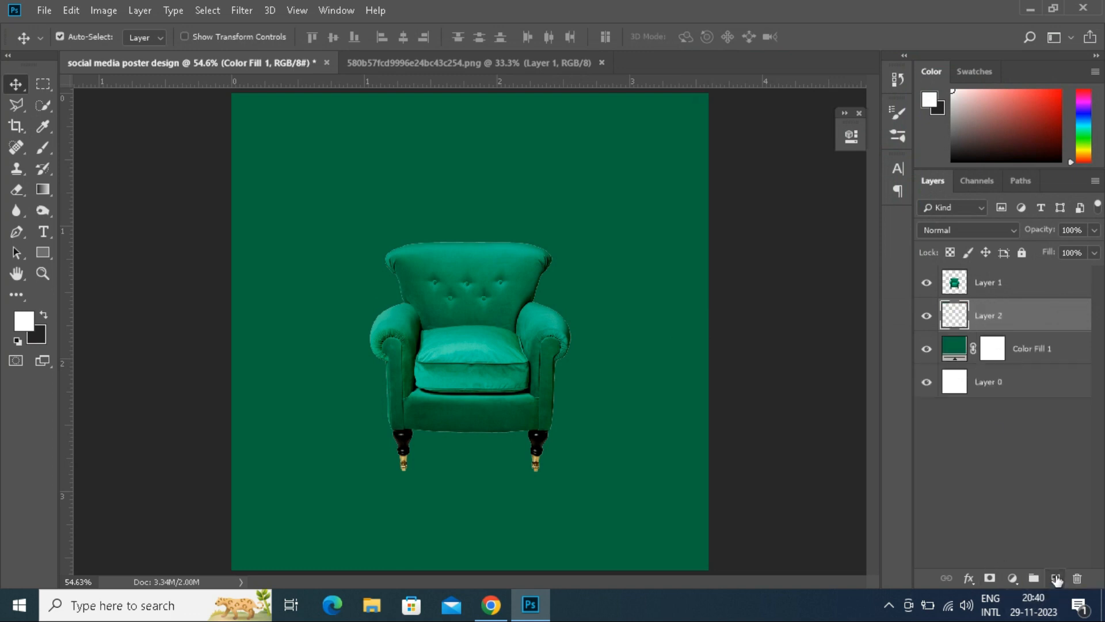
{"action": "double_click", "coordinate": [987, 315]}
{"action": "type", "text": "bg"}
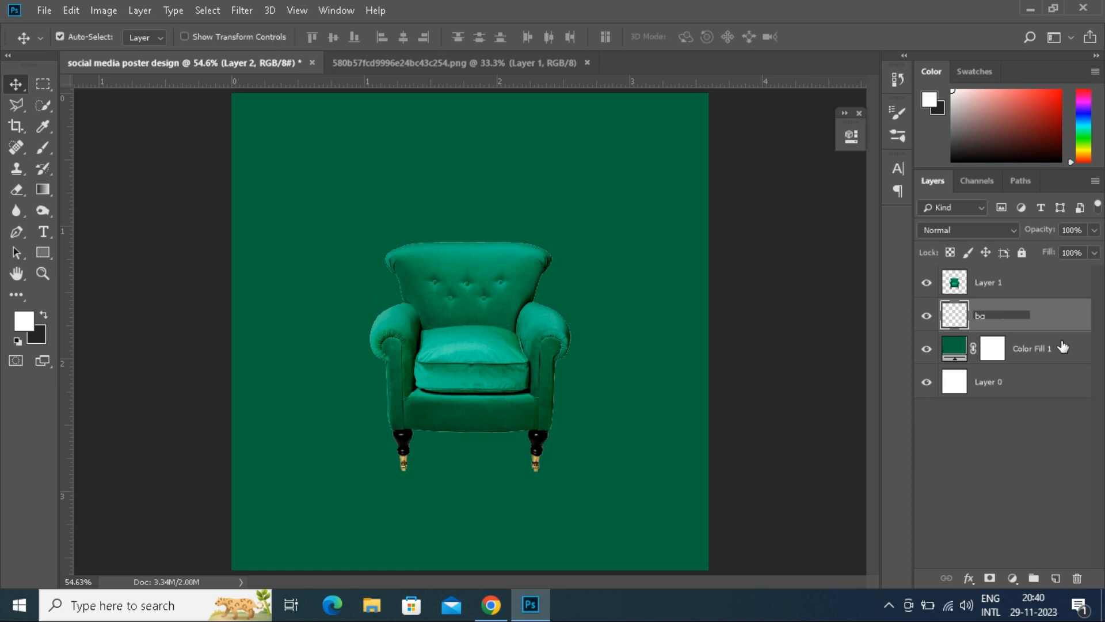
{"action": "key", "text": "Return"}
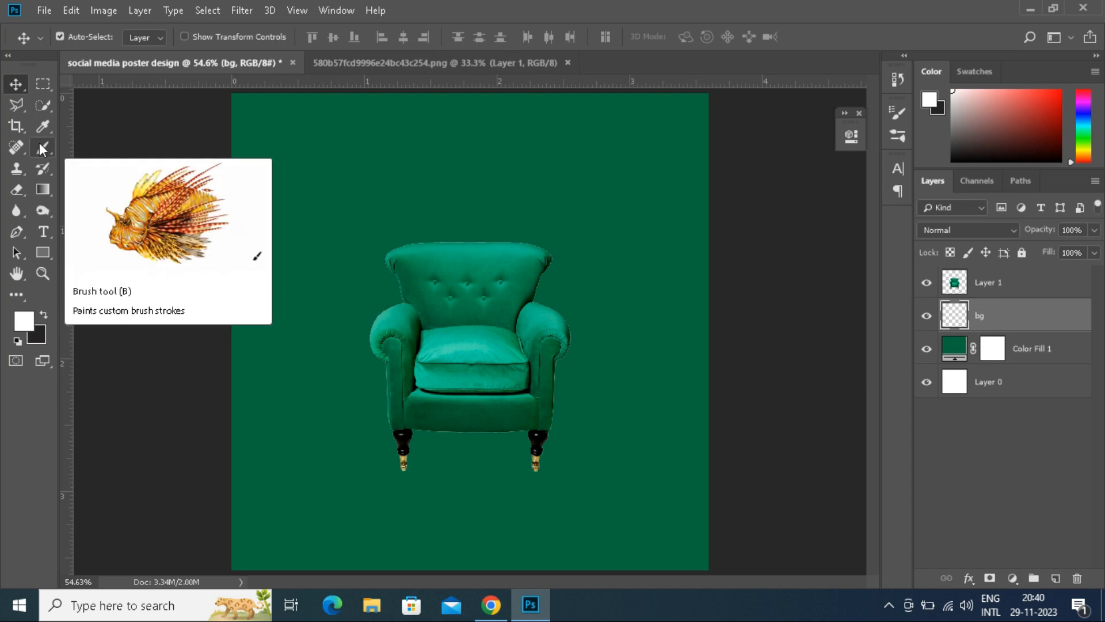
- Paint a large soft glow behind the armchair on the bg layer with the Brush tool, using light green 01b687 sampled from the chair
{"action": "left_click_drag", "start_coordinate": [44, 146], "coordinate": [107, 147]}
{"action": "left_click", "coordinate": [107, 147]}
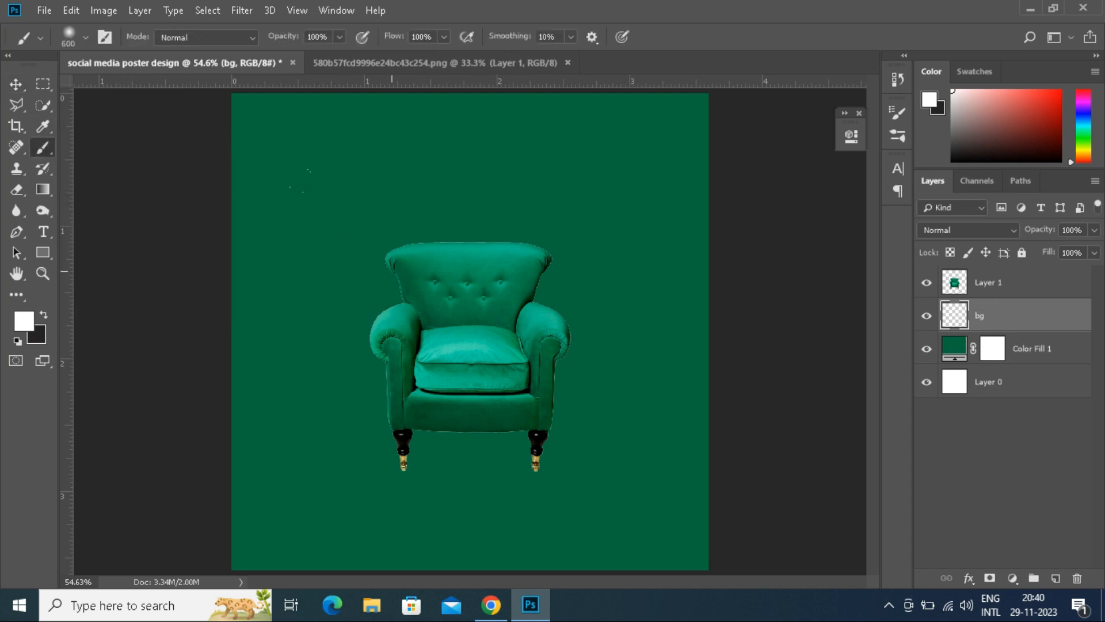
{"action": "left_click", "coordinate": [25, 326]}
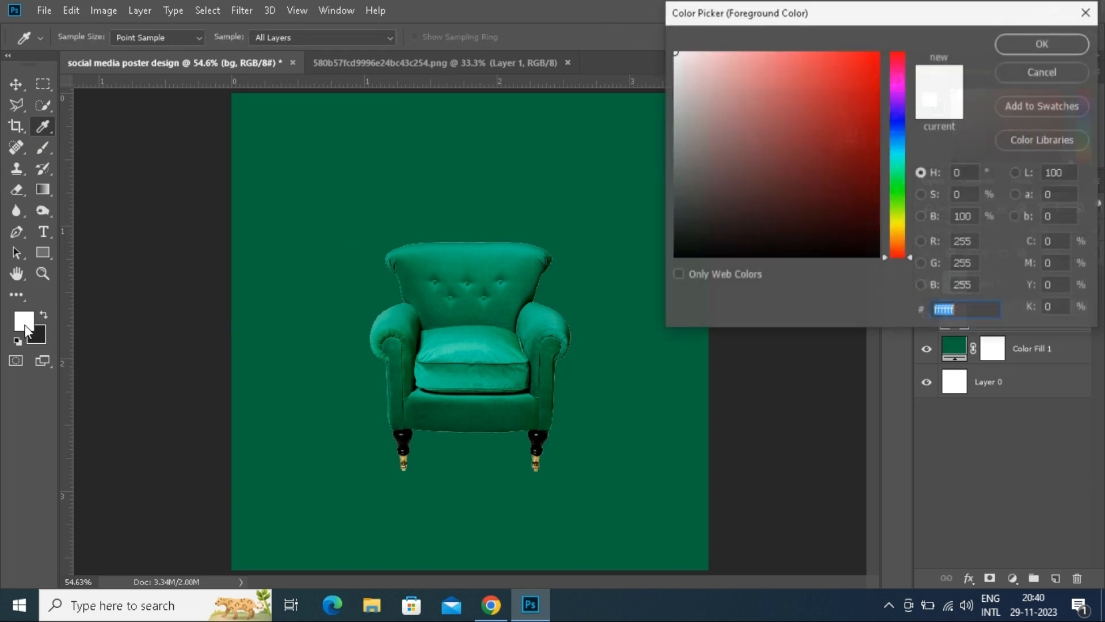
{"action": "left_click", "coordinate": [474, 245]}
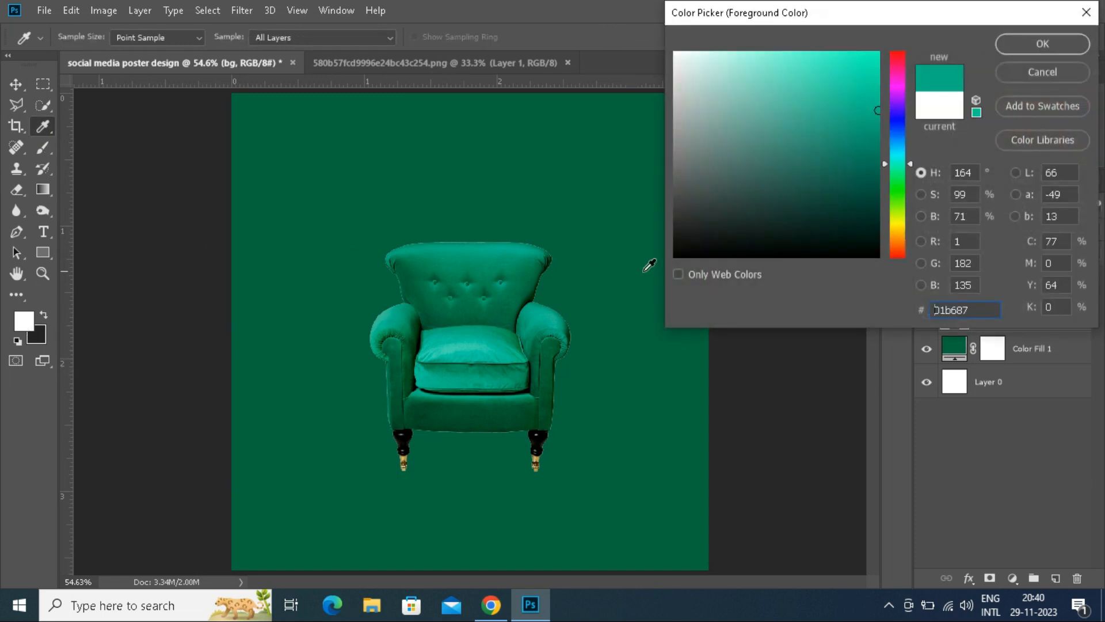
{"action": "left_click", "coordinate": [1016, 49]}
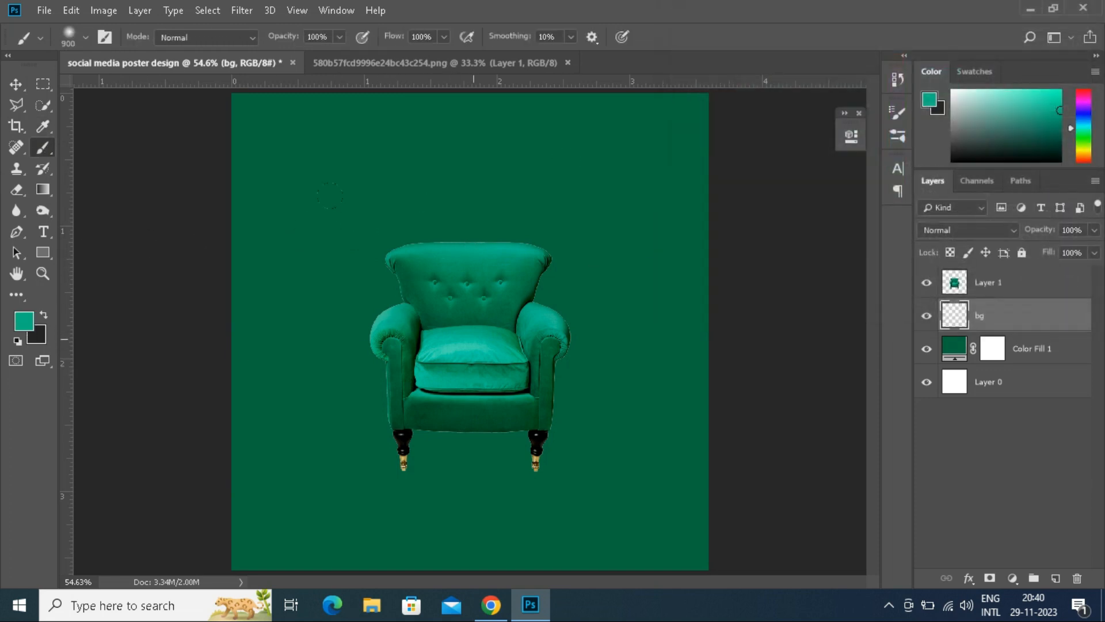
{"action": "left_click", "coordinate": [469, 352]}
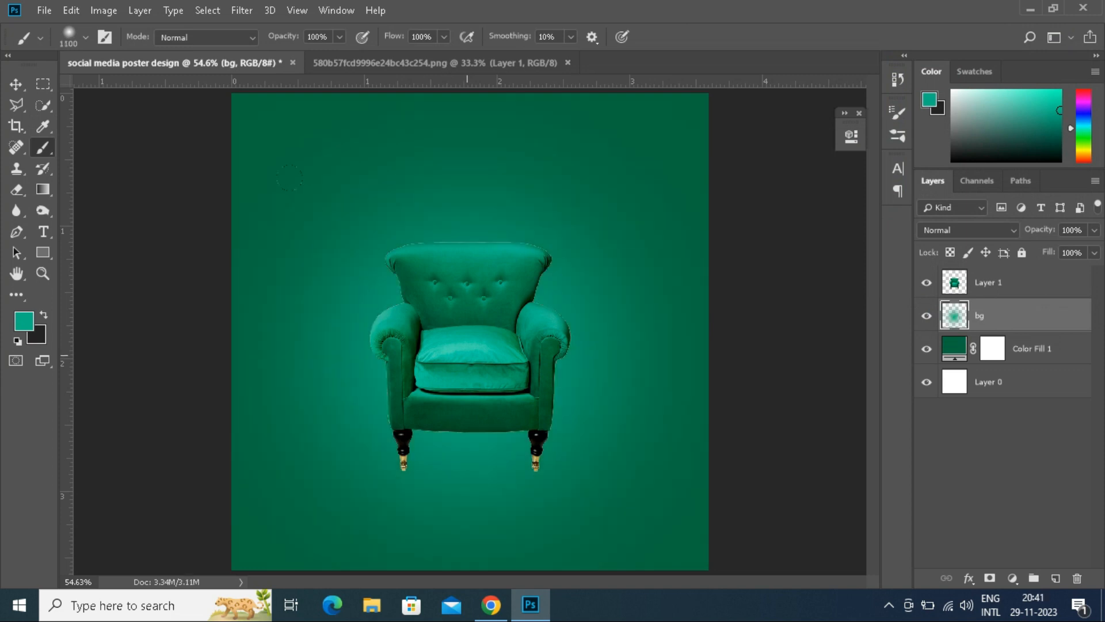
{"action": "left_click", "coordinate": [468, 356]}
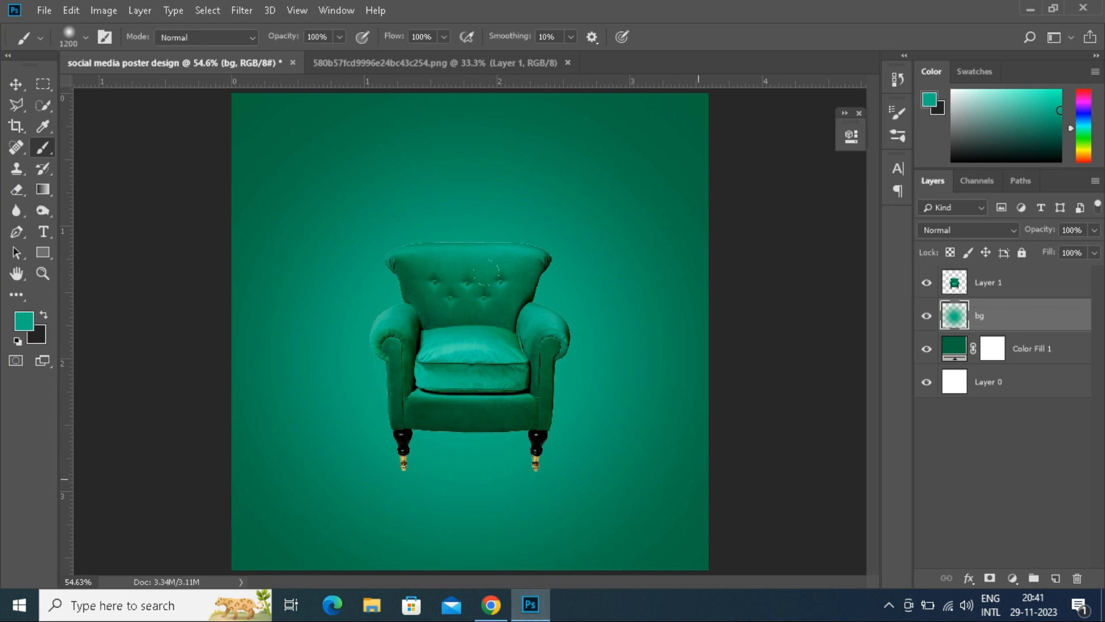
- Change the Color Fill 1 layer's colour to dark green 0c633e
{"action": "left_click", "coordinate": [961, 352]}
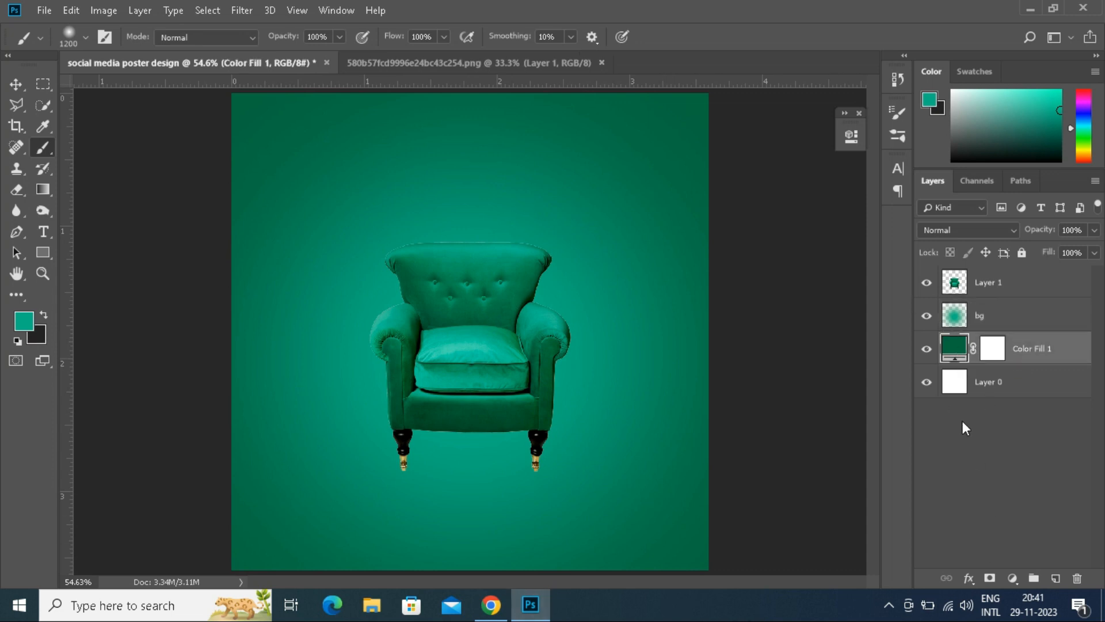
{"action": "double_click", "coordinate": [953, 347]}
{"action": "left_click", "coordinate": [872, 200]}
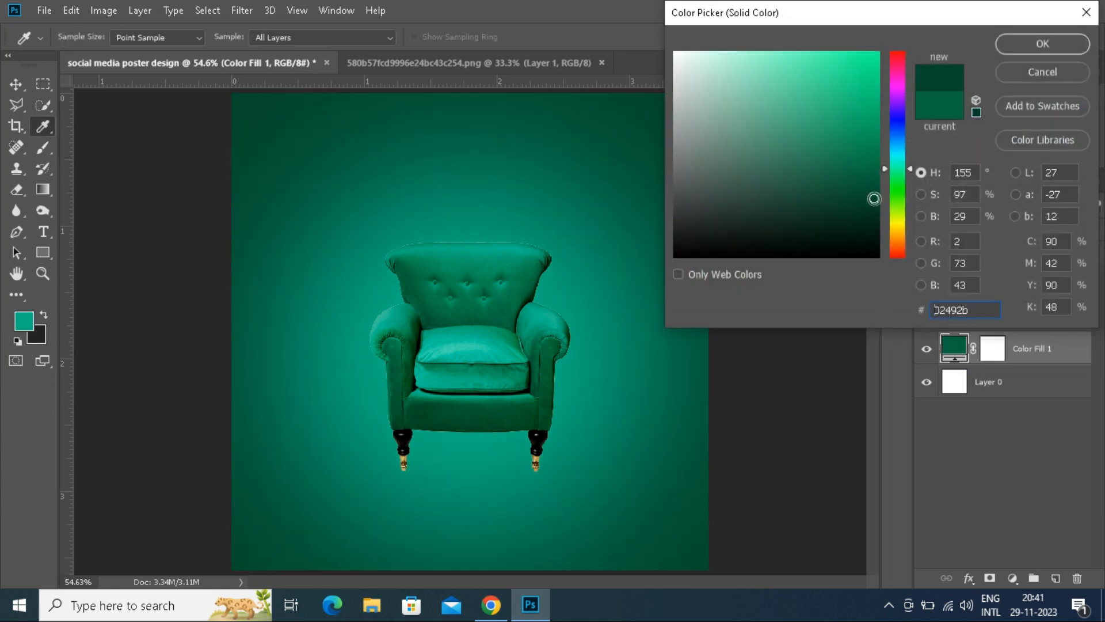
{"action": "left_click_drag", "start_coordinate": [872, 202], "coordinate": [857, 179]}
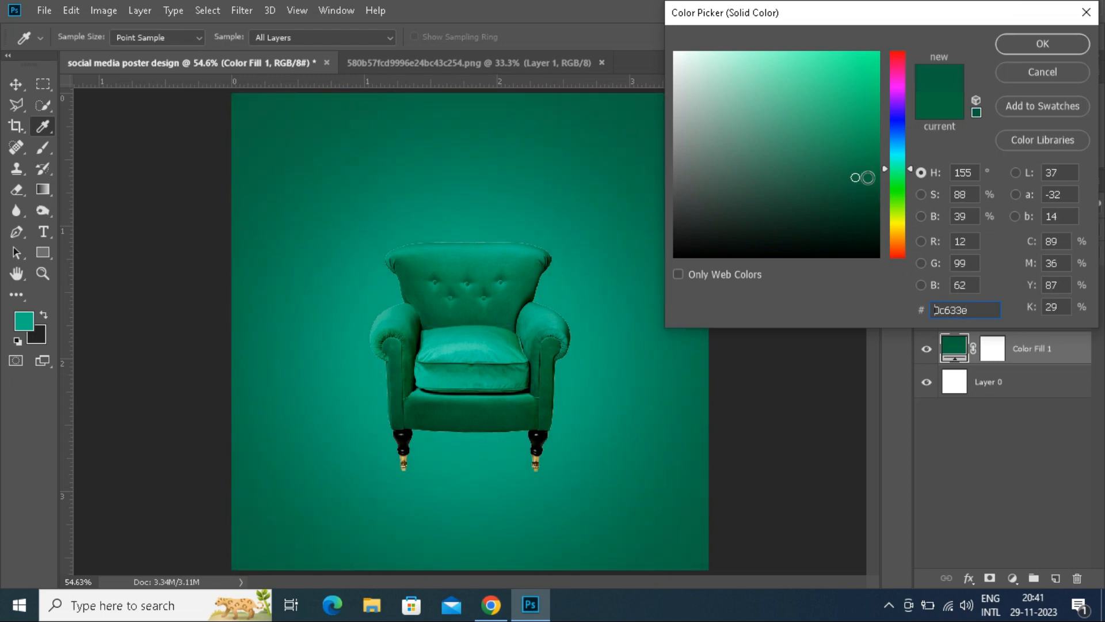
{"action": "left_click", "coordinate": [1030, 45]}
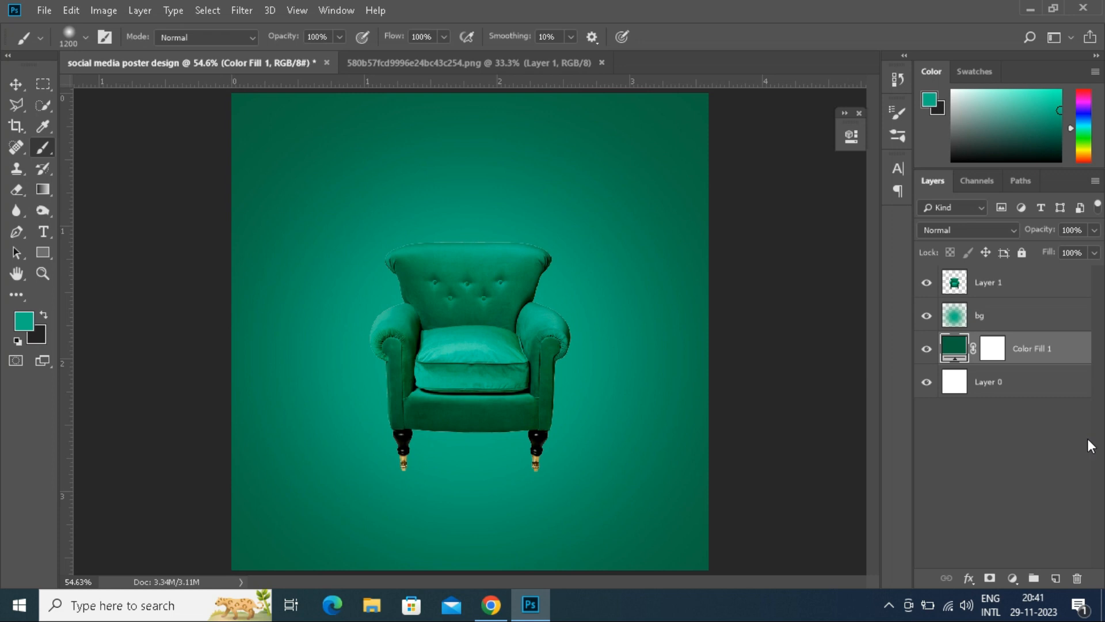
- Move the armchair slightly down on the canvas
{"action": "left_click", "coordinate": [16, 84]}
{"action": "left_click_drag", "start_coordinate": [489, 314], "coordinate": [487, 316]}
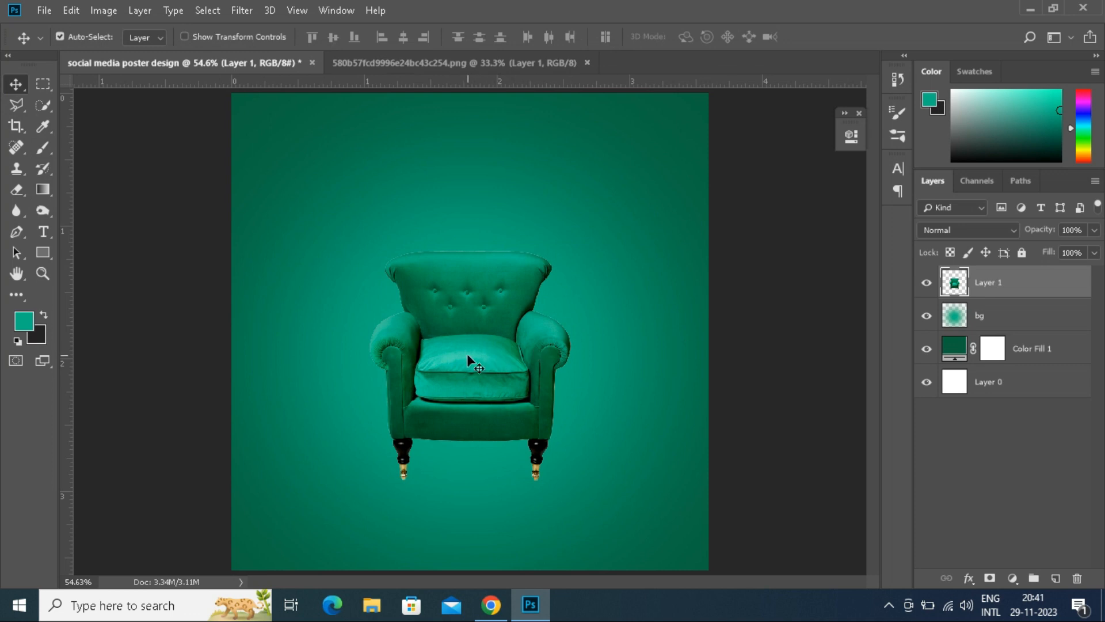
{"action": "left_click_drag", "start_coordinate": [467, 353], "coordinate": [471, 359]}
- Add a new empty layer between bg and the armchair layer and name it shadow
{"action": "left_click", "coordinate": [1001, 322]}
{"action": "left_click", "coordinate": [1054, 578]}
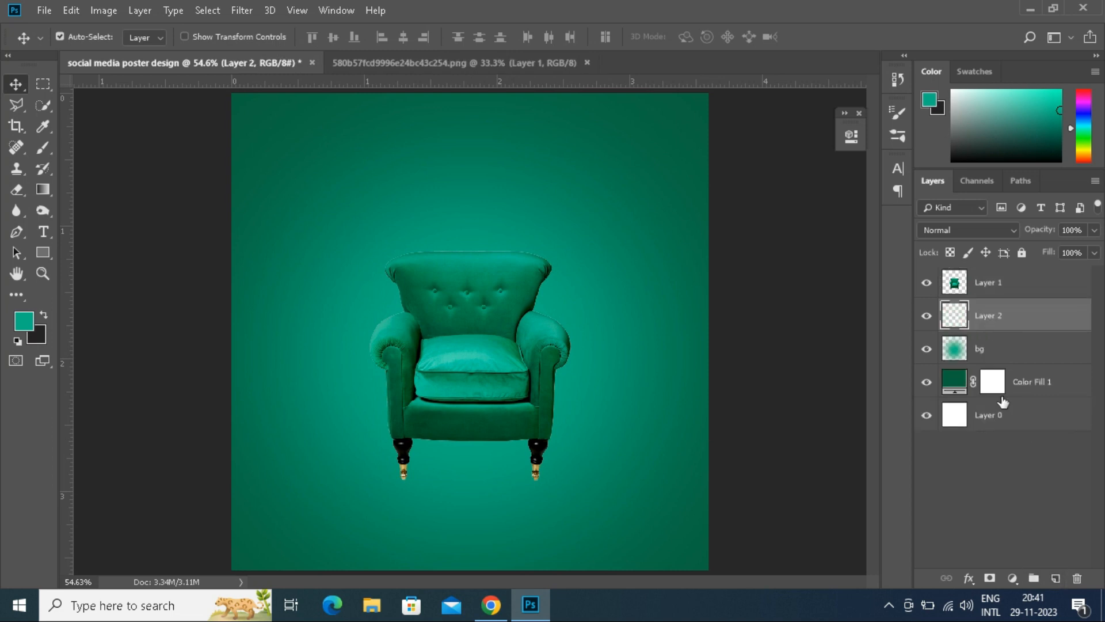
{"action": "double_click", "coordinate": [987, 316]}
{"action": "type", "text": "shadow"}
{"action": "key", "text": "Return"}
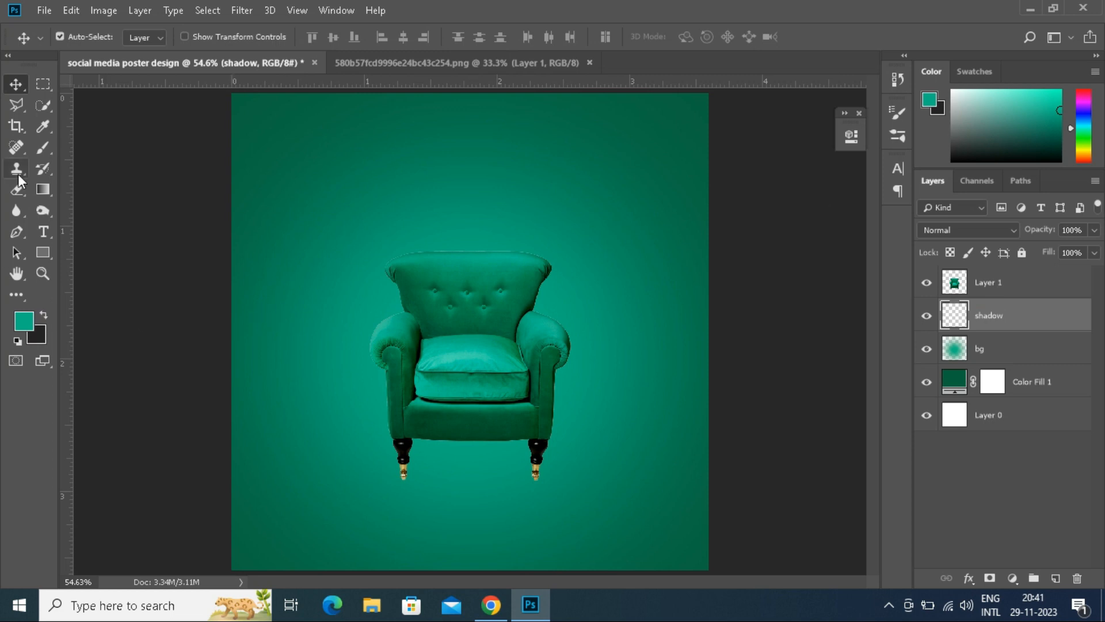
- Set up the Brush tool with a soft round tip at 0% hardness and dark grey 232827 as the foreground colour
{"action": "right_click", "coordinate": [44, 151]}
{"action": "left_click", "coordinate": [95, 144]}
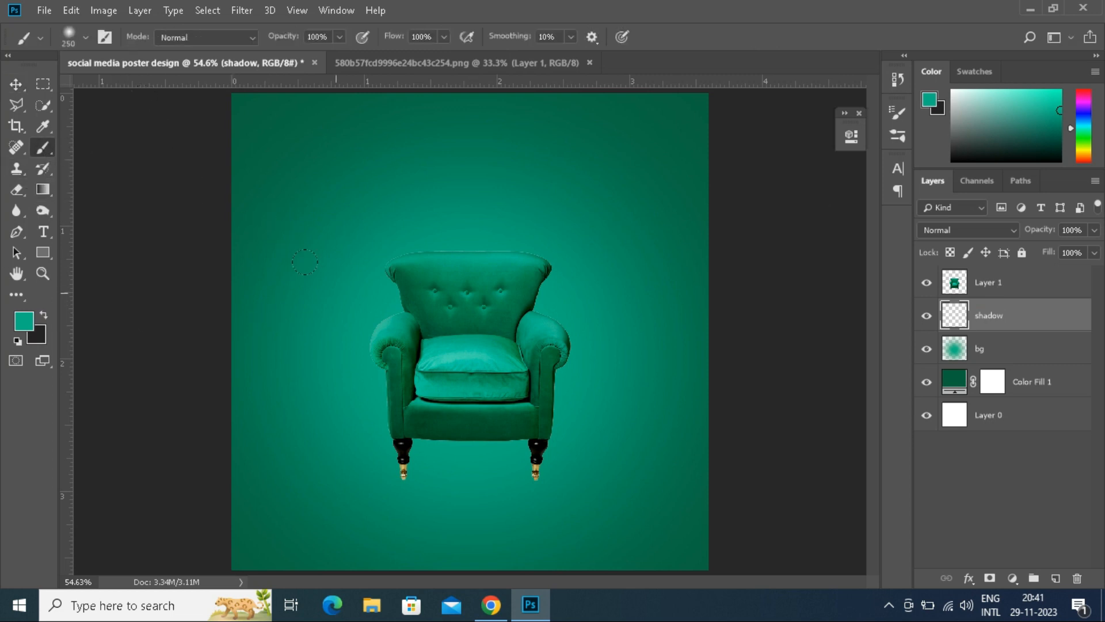
{"action": "left_click", "coordinate": [23, 321]}
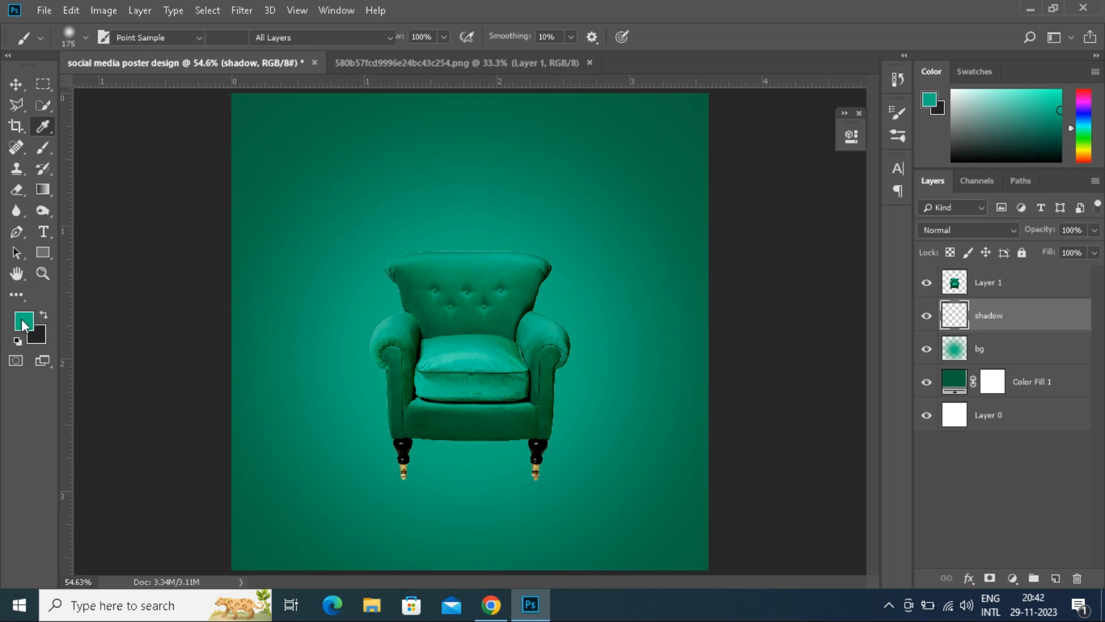
{"action": "left_click", "coordinate": [700, 225]}
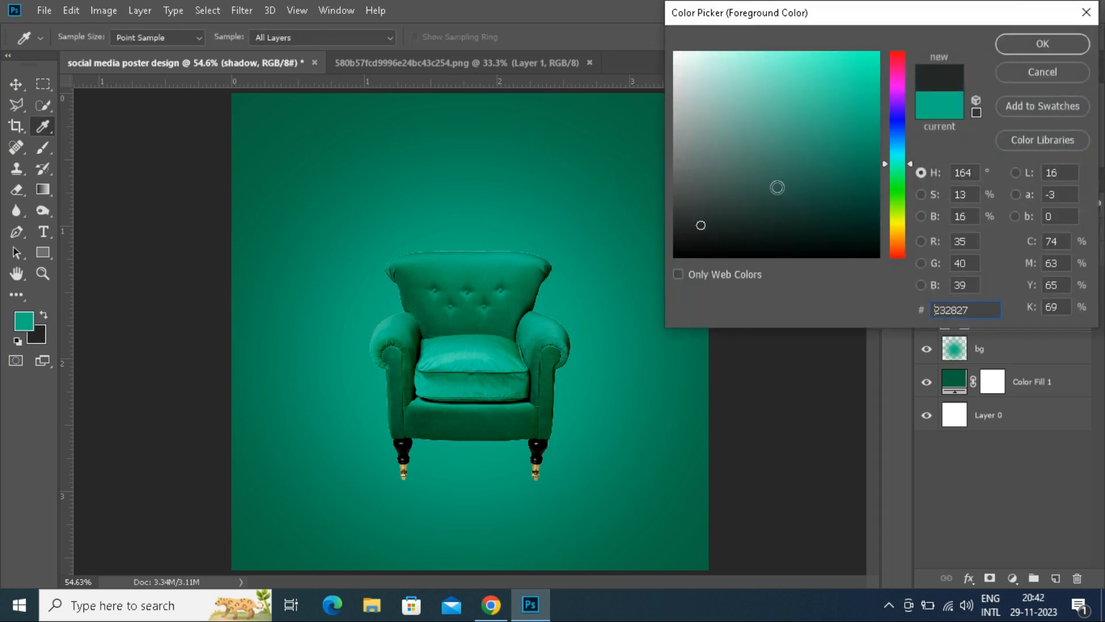
{"action": "left_click", "coordinate": [1014, 53]}
{"action": "right_click", "coordinate": [486, 176]}
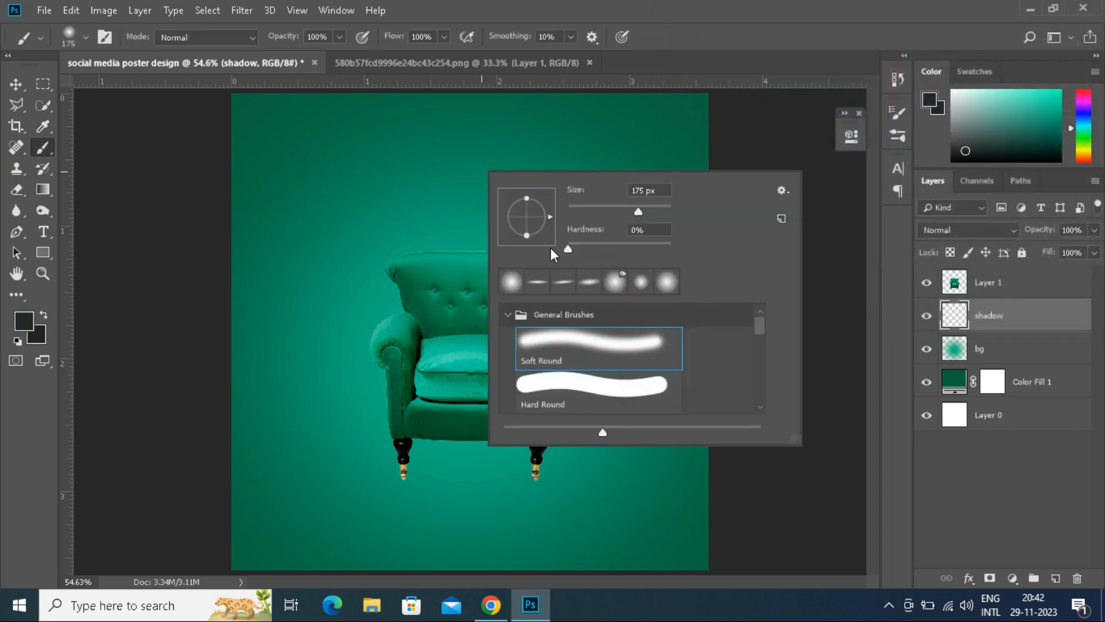
{"action": "double_click", "coordinate": [666, 283]}
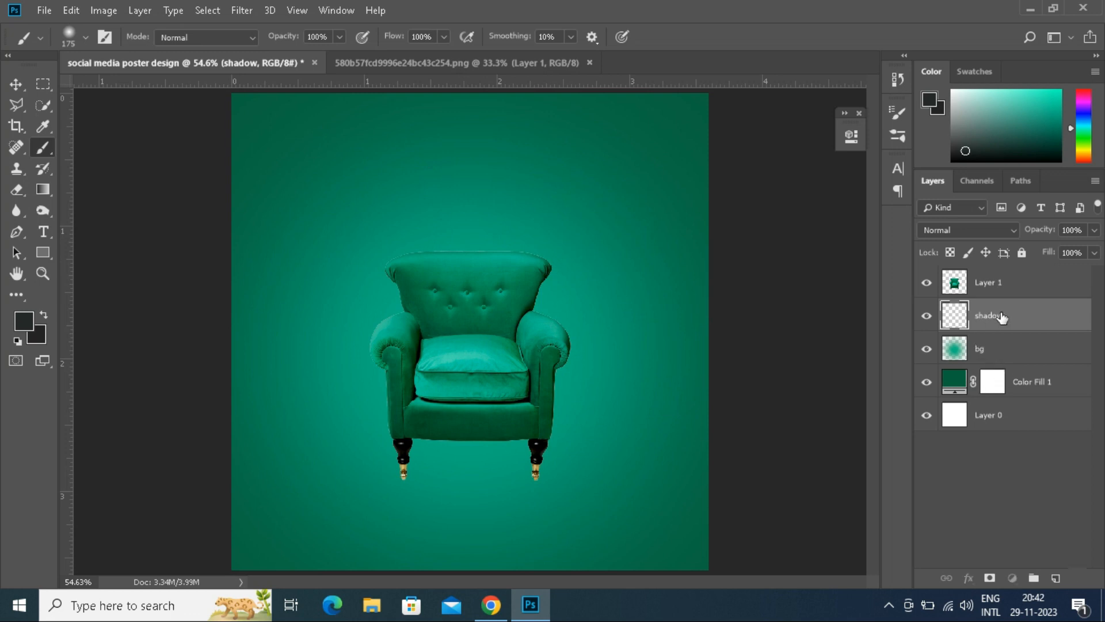
- Move the shadow layer above the armchair layer in the stacking order
{"action": "left_click_drag", "start_coordinate": [1001, 316], "coordinate": [998, 276]}
{"action": "key", "text": "ctrl+z"}
{"action": "left_click_drag", "start_coordinate": [1029, 322], "coordinate": [1022, 283]}
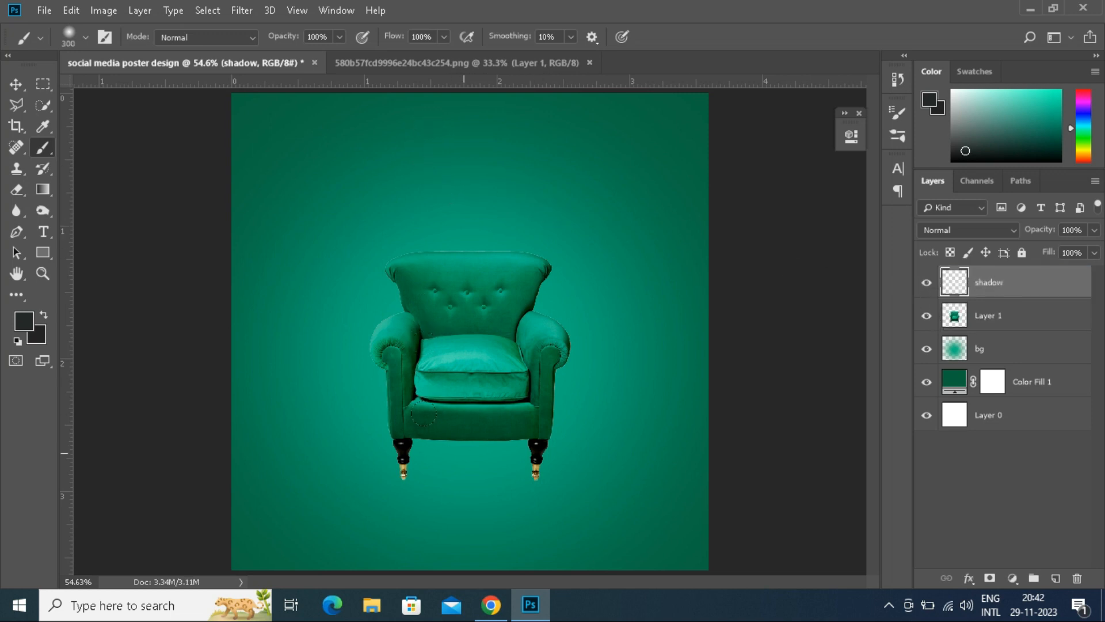
{"action": "left_click", "coordinate": [463, 453]}
{"action": "key", "text": "ctrl+z"}
{"action": "right_click", "coordinate": [423, 414]}
{"action": "double_click", "coordinate": [519, 428]}
{"action": "left_click", "coordinate": [505, 207]}
{"action": "key", "text": "ctrl+z"}
{"action": "left_click", "coordinate": [472, 133]}
{"action": "scroll", "coordinate": [466, 162], "scroll_direction": "up", "scroll_amount": 5}
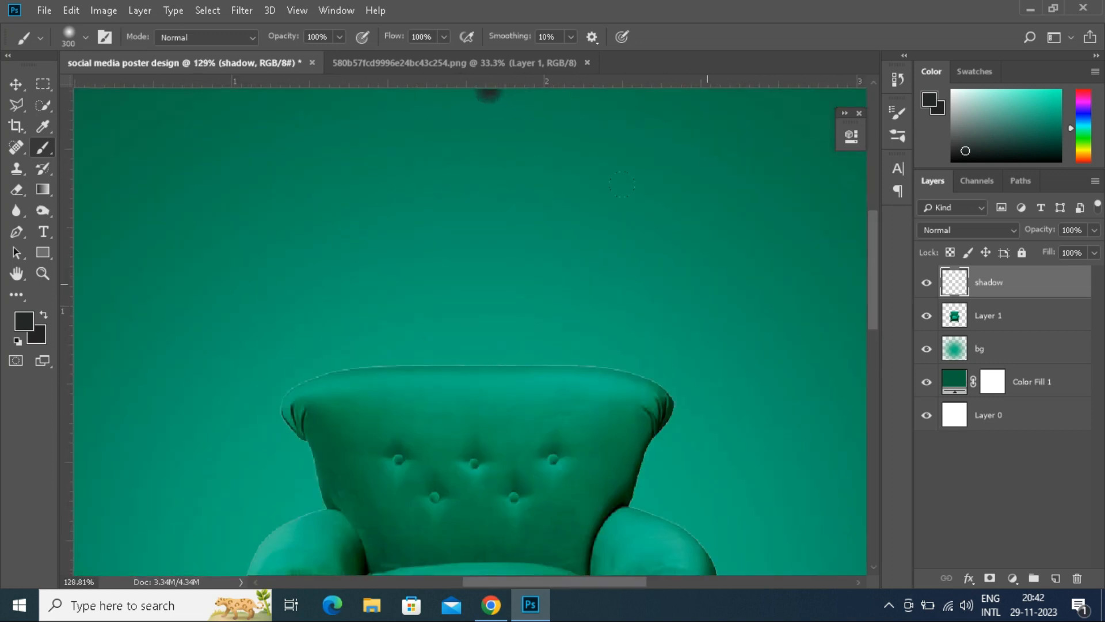
{"action": "right_click", "coordinate": [575, 229]}
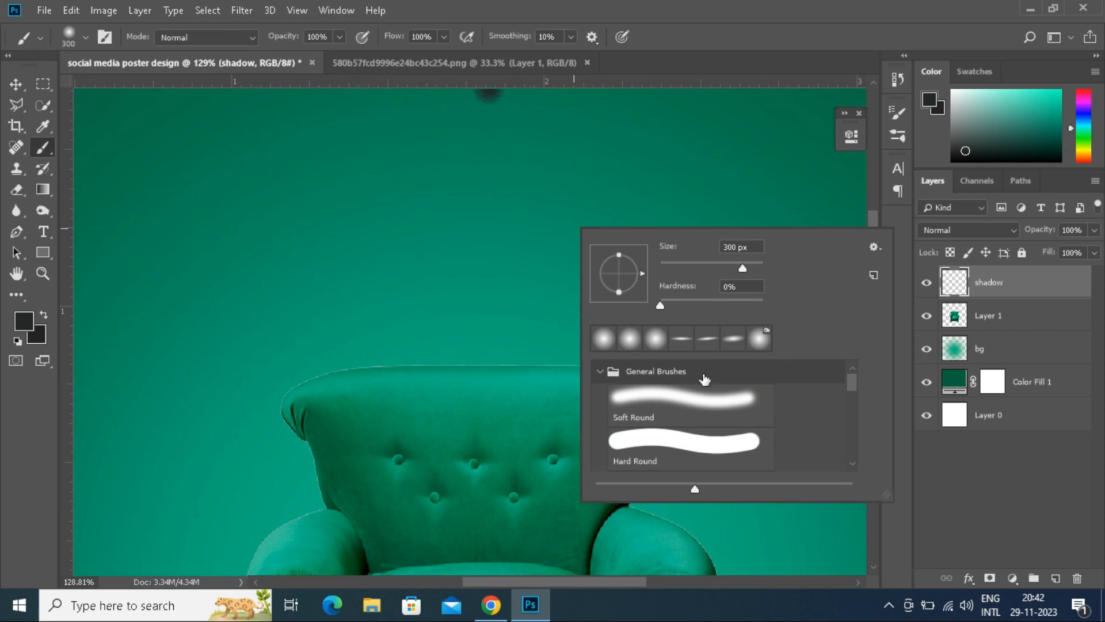
{"action": "double_click", "coordinate": [698, 400]}
{"action": "left_click", "coordinate": [443, 245]}
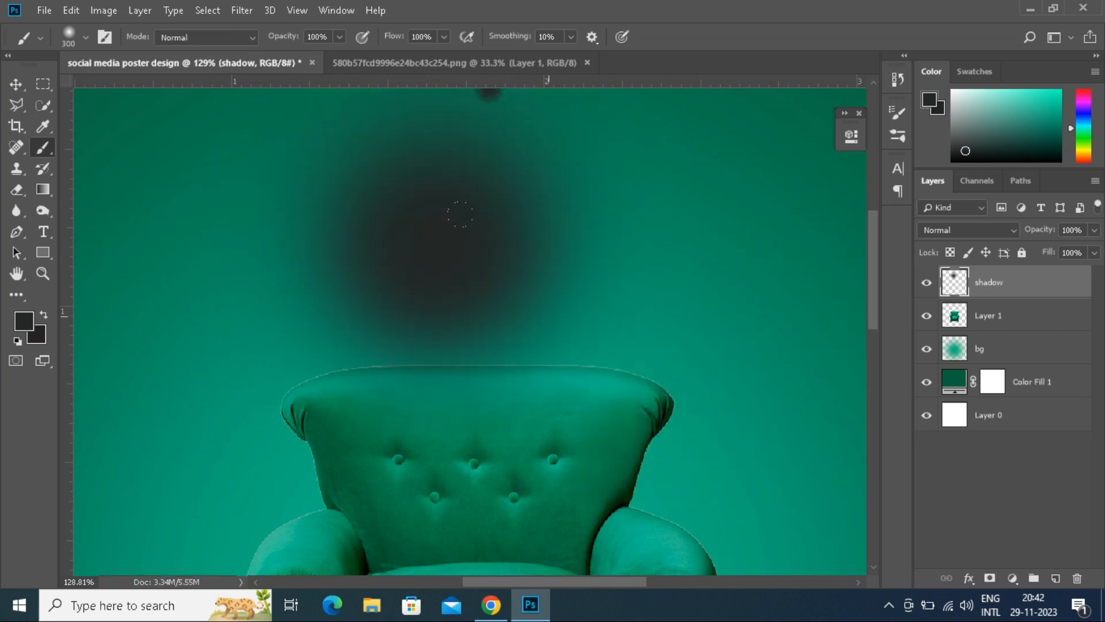
{"action": "key", "text": "ctrl+z"}
{"action": "key", "text": "ctrl+z"}
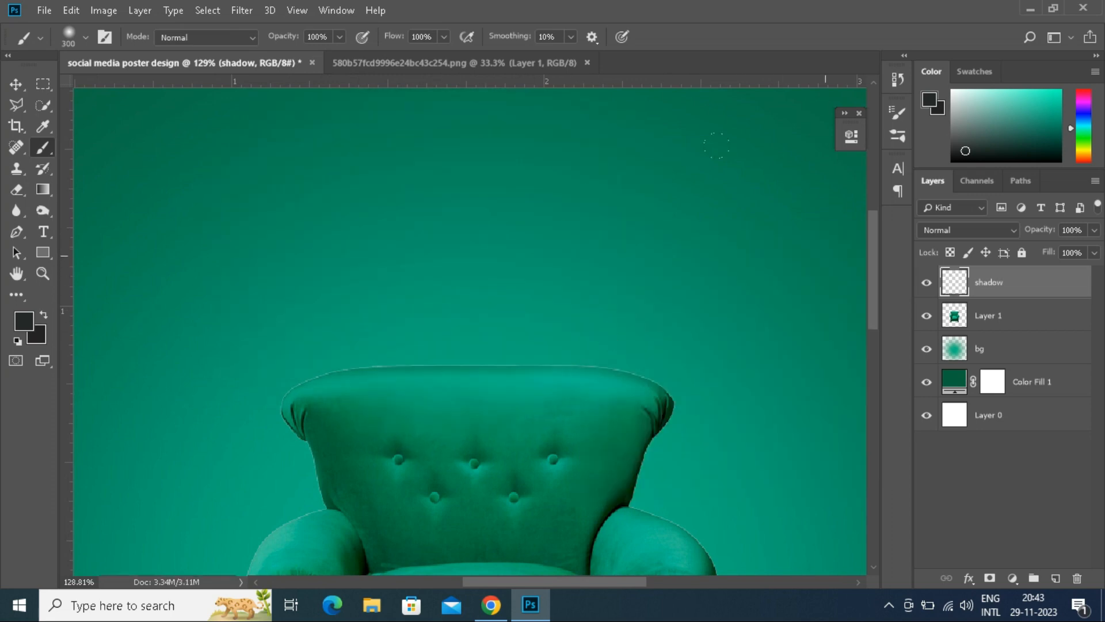
- Paint one dark dab above the armchair on the shadow layer with a 300 px Soft Round brush at 0% hardness
{"action": "scroll", "coordinate": [754, 138], "scroll_direction": "up", "scroll_amount": 3}
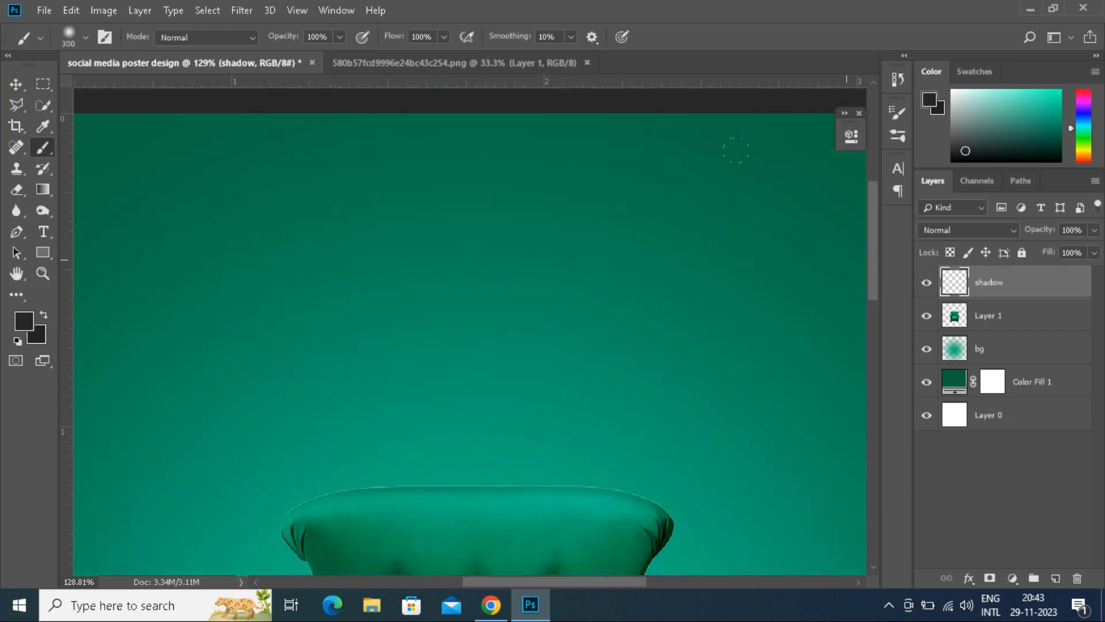
{"action": "key", "text": "ctrl+0"}
{"action": "right_click", "coordinate": [444, 277]}
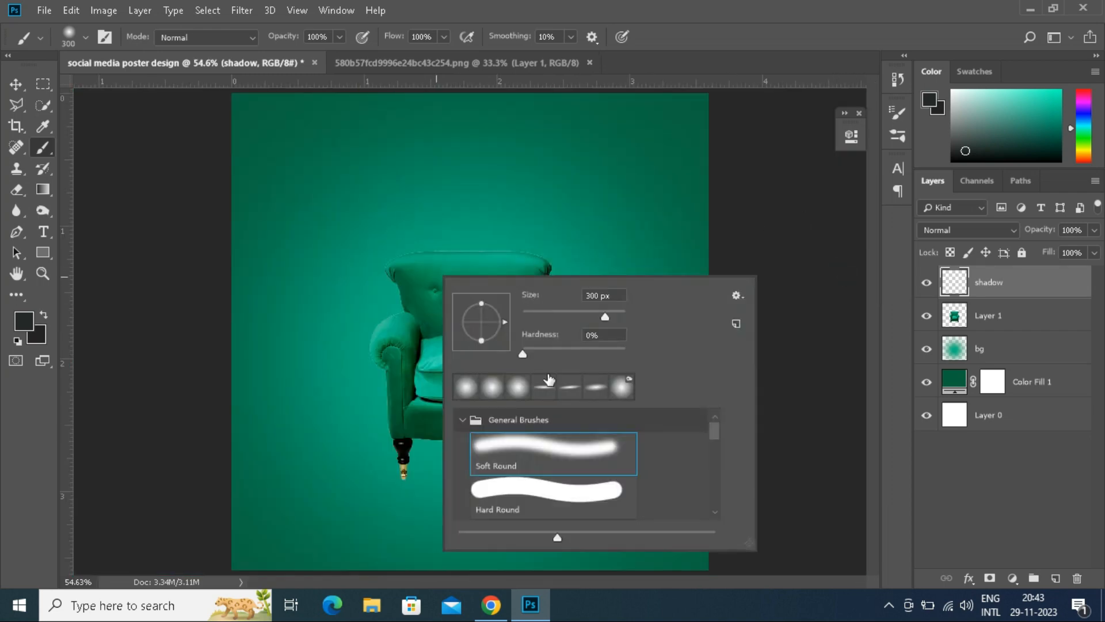
{"action": "double_click", "coordinate": [544, 448]}
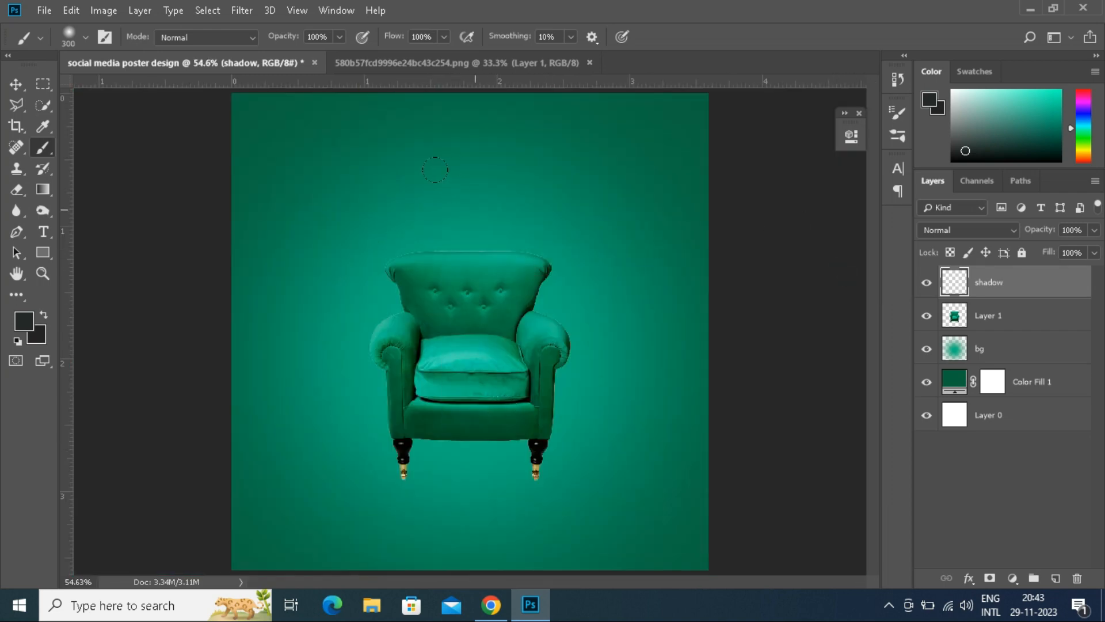
{"action": "left_click", "coordinate": [469, 212]}
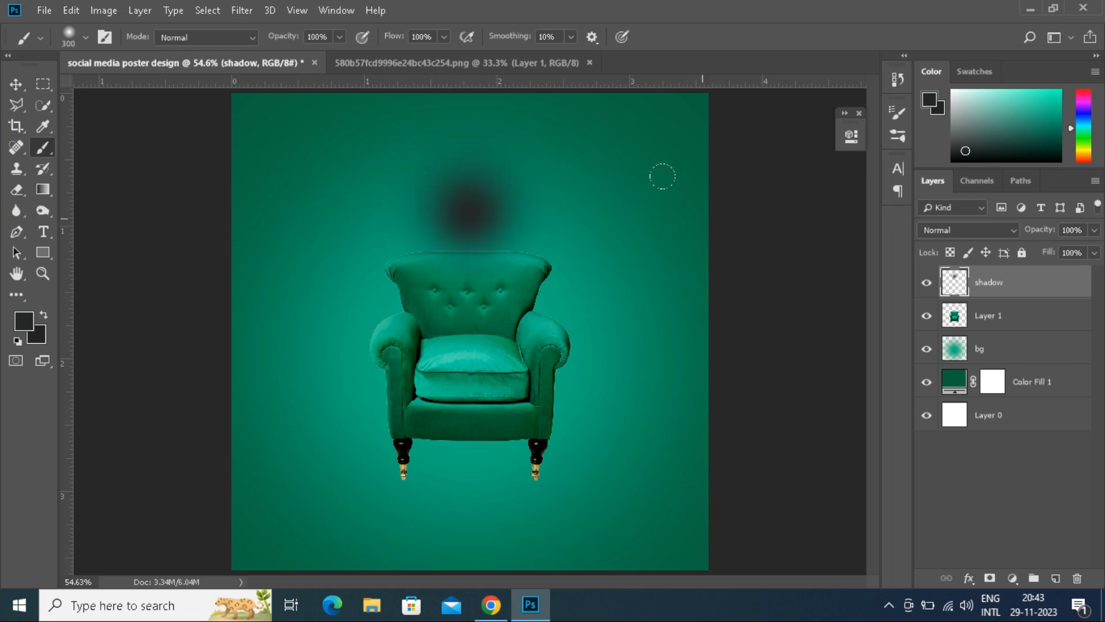
- Free-transform the dab to about 132% width and 11% height and place it beneath the seat between the armchair's legs
{"action": "left_click", "coordinate": [15, 85]}
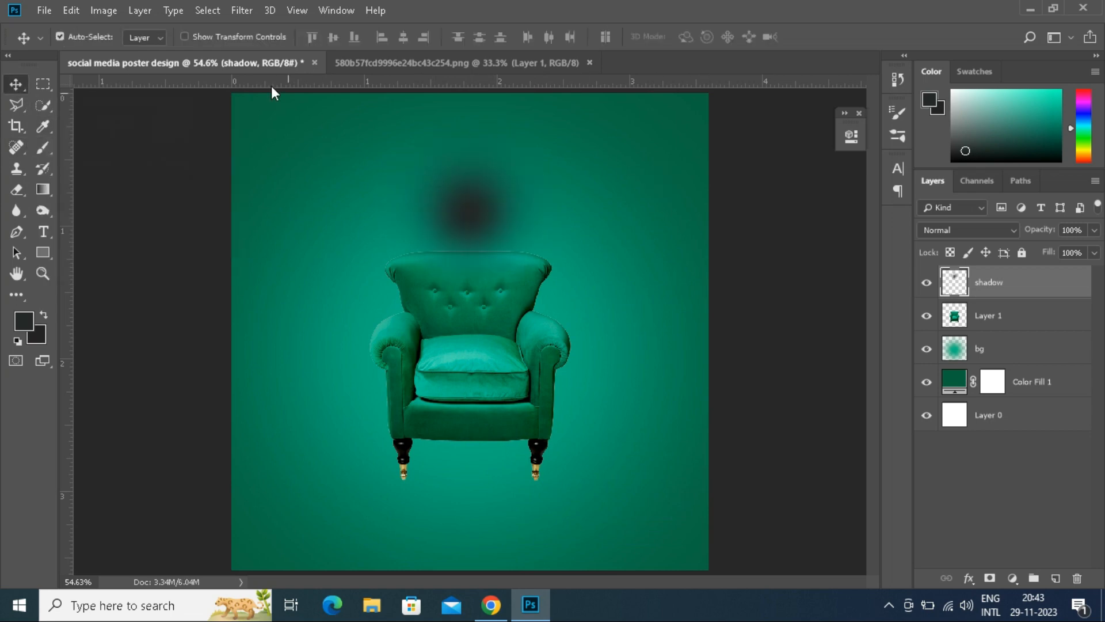
{"action": "left_click", "coordinate": [65, 12]}
{"action": "left_click", "coordinate": [118, 344]}
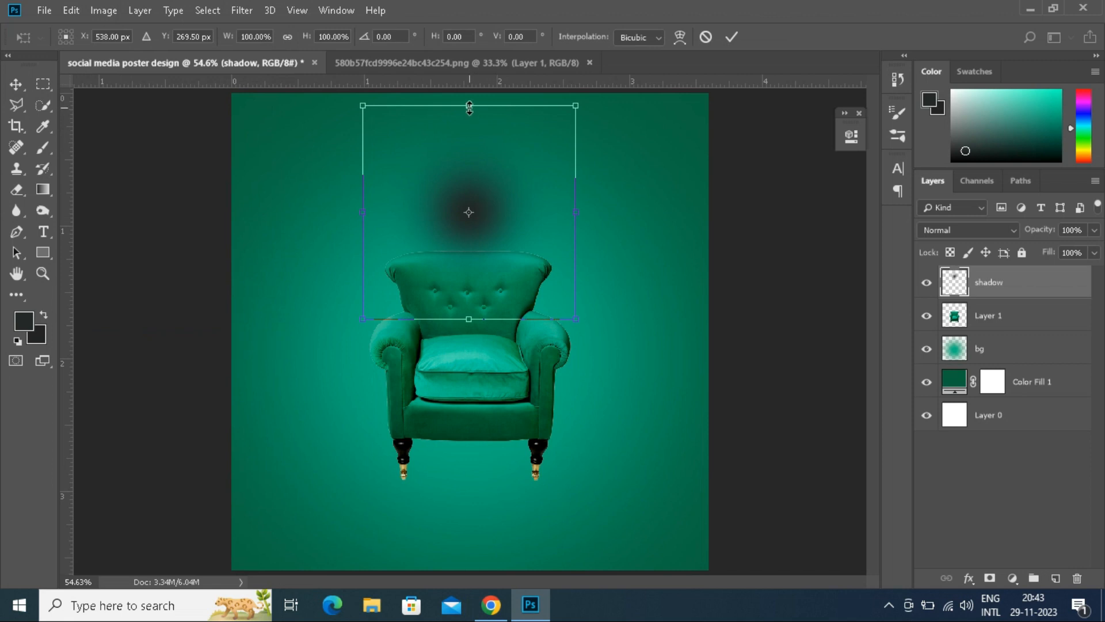
{"action": "left_click_drag", "start_coordinate": [469, 107], "coordinate": [469, 201]}
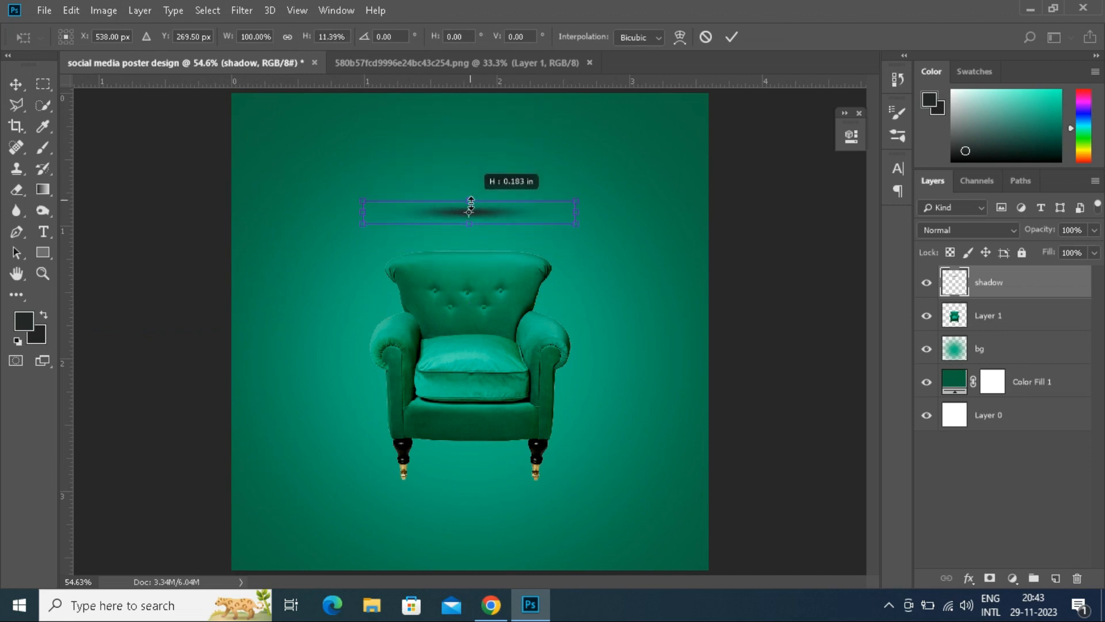
{"action": "left_click_drag", "start_coordinate": [575, 213], "coordinate": [610, 213]}
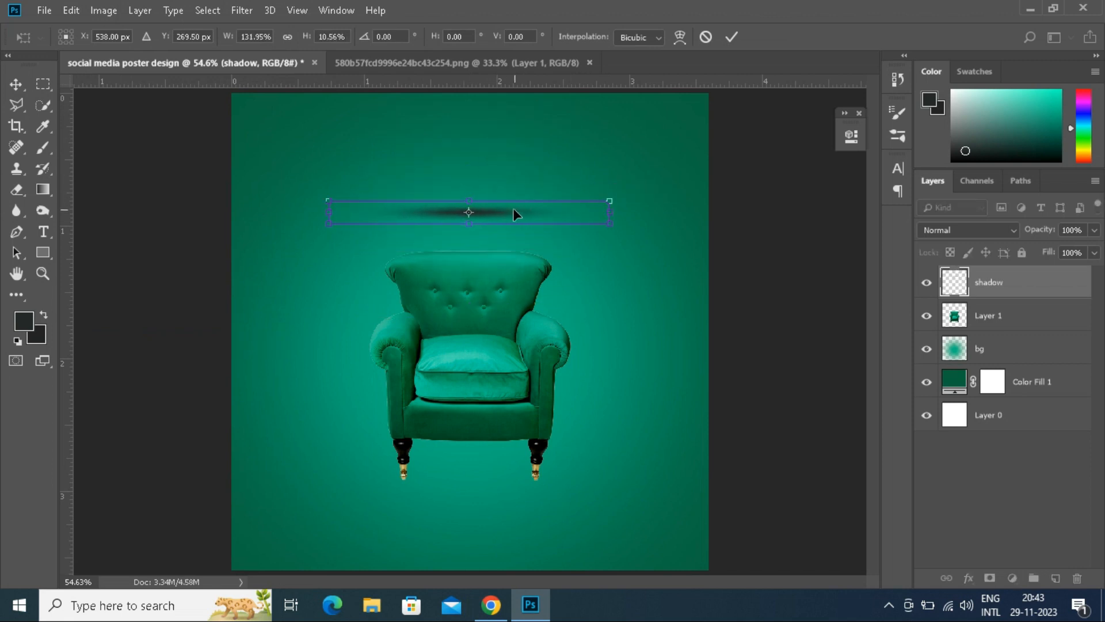
{"action": "left_click_drag", "start_coordinate": [513, 210], "coordinate": [506, 447]}
- Enlarge the seat shadow to about 155% width and 18% height, and set the shadow layer's opacity to about 57%
{"action": "left_click_drag", "start_coordinate": [609, 449], "coordinate": [633, 450]}
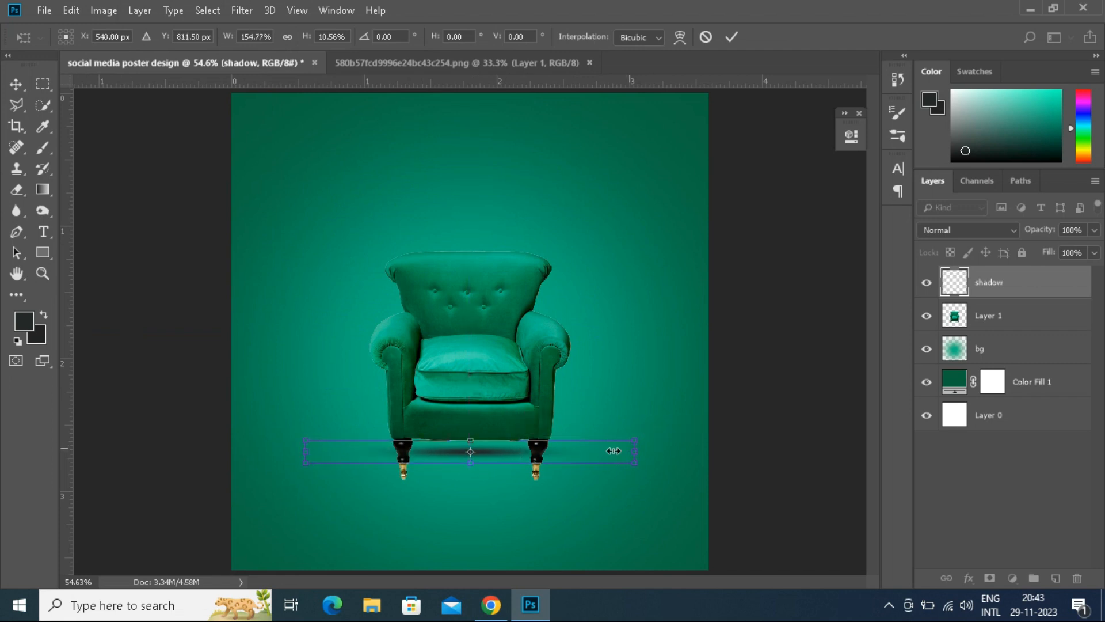
{"action": "left_click_drag", "start_coordinate": [470, 464], "coordinate": [470, 431]}
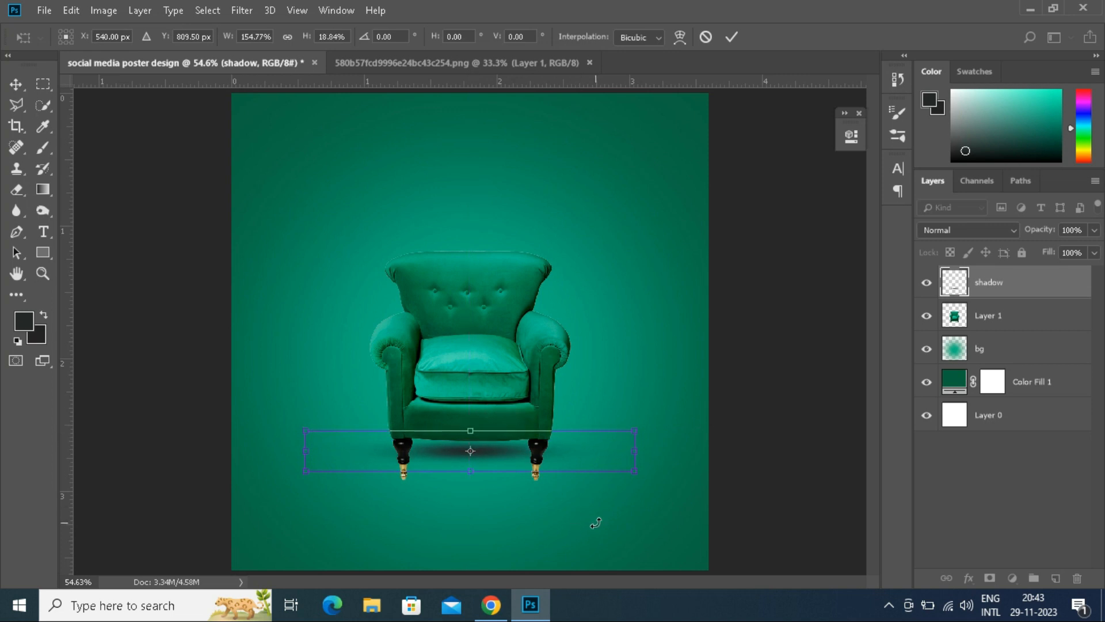
{"action": "key", "text": "Return"}
{"action": "left_click", "coordinate": [1094, 230]}
{"action": "left_click_drag", "start_coordinate": [1096, 247], "coordinate": [1056, 251]}
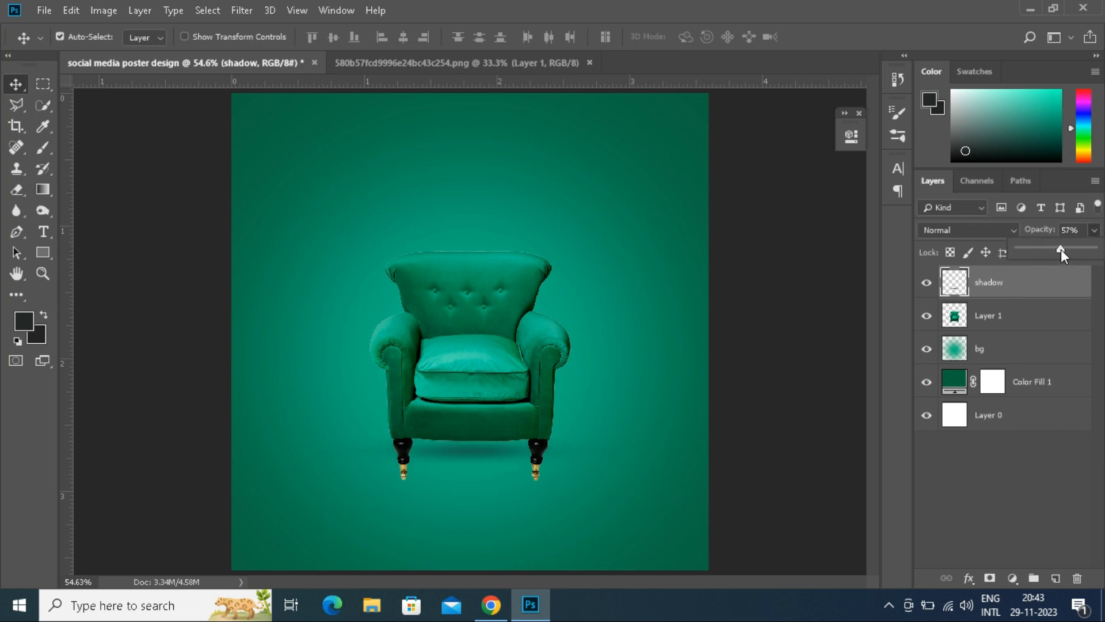
- Add a new layer above shadow and paint a single dark dab on it with a 150 px soft brush
{"action": "left_click", "coordinate": [1057, 578]}
{"action": "left_click", "coordinate": [38, 147]}
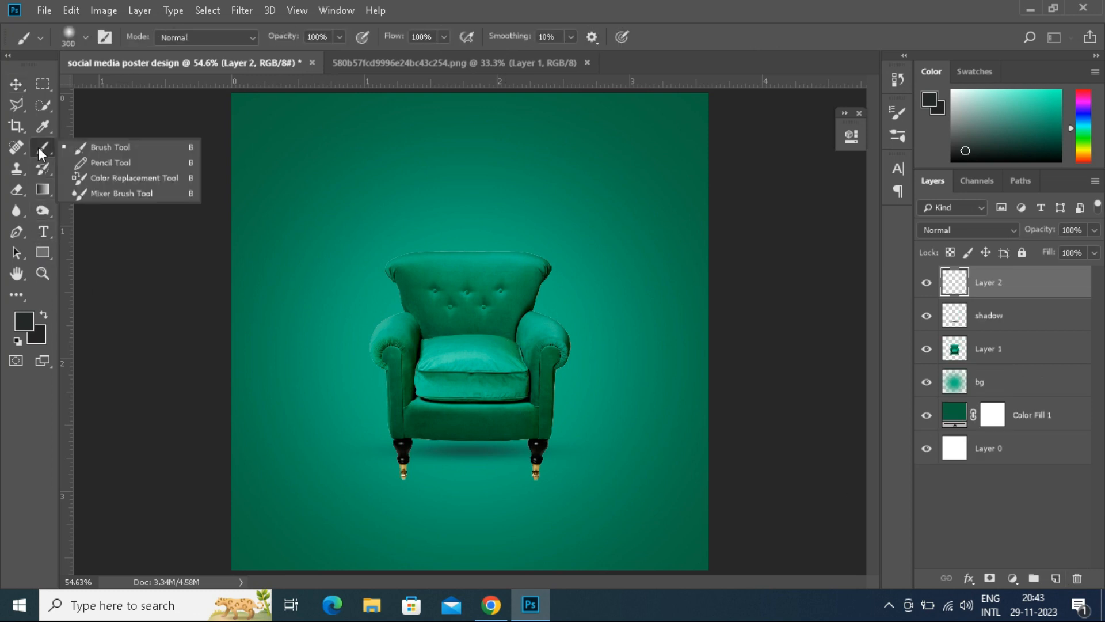
{"action": "left_click", "coordinate": [115, 146]}
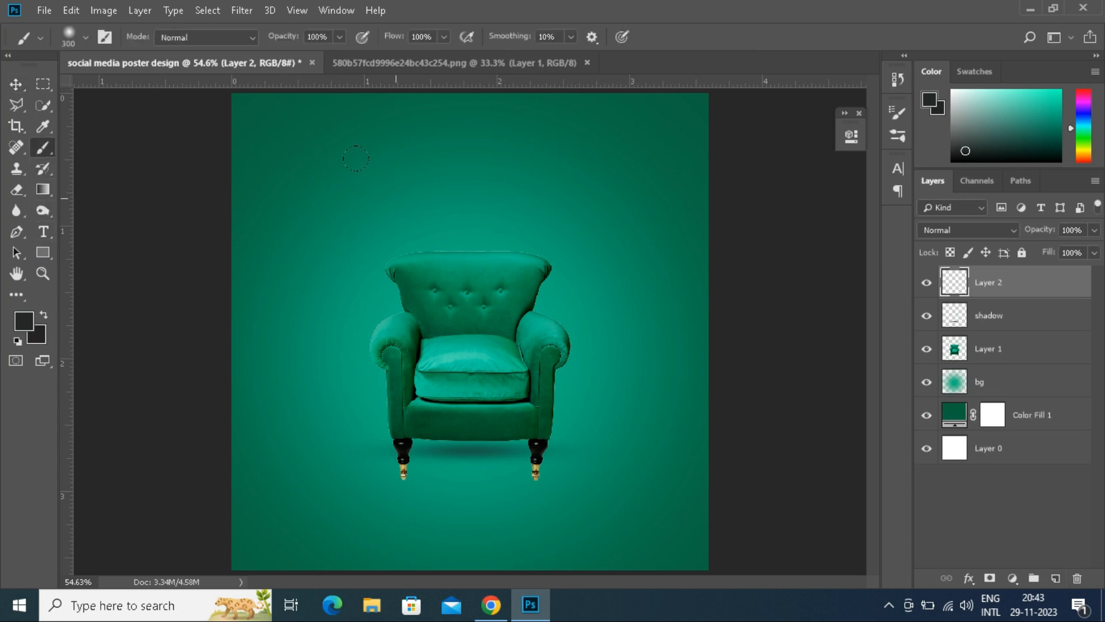
{"action": "left_click", "coordinate": [392, 195]}
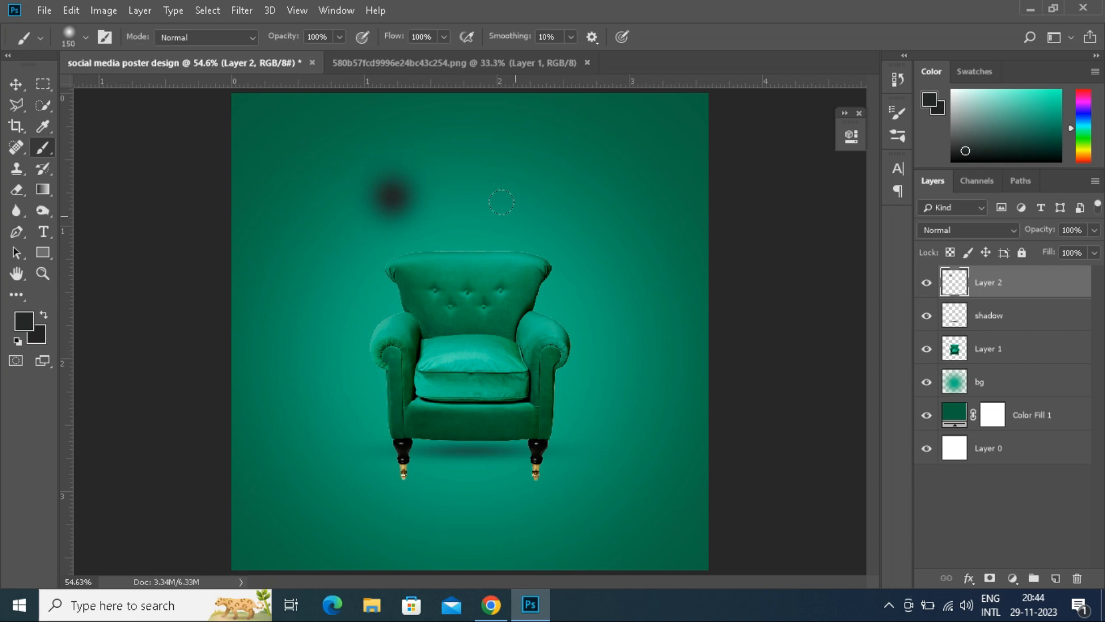
- Free-transform the small dab into a flat ellipse and place it just below the armchair's front left leg
{"action": "left_click", "coordinate": [16, 84]}
{"action": "left_click", "coordinate": [72, 11]}
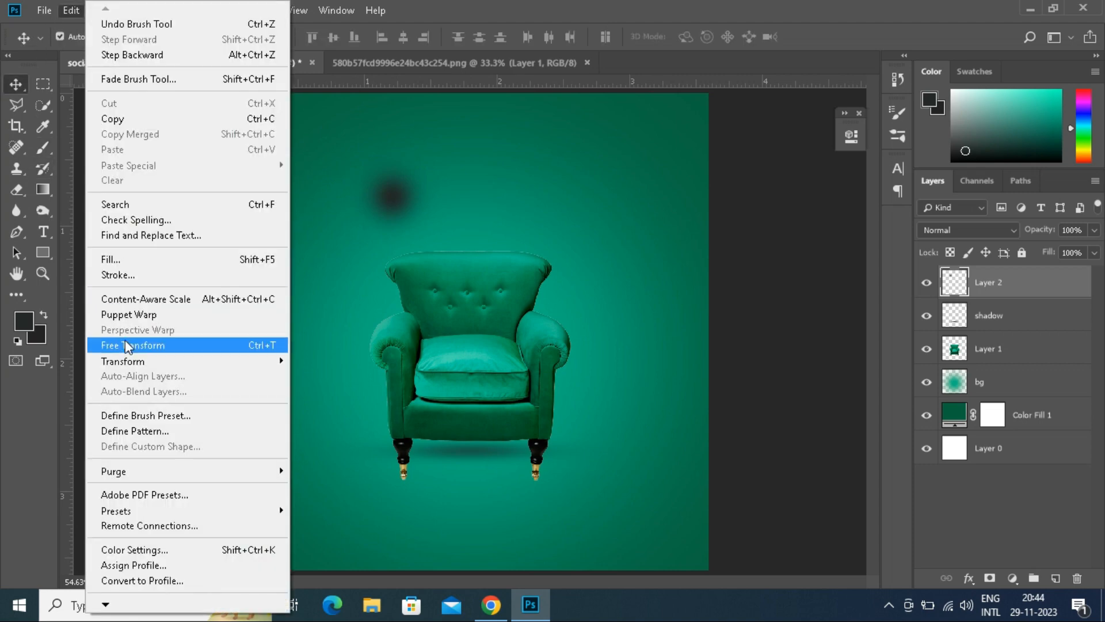
{"action": "left_click", "coordinate": [97, 138]}
{"action": "mouse_move", "coordinate": [393, 144]}
{"action": "left_mouse_down"}
{"action": "mouse_move", "coordinate": [354, 468]}
{"action": "mouse_move", "coordinate": [400, 485]}
{"action": "left_mouse_up"}
{"action": "key", "text": "Return"}
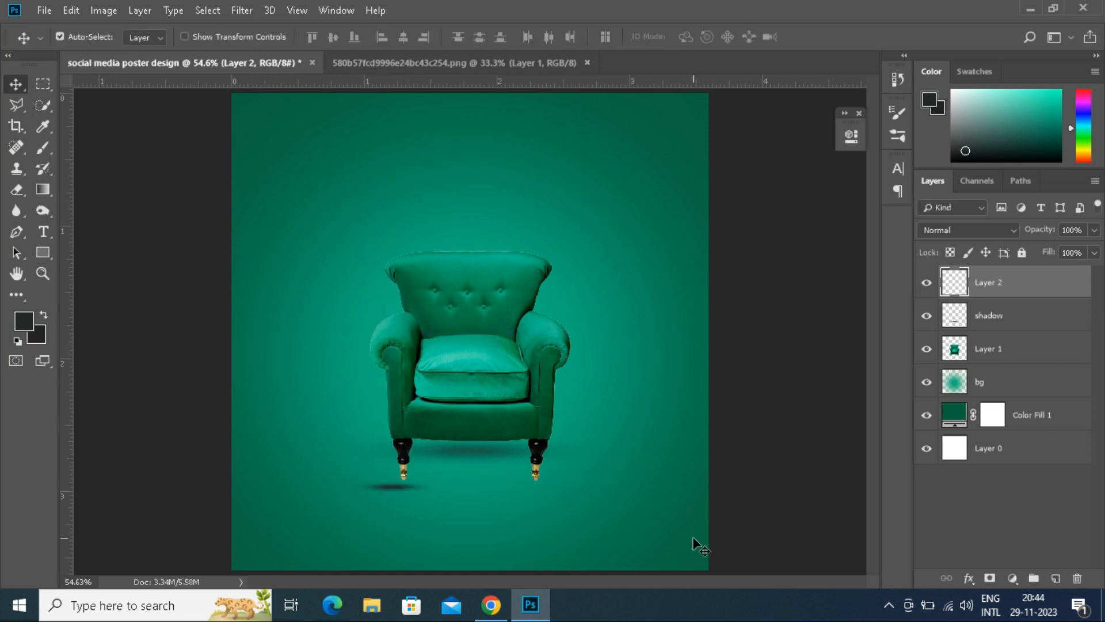
- Nudge the small flat shadow up and slightly right so it sits directly at the foot of the left leg
{"action": "key", "text": "Up"}
{"action": "key", "text": "Up"}
{"action": "key", "text": "Up"}
{"action": "key", "text": "Up"}
{"action": "key", "text": "Up"}
{"action": "key", "text": "Up"}
{"action": "key", "text": "Up"}
{"action": "key", "text": "Up"}
{"action": "left_click_drag", "start_coordinate": [398, 485], "coordinate": [406, 488]}
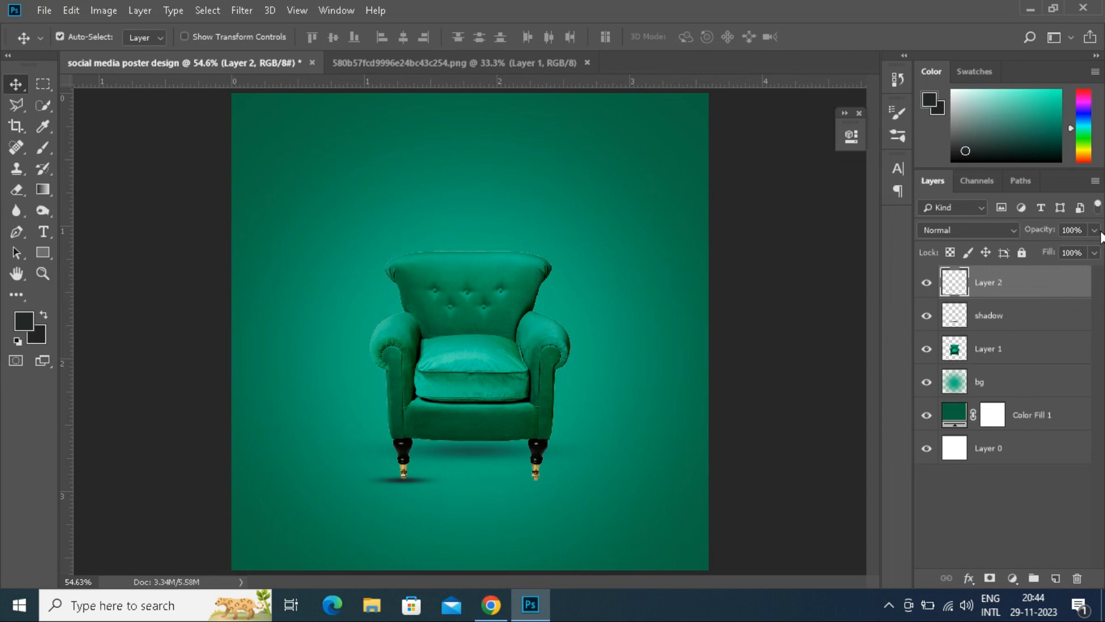
- Set the leg shadow layer's opacity to 61% and place a duplicate of it under the armchair's right leg
{"action": "left_click_drag", "start_coordinate": [1094, 230], "coordinate": [1065, 248]}
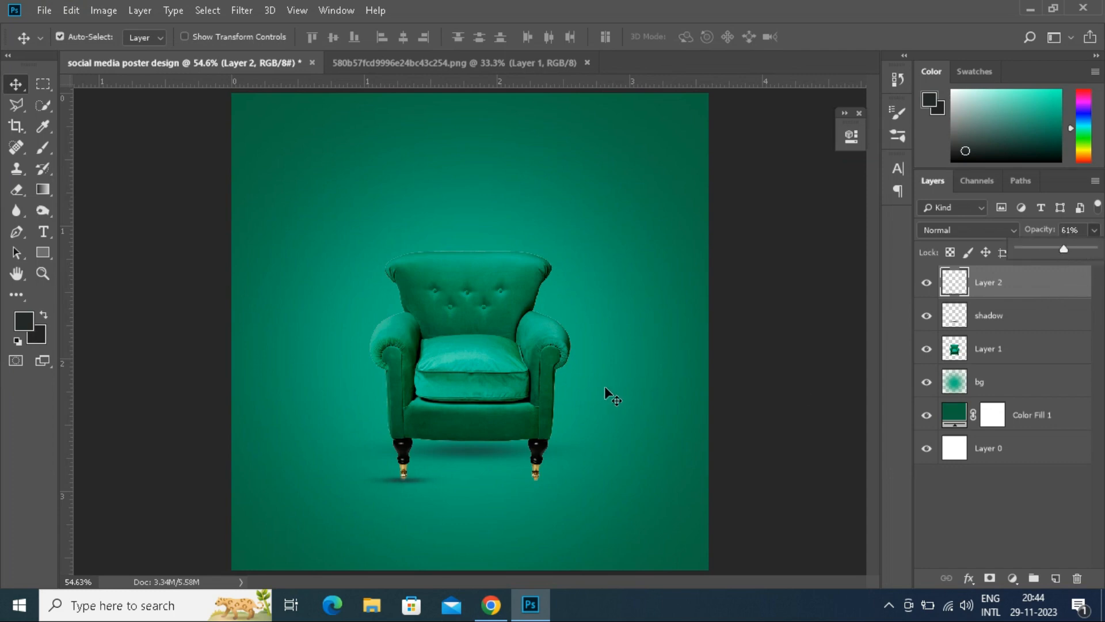
{"action": "left_click_drag", "start_coordinate": [413, 483], "coordinate": [543, 489]}
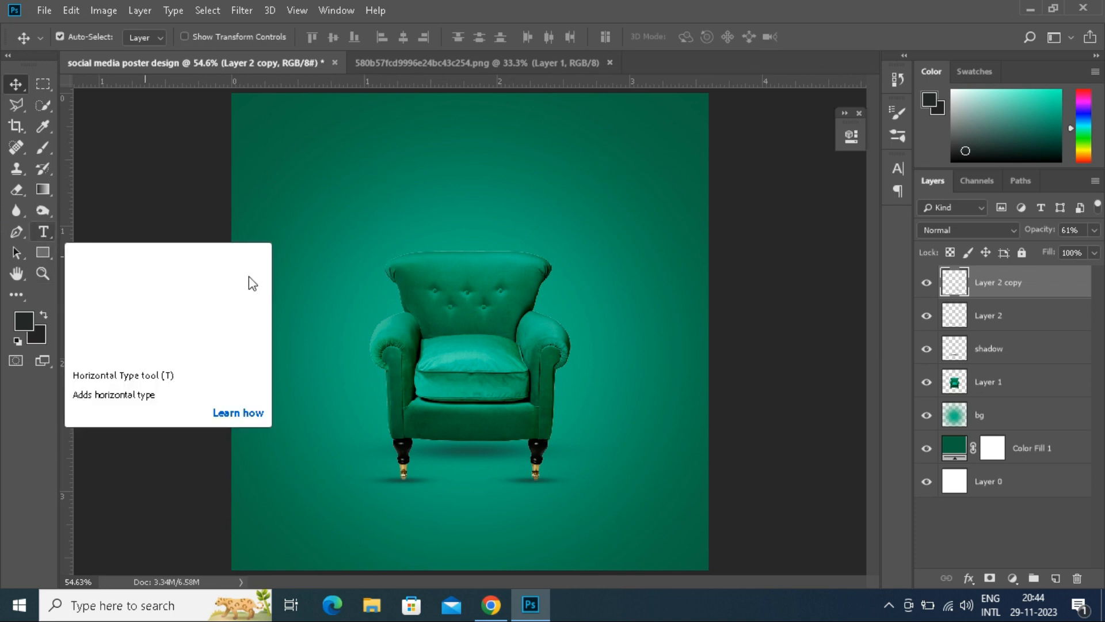
- Draw a 243 by 64 px rounded rectangle centred below the armchair and set its corner radii to 32 px
{"action": "left_click", "coordinate": [44, 253]}
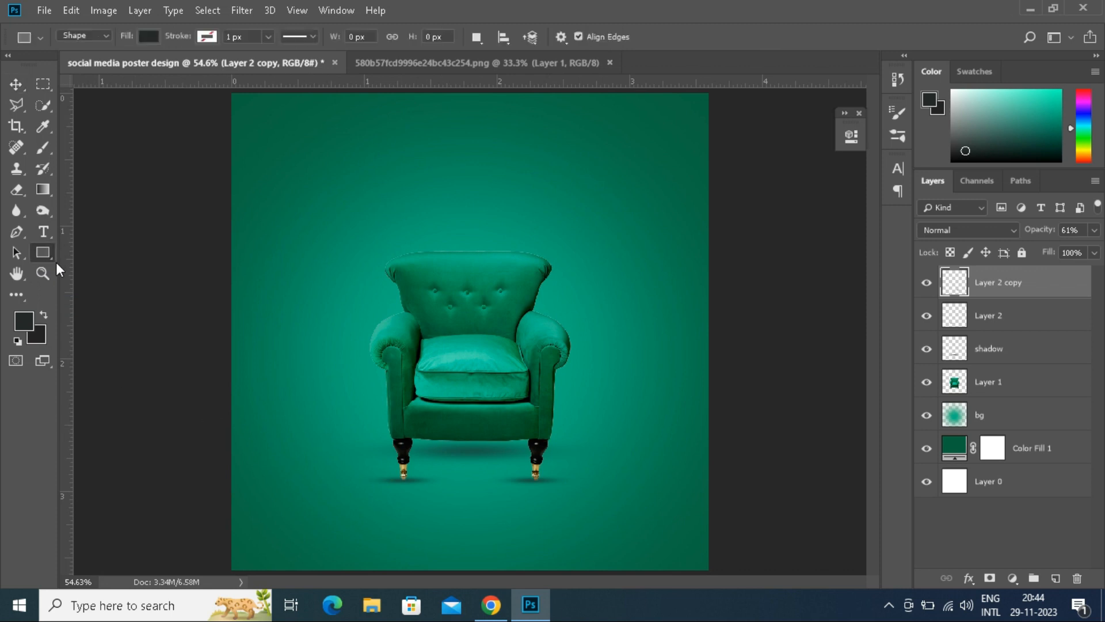
{"action": "right_click", "coordinate": [46, 255]}
{"action": "left_click", "coordinate": [110, 269]}
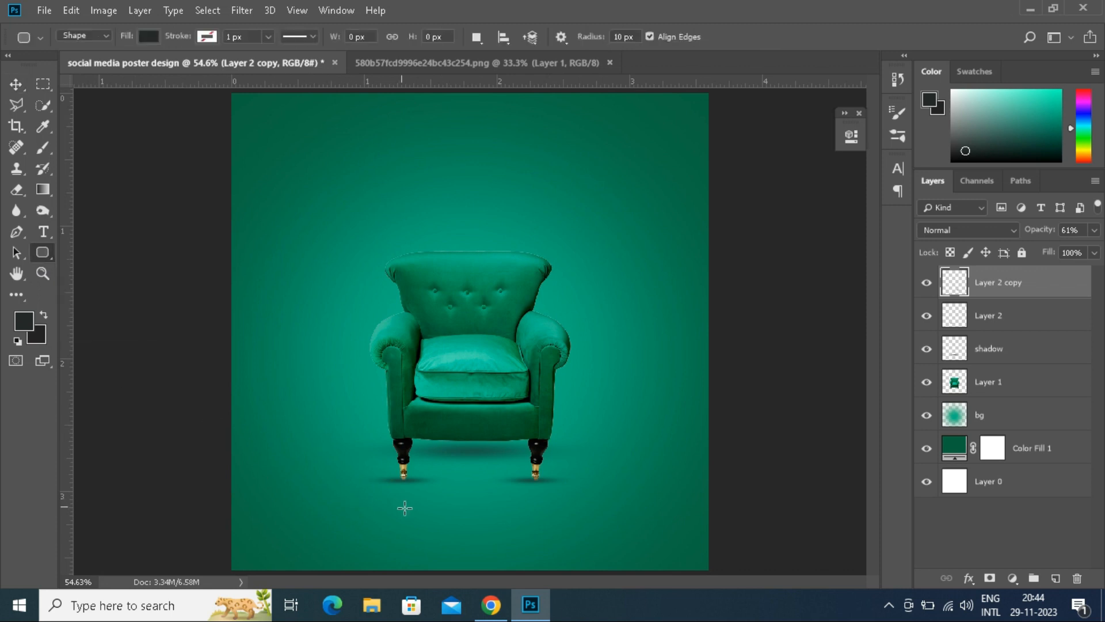
{"action": "left_click_drag", "start_coordinate": [416, 511], "coordinate": [521, 536]}
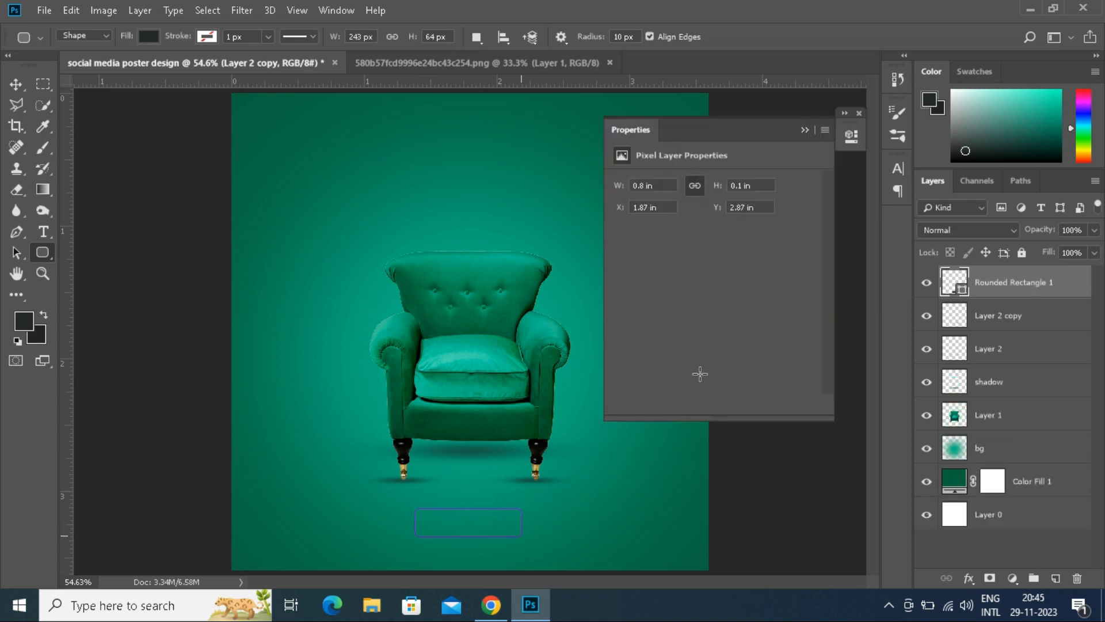
{"action": "left_click_drag", "start_coordinate": [620, 295], "coordinate": [646, 300]}
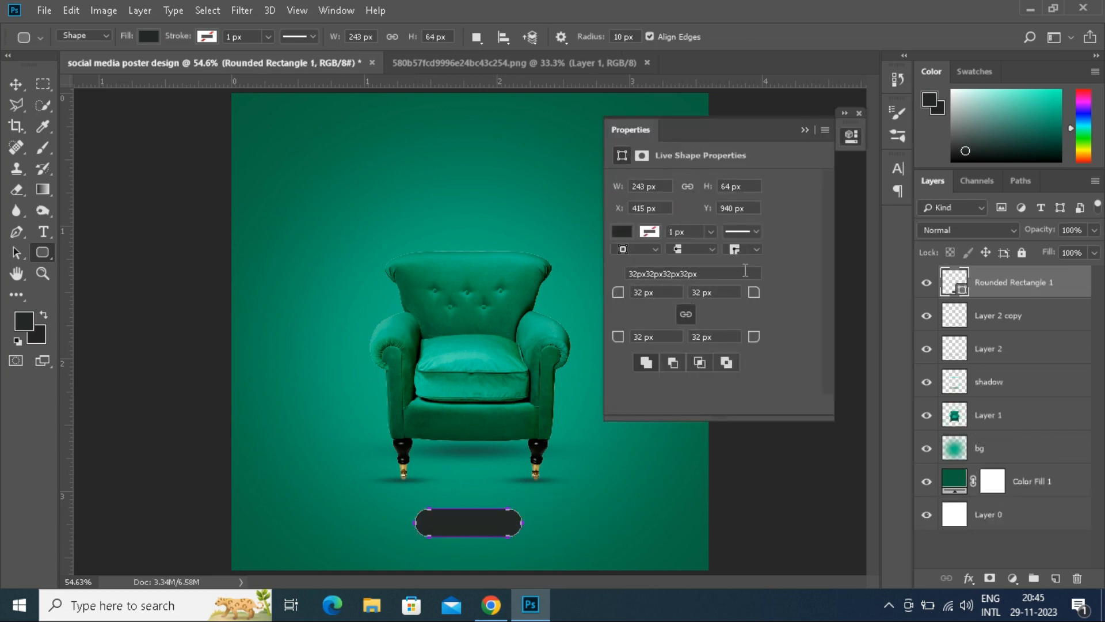
- Recolour the rounded rectangle below the armchair with a darker shade of the green sampled from the chair
{"action": "left_click", "coordinate": [621, 231]}
{"action": "left_click", "coordinate": [778, 264]}
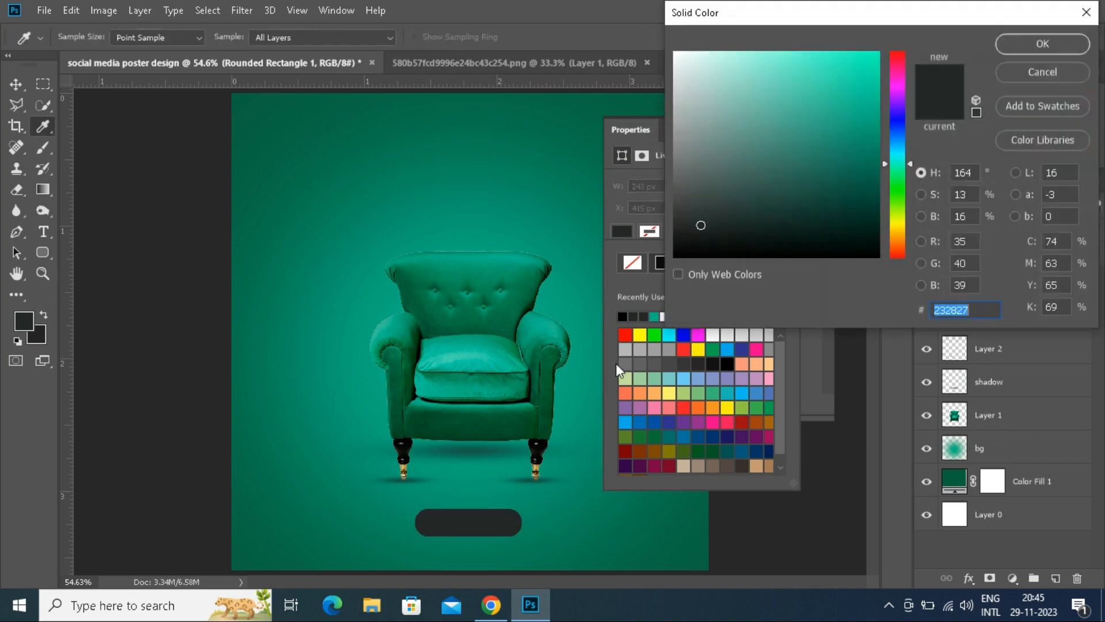
{"action": "left_click", "coordinate": [508, 414]}
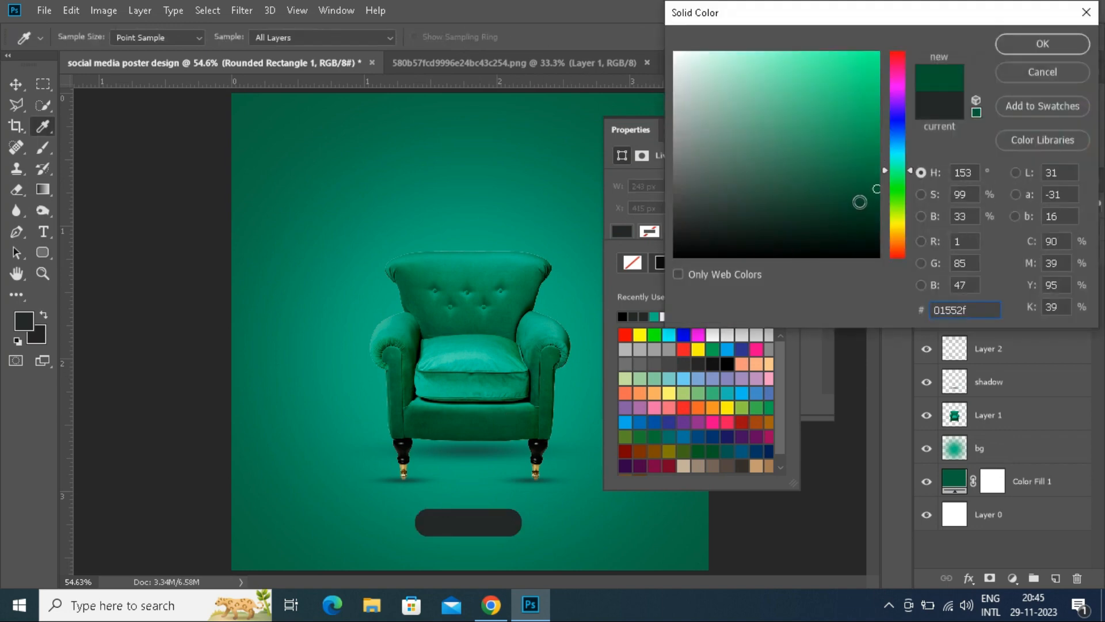
{"action": "left_click", "coordinate": [872, 203]}
{"action": "left_click", "coordinate": [1035, 46]}
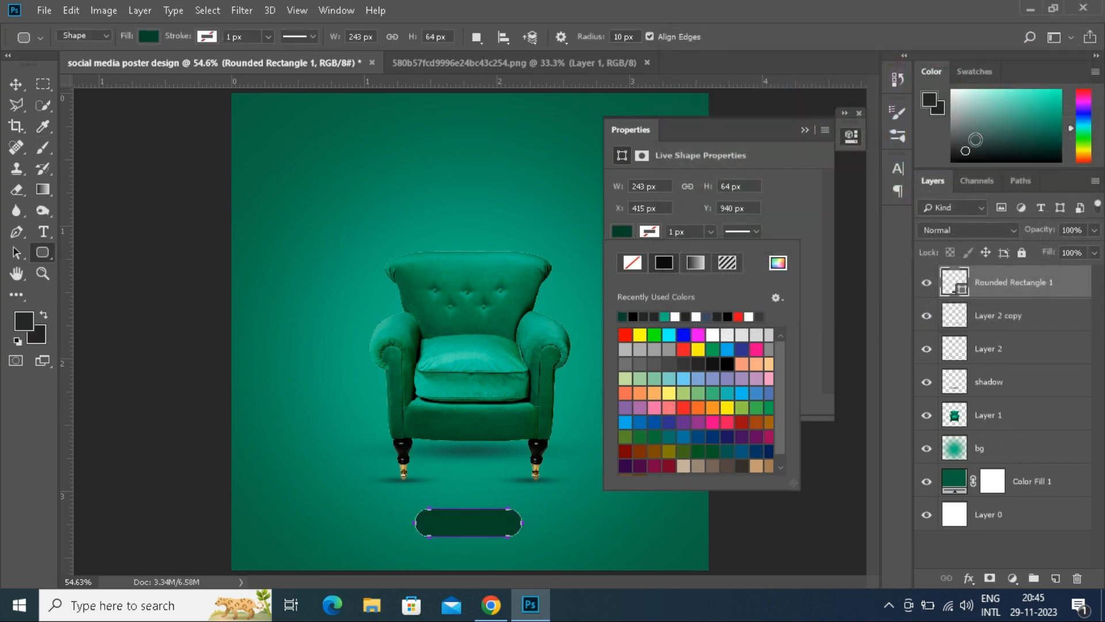
{"action": "left_click", "coordinate": [805, 130]}
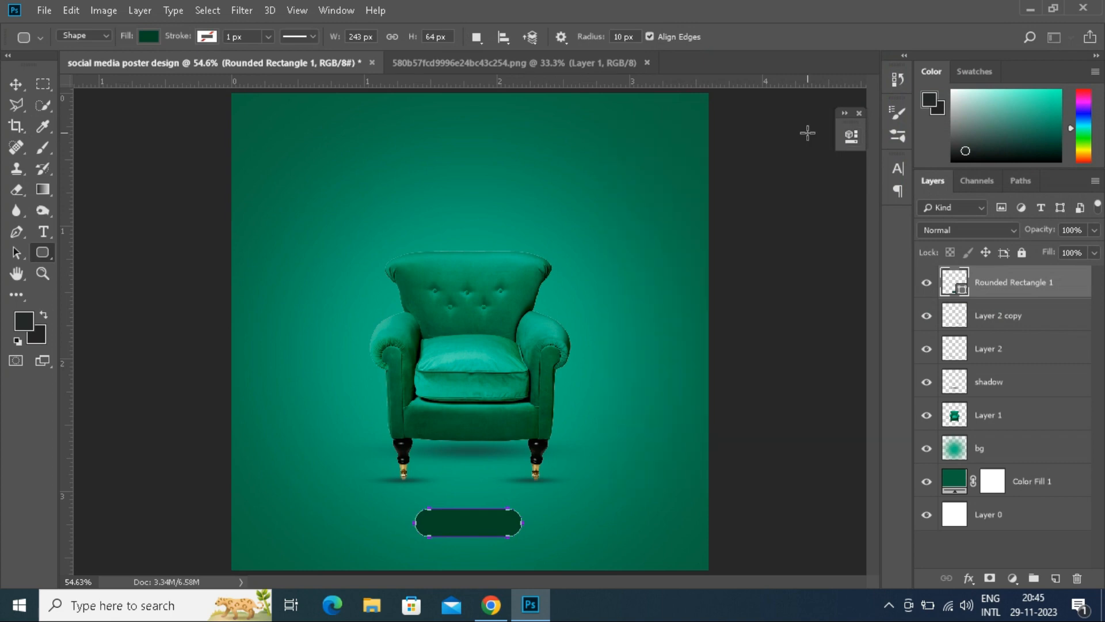
- Add a text layer reading "Shop Now" in the empty area beside the armchair's left side
{"action": "left_click", "coordinate": [16, 84]}
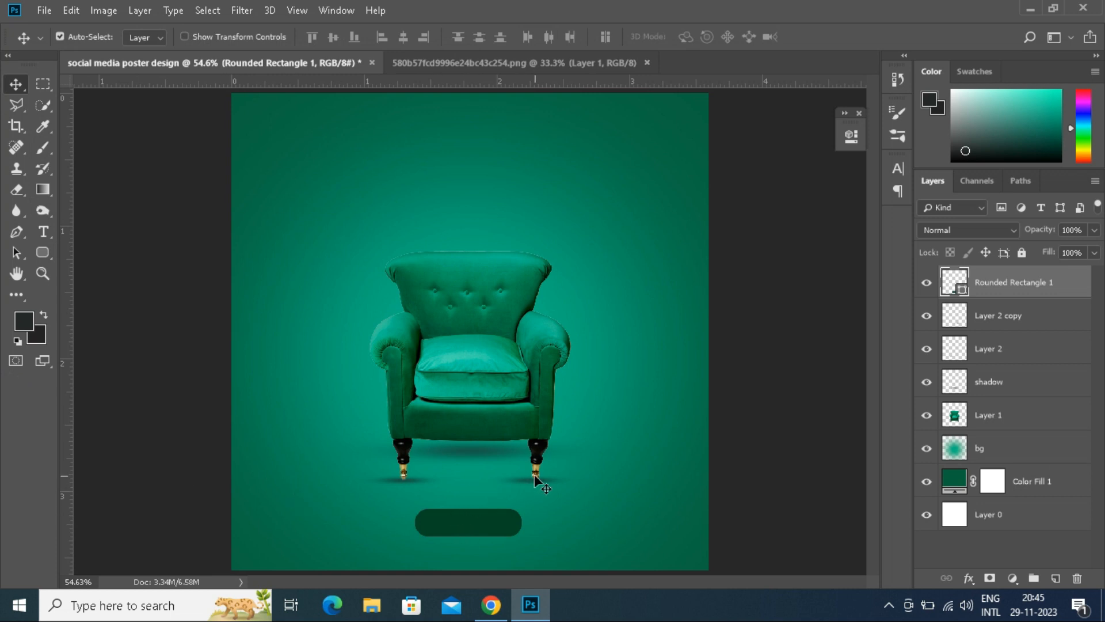
{"action": "scroll", "coordinate": [544, 480], "scroll_direction": "up", "scroll_amount": 2}
{"action": "left_click_drag", "start_coordinate": [870, 328], "coordinate": [869, 371]}
{"action": "left_click", "coordinate": [46, 230]}
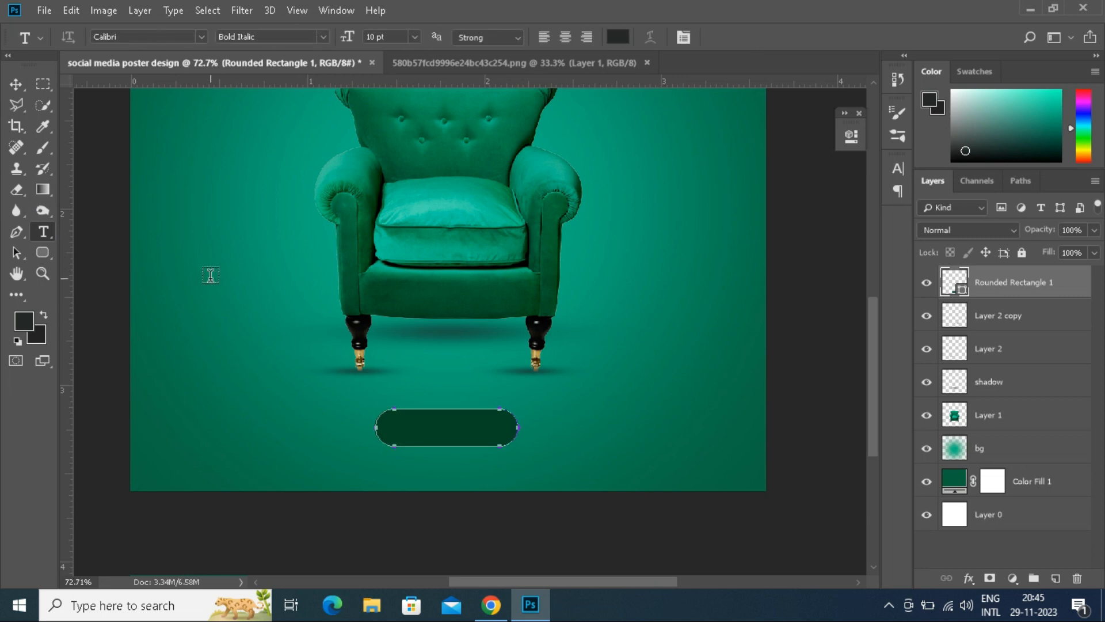
{"action": "left_click", "coordinate": [210, 275]}
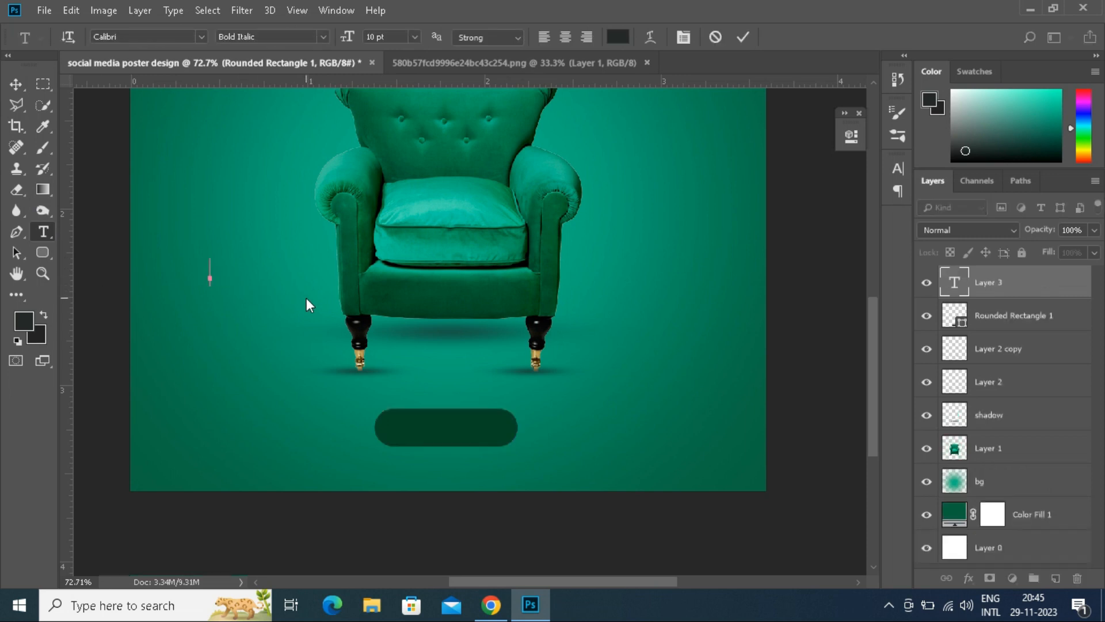
{"action": "type", "text": "Shop Now"}
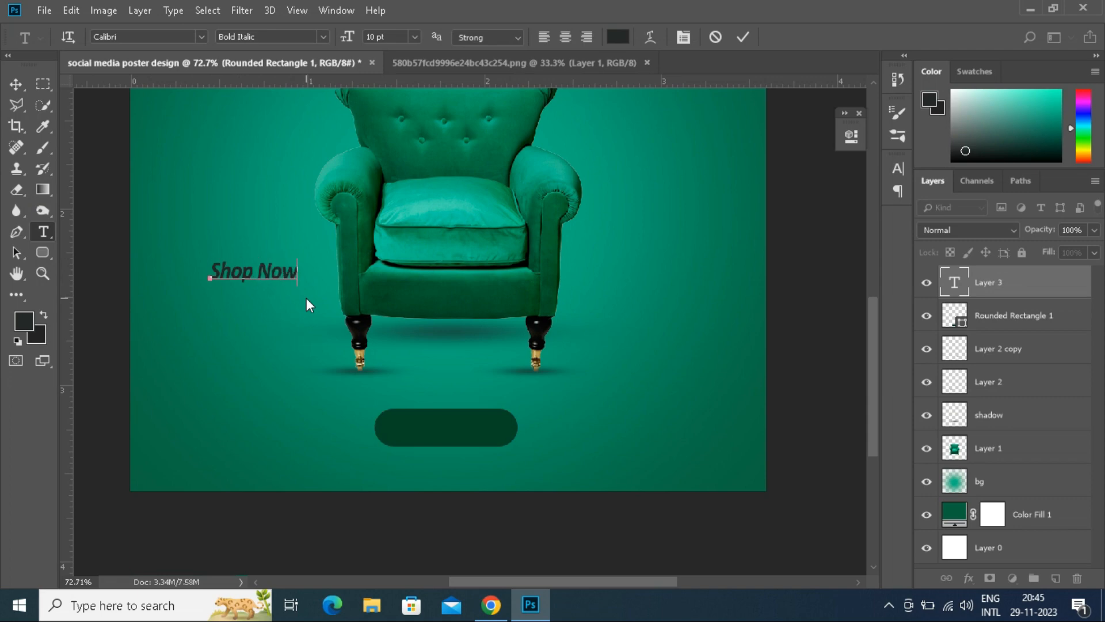
- Set the "Shop Now" text to white (ffffff) in Gadugi Regular and commit it
{"action": "key", "text": "ctrl+a"}
{"action": "left_click", "coordinate": [617, 36]}
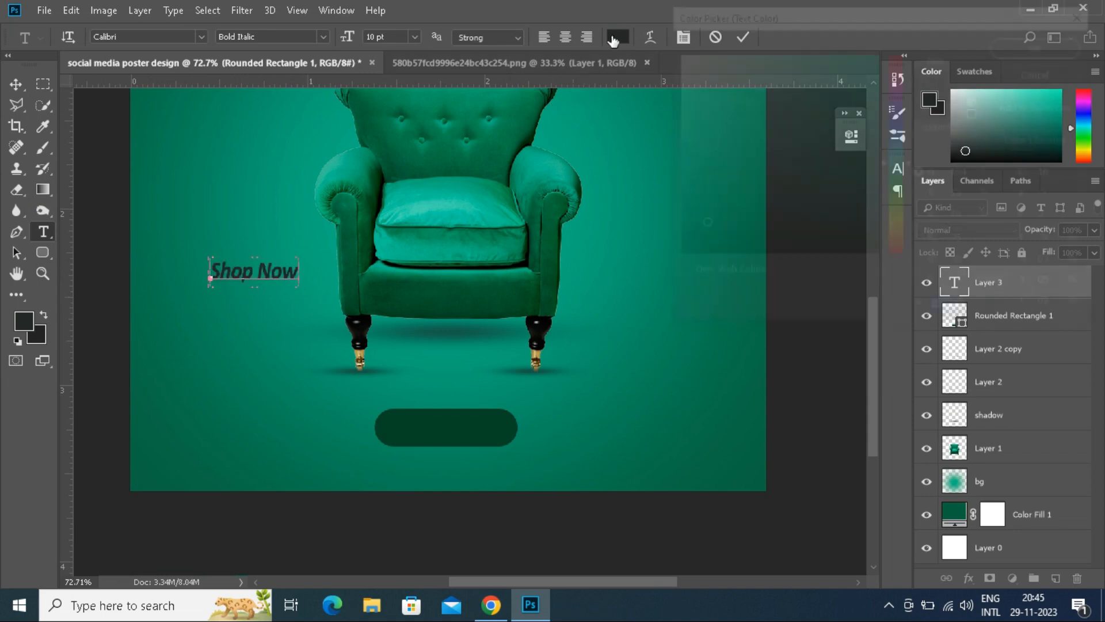
{"action": "type", "text": "ffffff"}
{"action": "key", "text": "Return"}
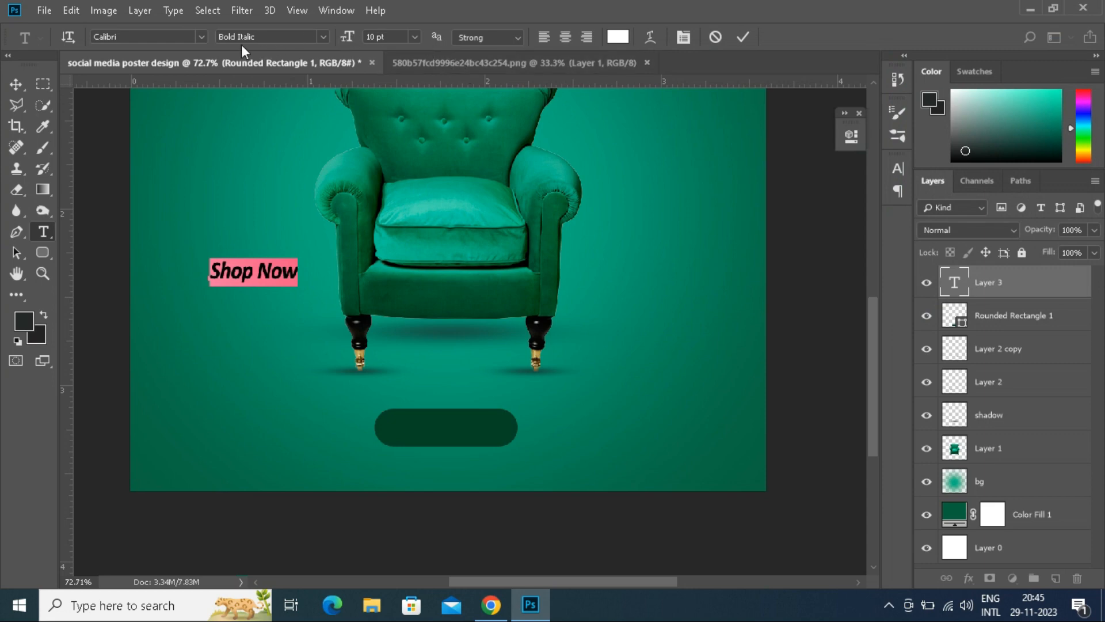
{"action": "left_click", "coordinate": [199, 43]}
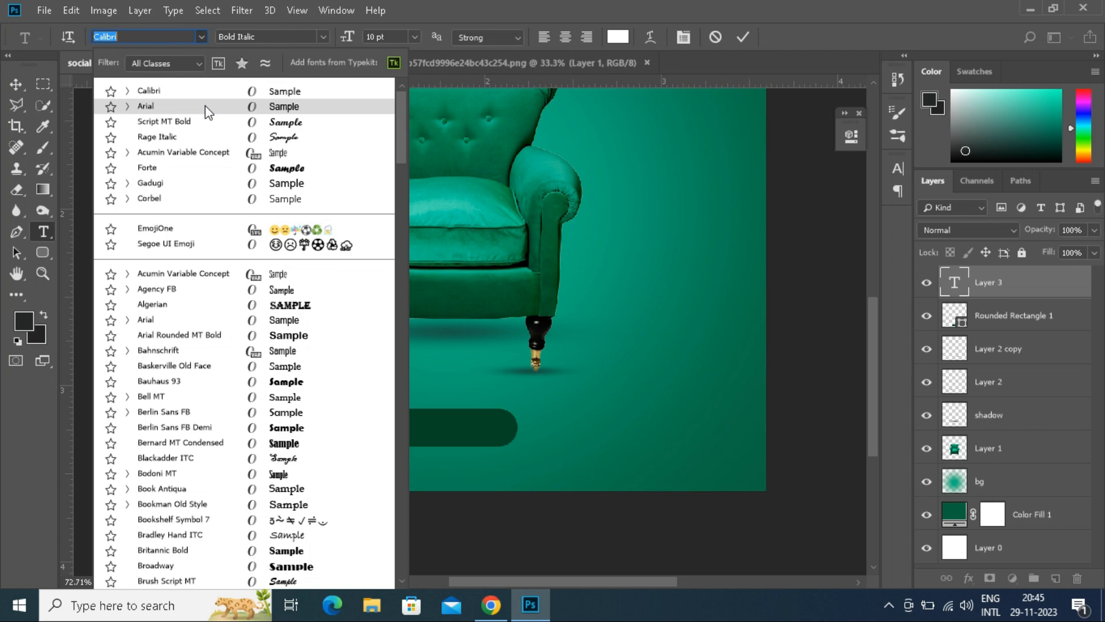
{"action": "left_click", "coordinate": [206, 182]}
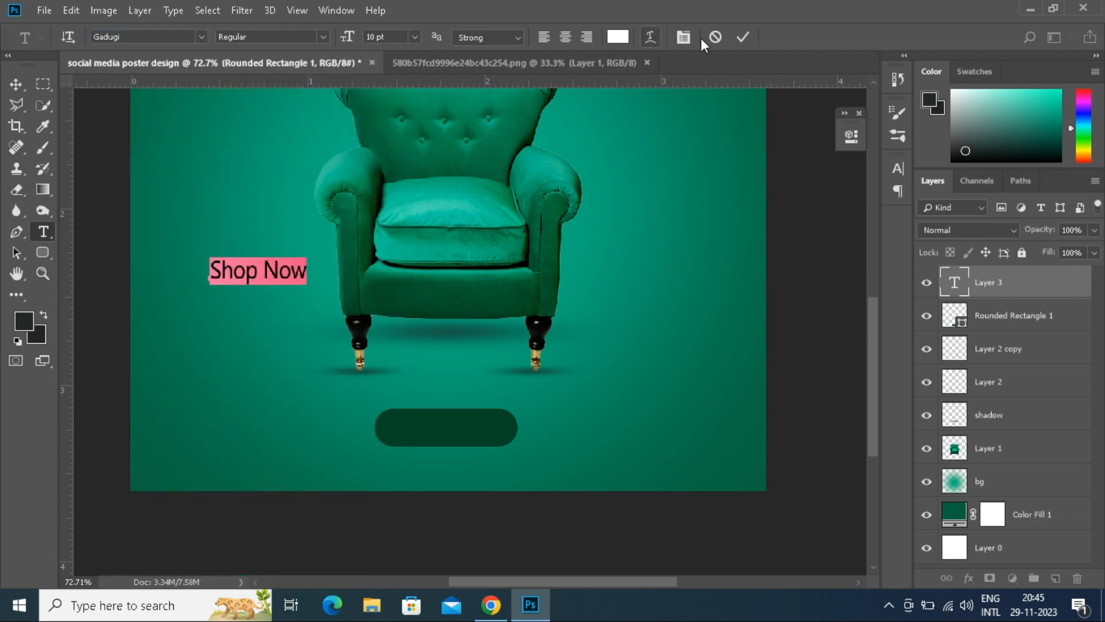
{"action": "left_click", "coordinate": [743, 36]}
- Move the "Shop Now" text onto the centre of the dark green rounded button
{"action": "left_click", "coordinate": [16, 84]}
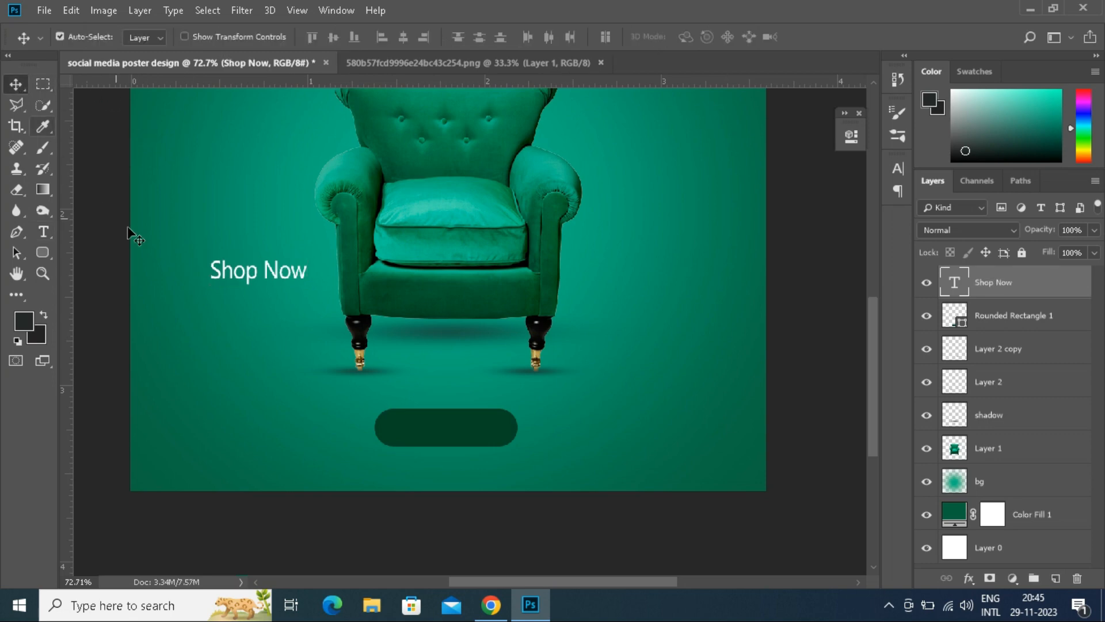
{"action": "left_click_drag", "start_coordinate": [235, 275], "coordinate": [417, 427]}
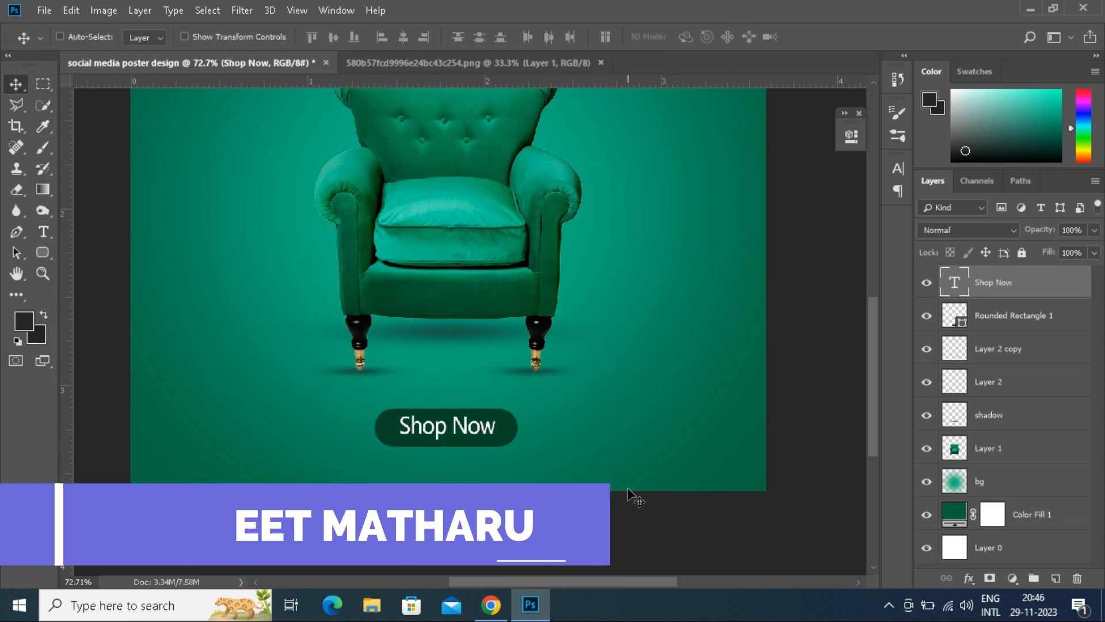
{"action": "key", "text": "ctrl+0"}
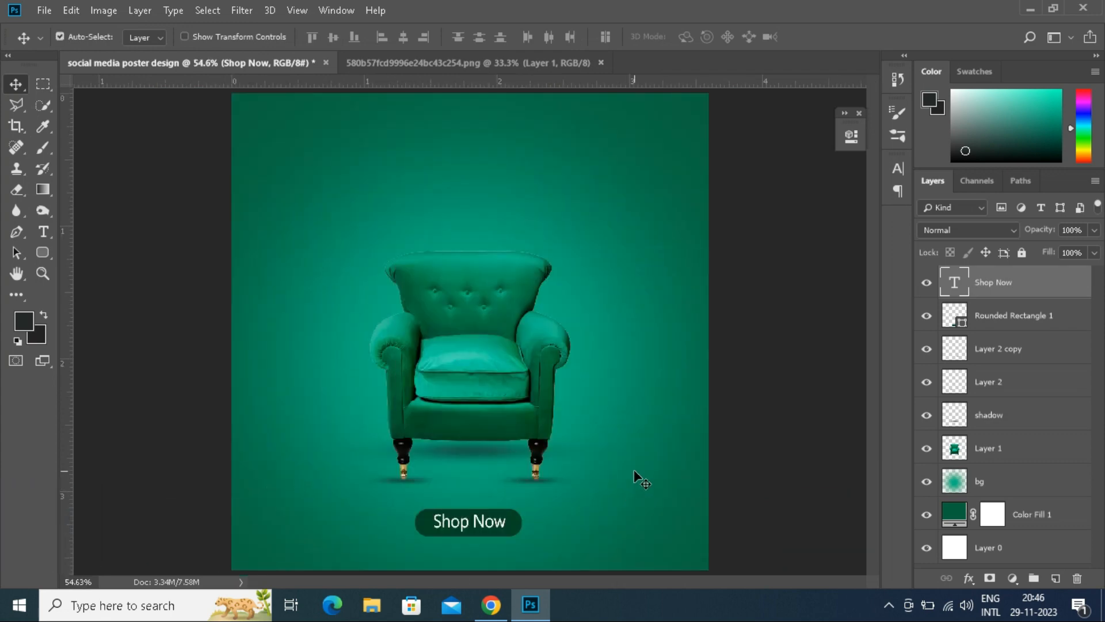
- Set the "Shop Now" text to 8 pt Bold and recentre it horizontally on the button
{"action": "double_click", "coordinate": [955, 282]}
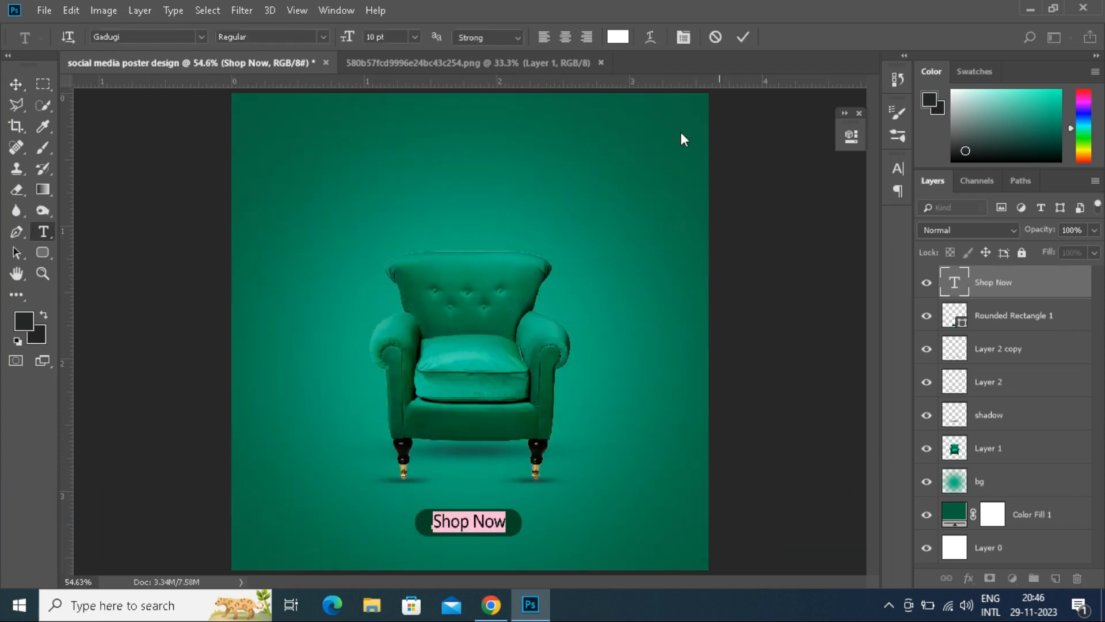
{"action": "left_click", "coordinate": [404, 38]}
{"action": "type", "text": "8"}
{"action": "key", "text": "Return"}
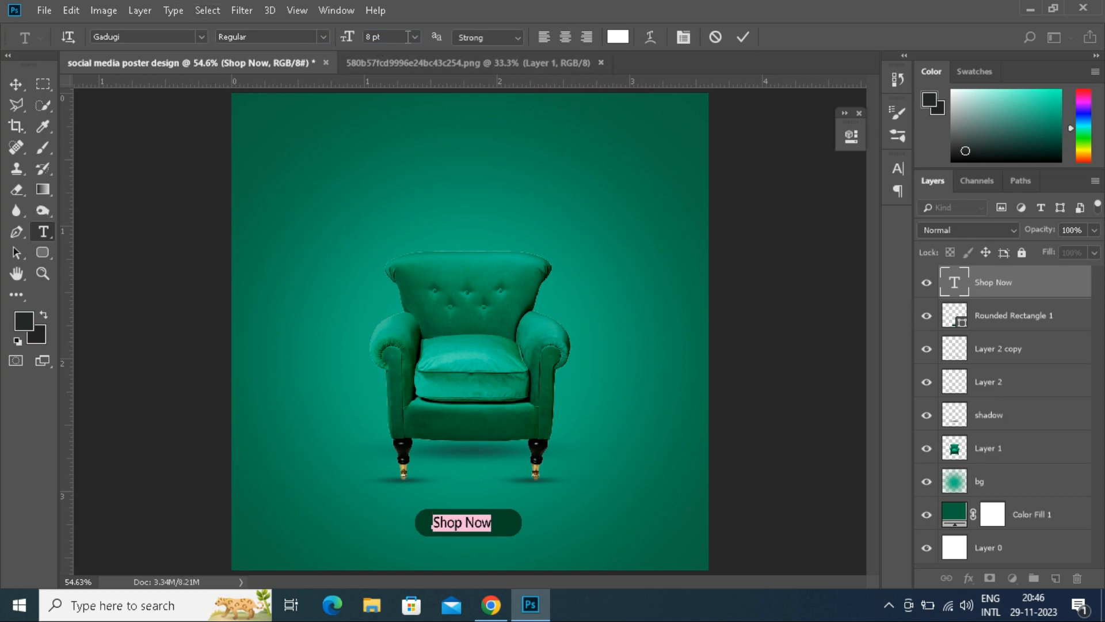
{"action": "left_click", "coordinate": [322, 38]}
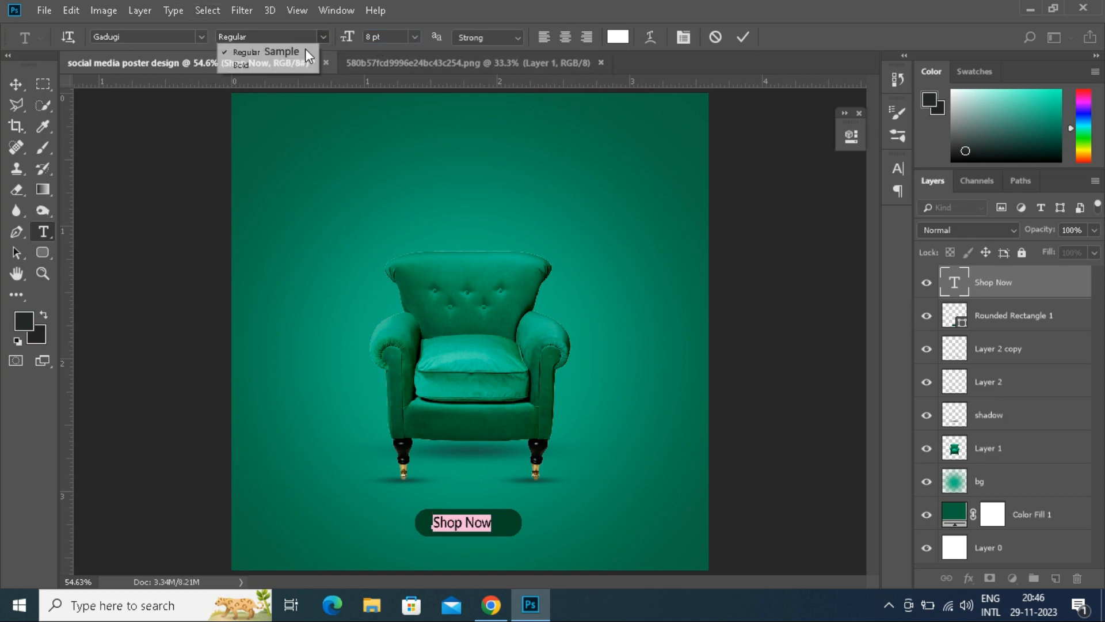
{"action": "left_click", "coordinate": [284, 65]}
{"action": "left_click", "coordinate": [743, 37]}
{"action": "key", "text": "v"}
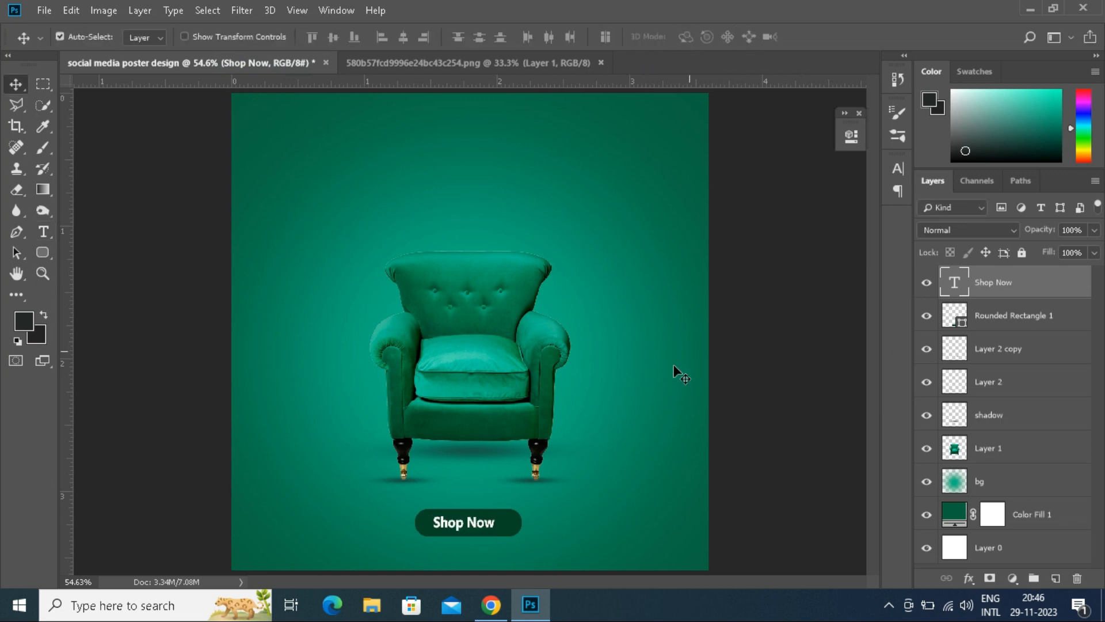
{"action": "left_click_drag", "start_coordinate": [469, 522], "coordinate": [477, 522]}
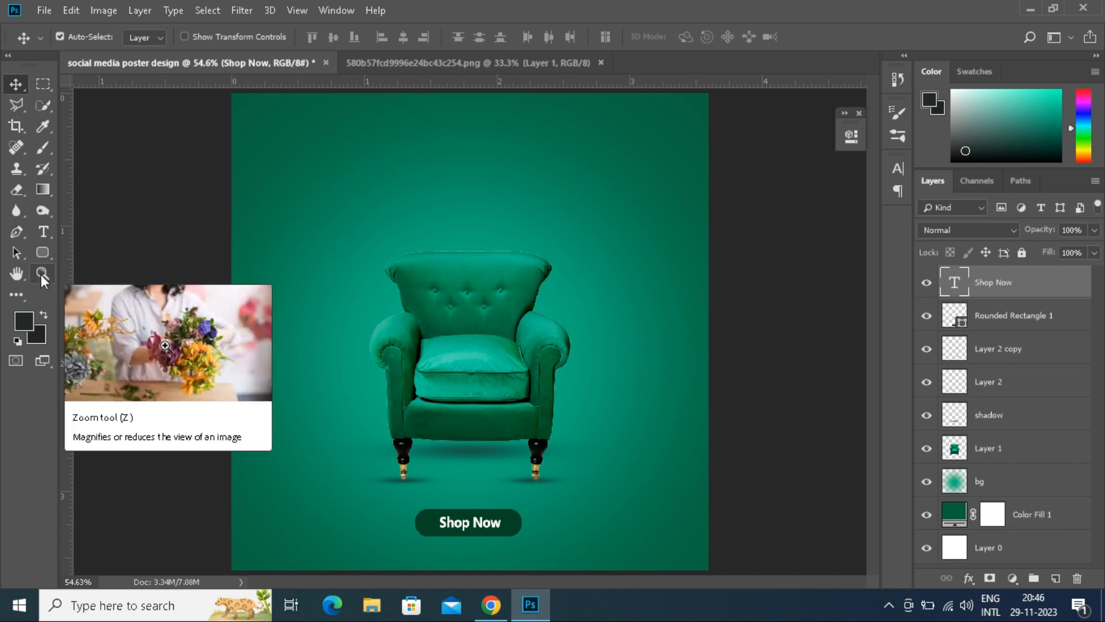
- Add a separate text layer with the letter "S" above and to the left of the armchair
{"action": "left_click", "coordinate": [43, 233]}
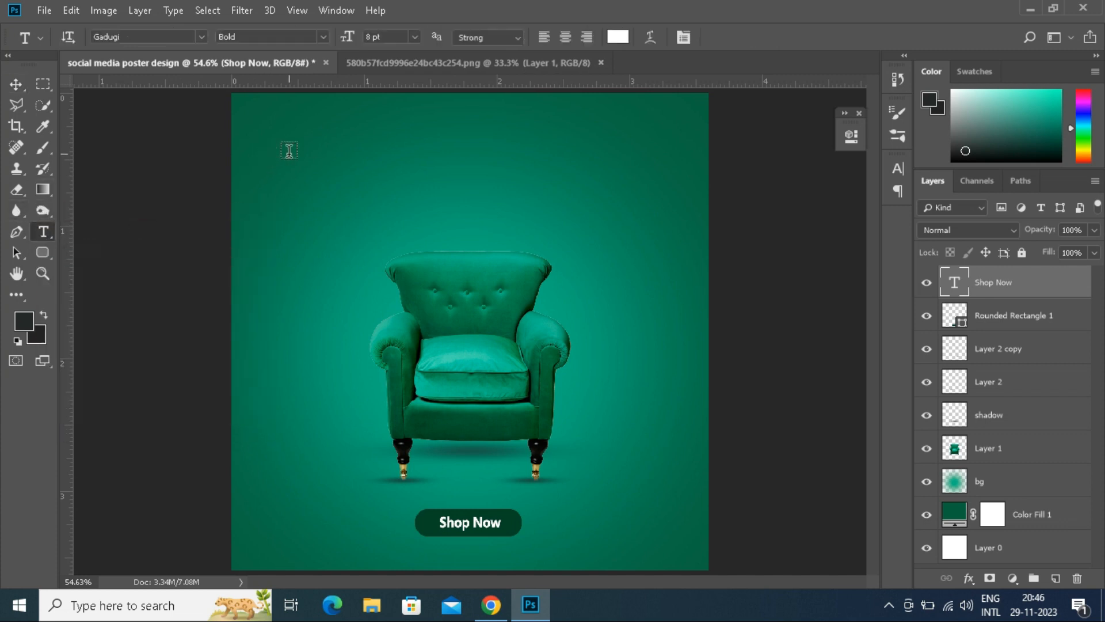
{"action": "left_click", "coordinate": [304, 192]}
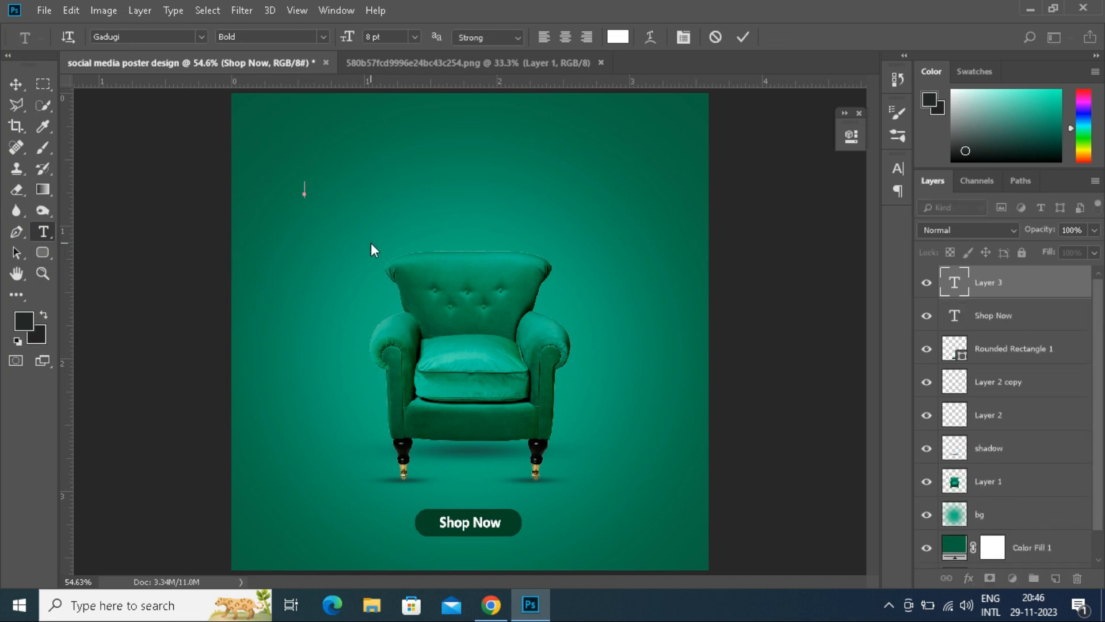
{"action": "type", "text": "S"}
{"action": "left_click", "coordinate": [743, 37]}
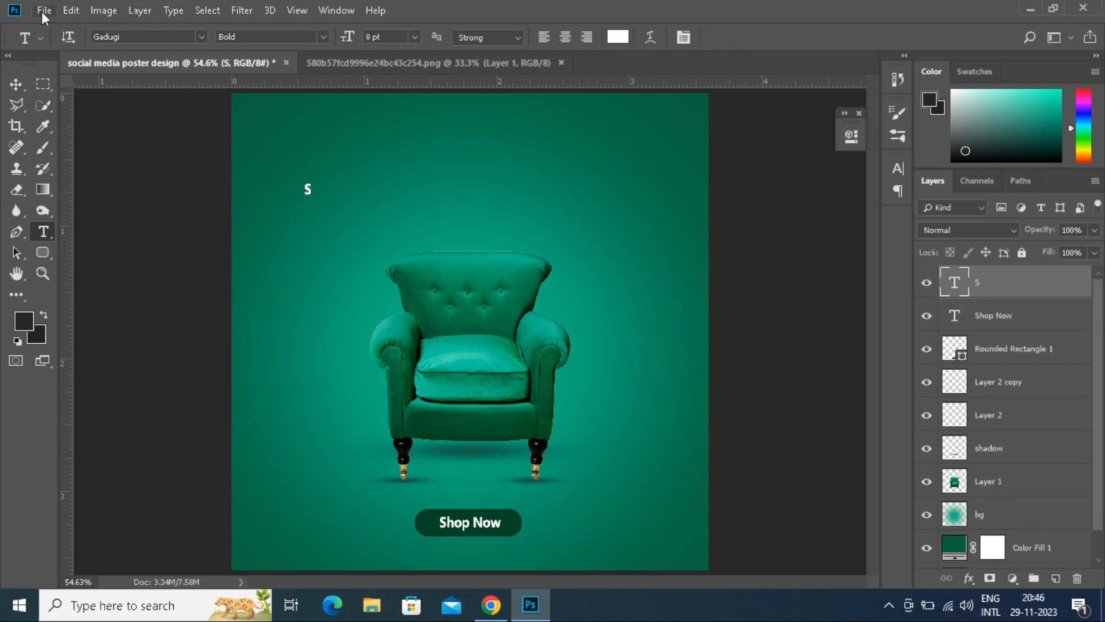
- Free-transform the letter "S" proportionally about its centre to about 965% of its size
{"action": "left_click", "coordinate": [43, 11]}
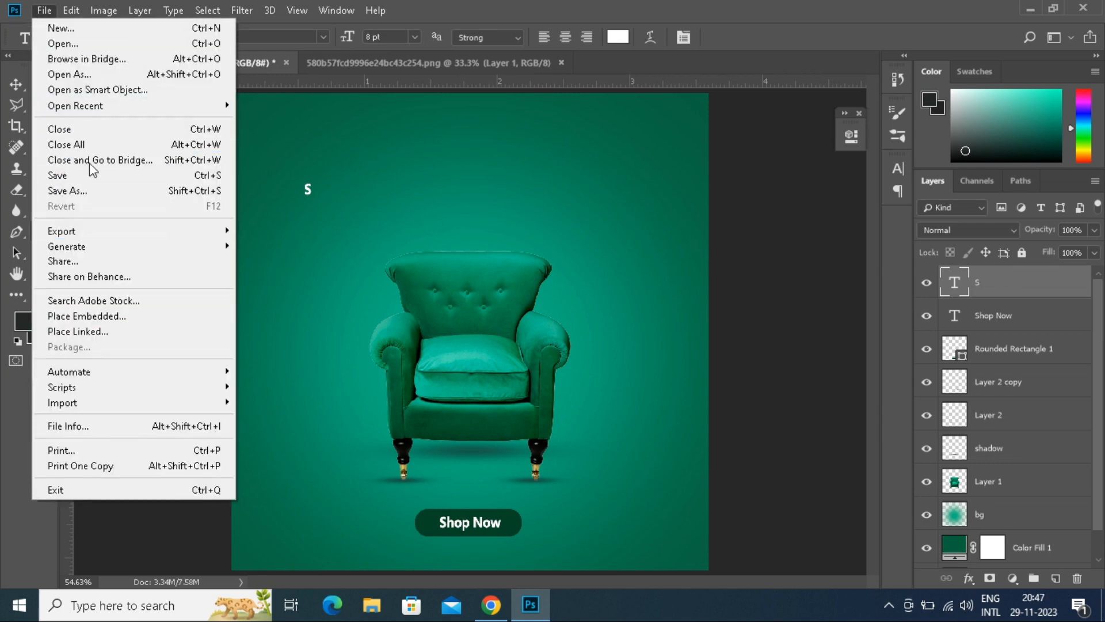
{"action": "mouse_move", "coordinate": [64, 18]}
{"action": "left_click", "coordinate": [187, 343]}
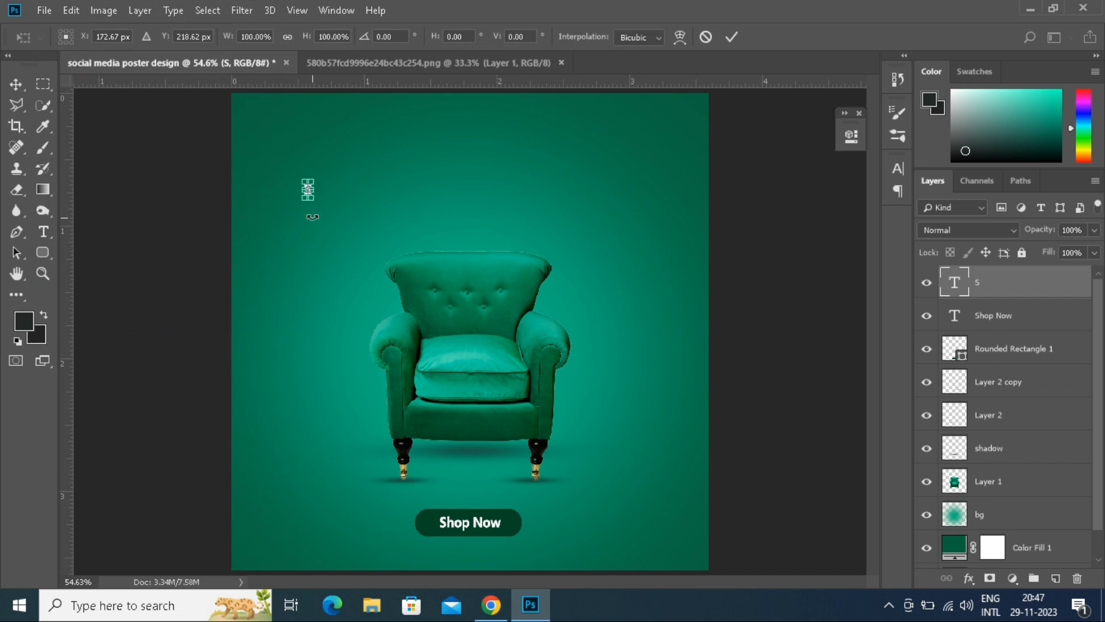
{"action": "left_click_drag", "start_coordinate": [313, 200], "coordinate": [360, 262]}
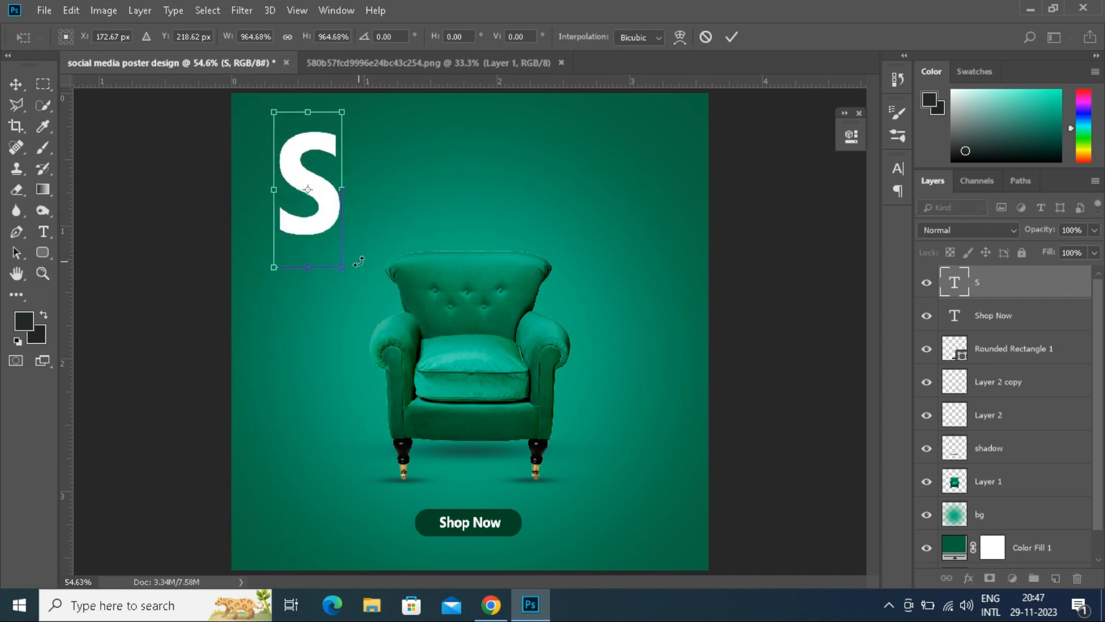
- Change the font of the letter "S" to Franklin Gothic Book Regular
{"action": "double_click", "coordinate": [953, 287]}
{"action": "left_click", "coordinate": [897, 168]}
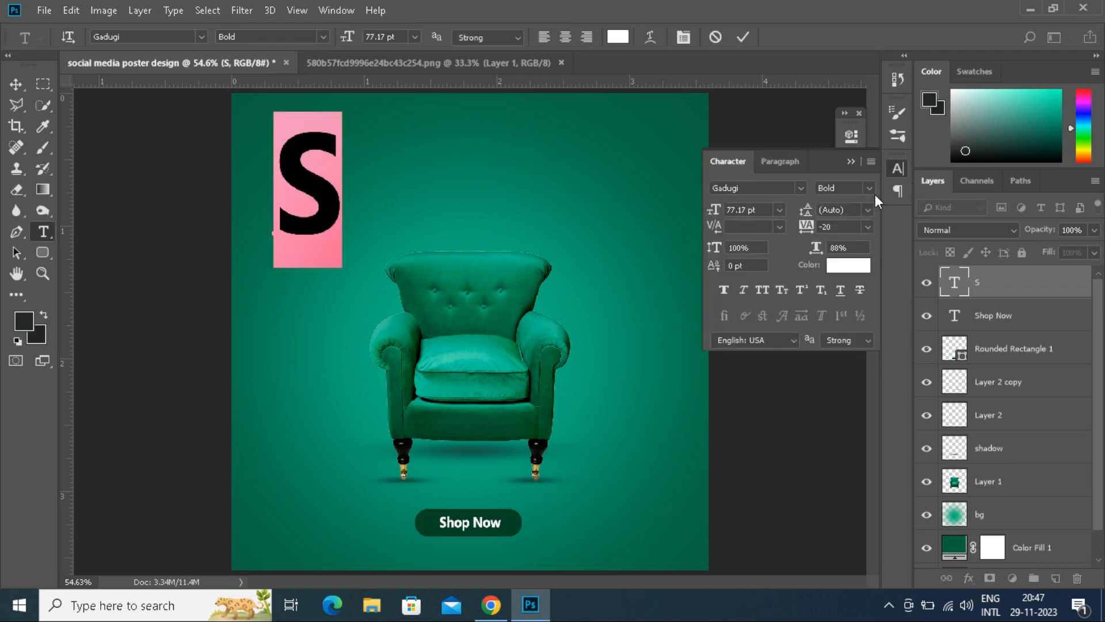
{"action": "left_click", "coordinate": [805, 192]}
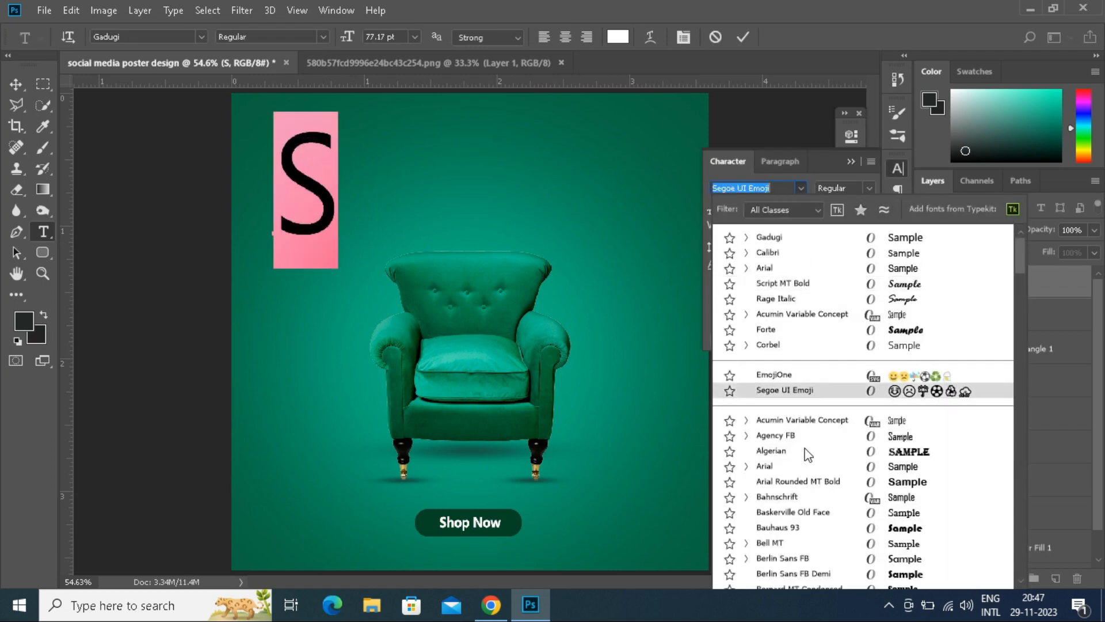
{"action": "scroll", "coordinate": [809, 486], "scroll_direction": "down", "scroll_amount": 4}
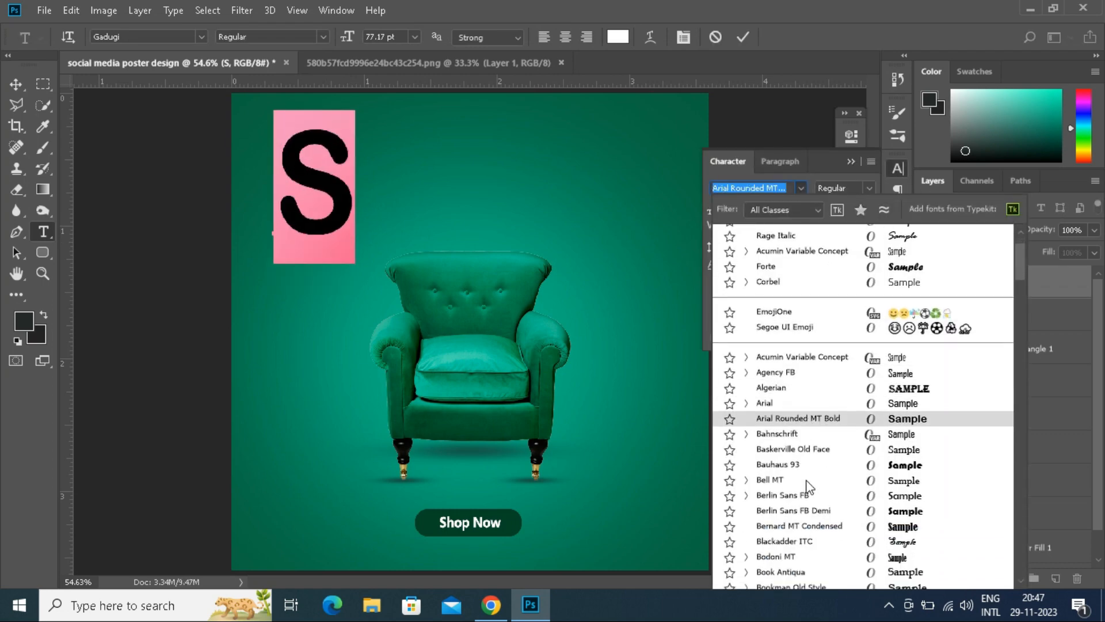
{"action": "scroll", "coordinate": [809, 486], "scroll_direction": "down", "scroll_amount": 6}
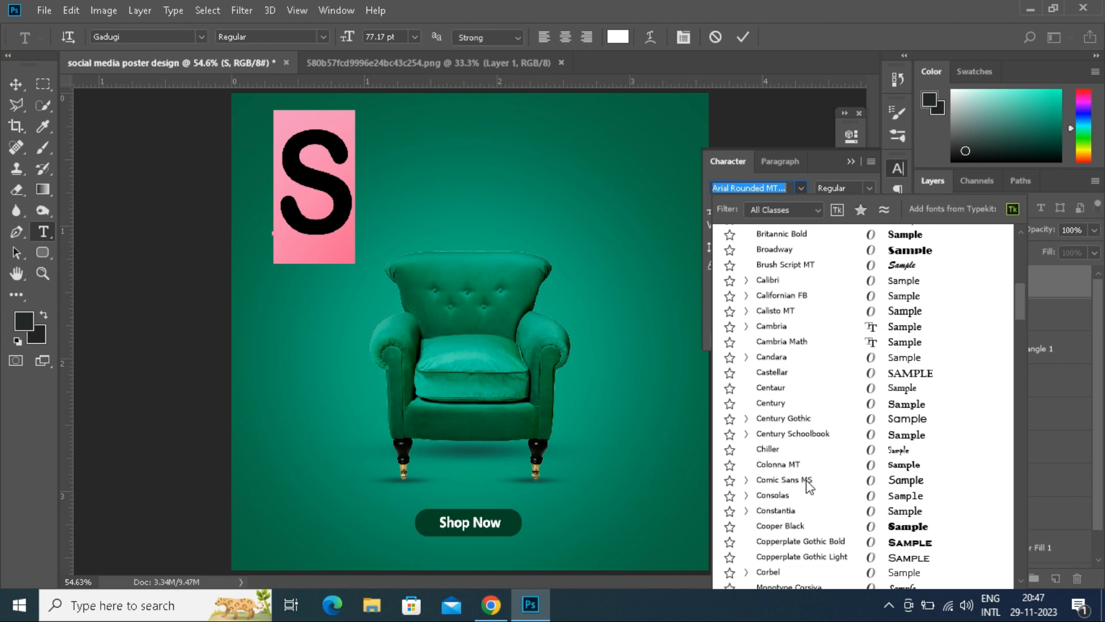
{"action": "scroll", "coordinate": [809, 487], "scroll_direction": "down", "scroll_amount": 4}
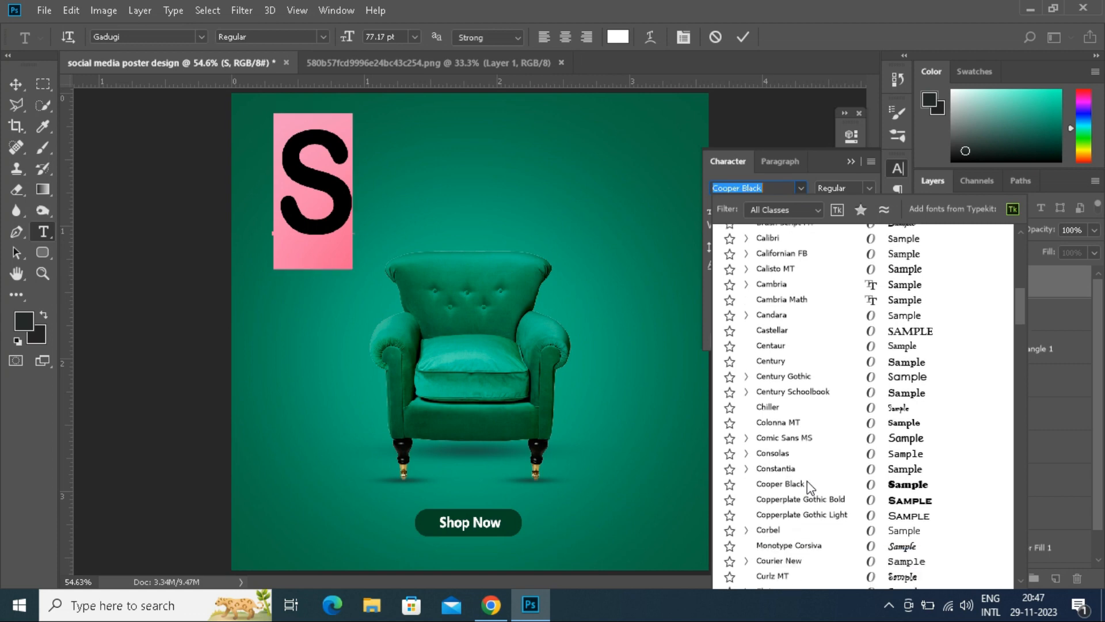
{"action": "scroll", "coordinate": [810, 487], "scroll_direction": "down", "scroll_amount": 1}
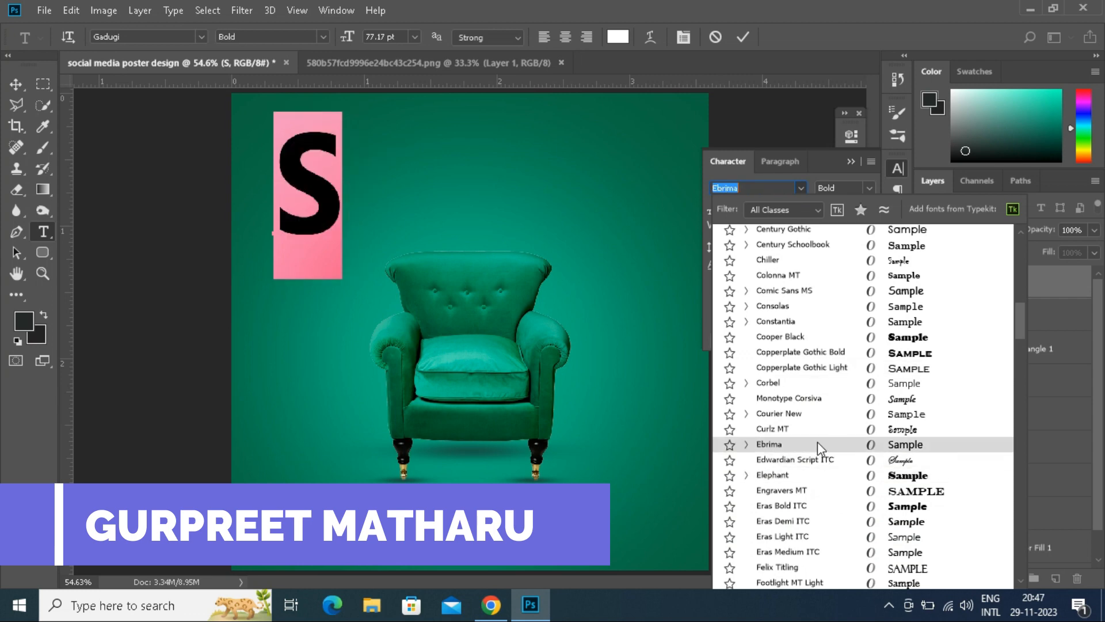
{"action": "scroll", "coordinate": [817, 447], "scroll_direction": "down", "scroll_amount": 1}
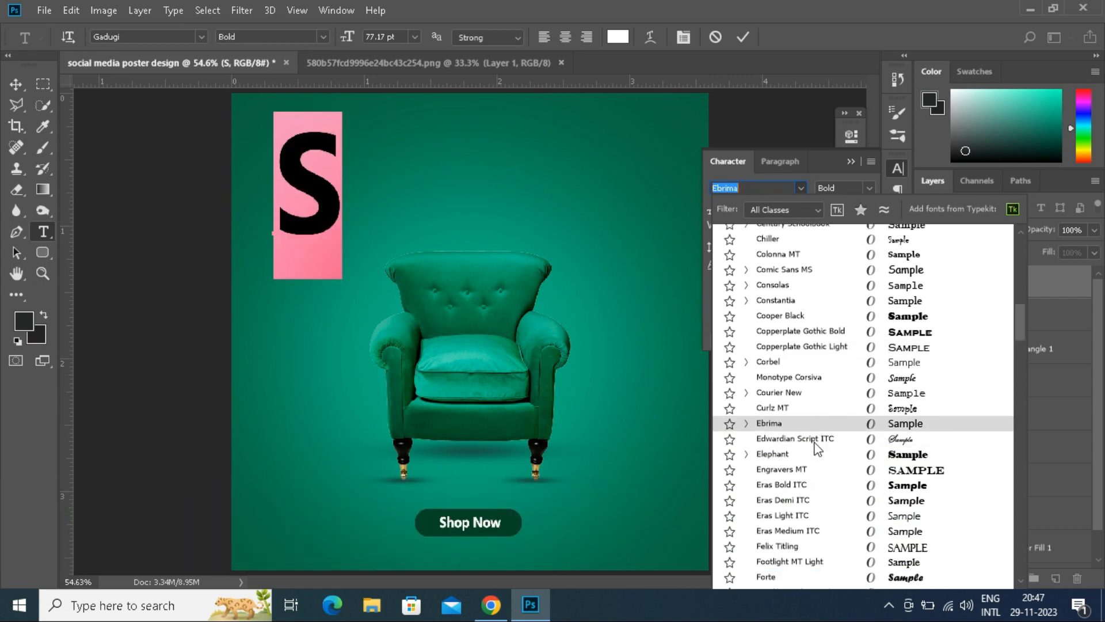
{"action": "scroll", "coordinate": [816, 447], "scroll_direction": "down", "scroll_amount": 3}
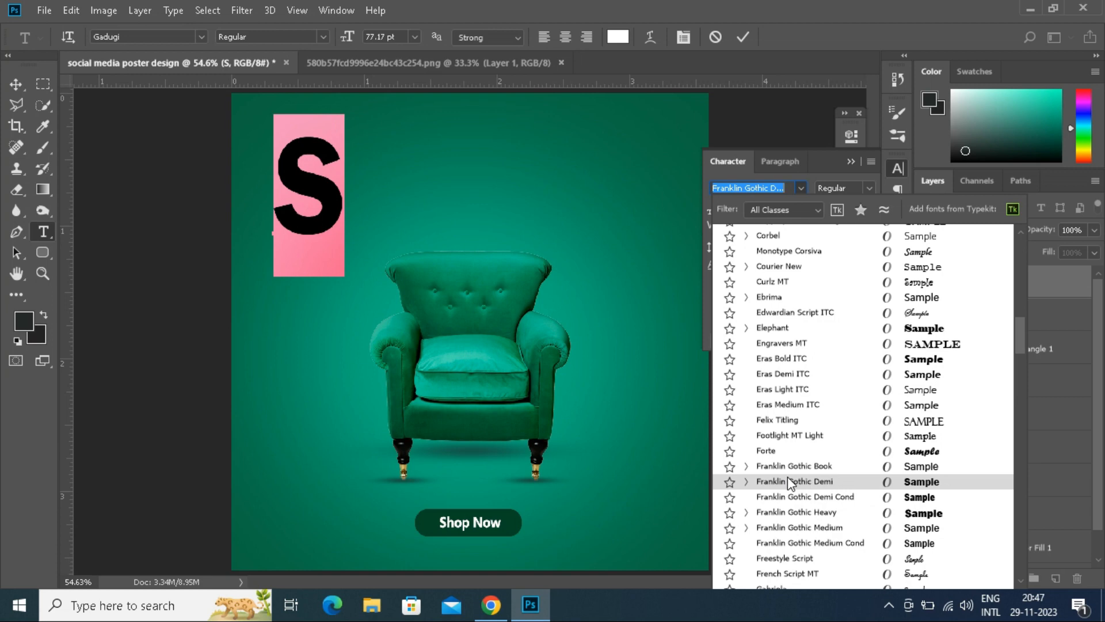
{"action": "left_click", "coordinate": [747, 466]}
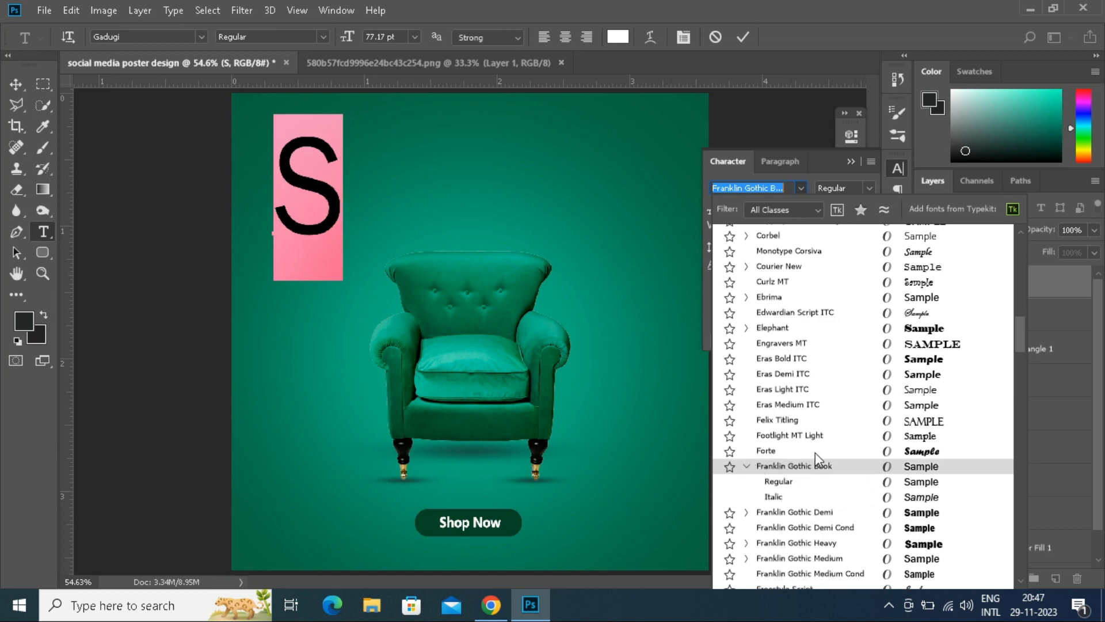
{"action": "left_click", "coordinate": [800, 483]}
{"action": "key", "text": "ctrl+Return"}
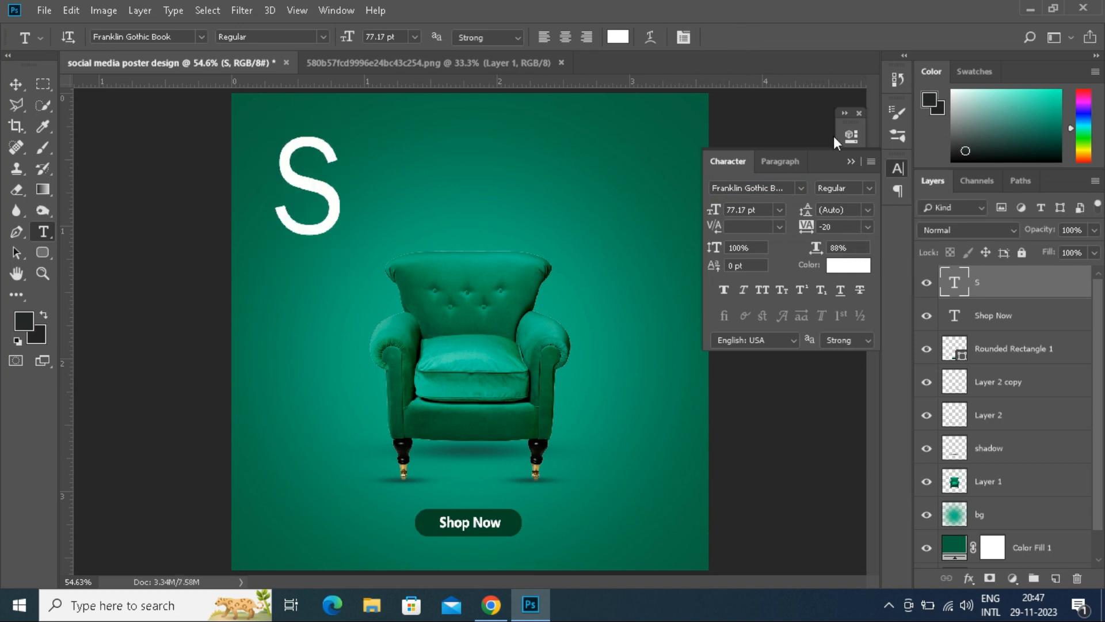
- Move the letter "S" slightly right and up, and set its font size to 72 pt
{"action": "key", "text": "v"}
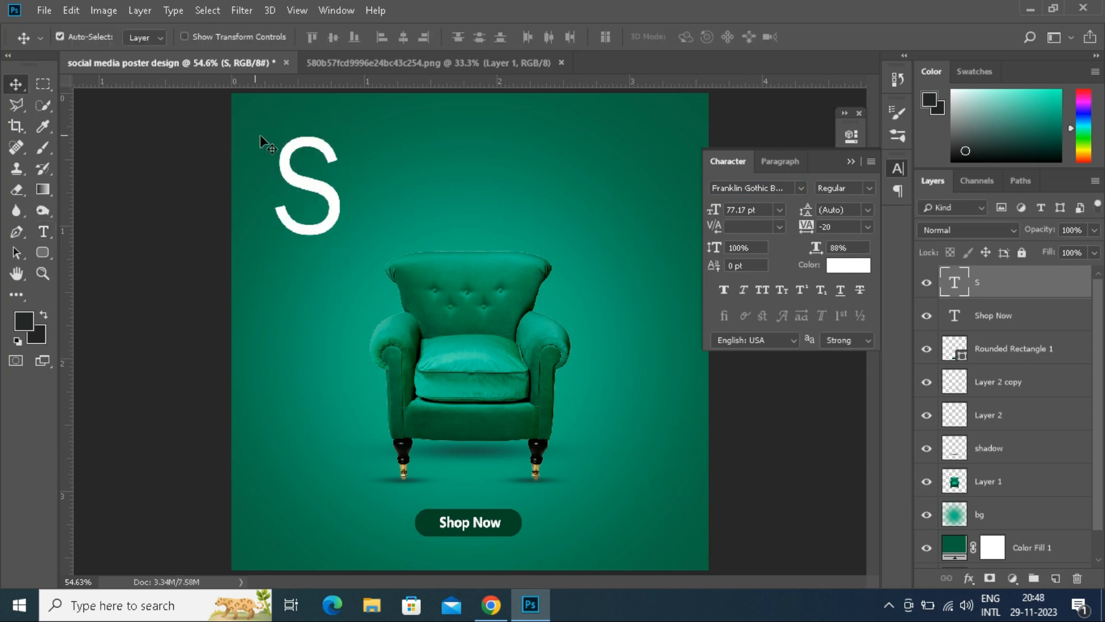
{"action": "left_click_drag", "start_coordinate": [296, 148], "coordinate": [324, 139]}
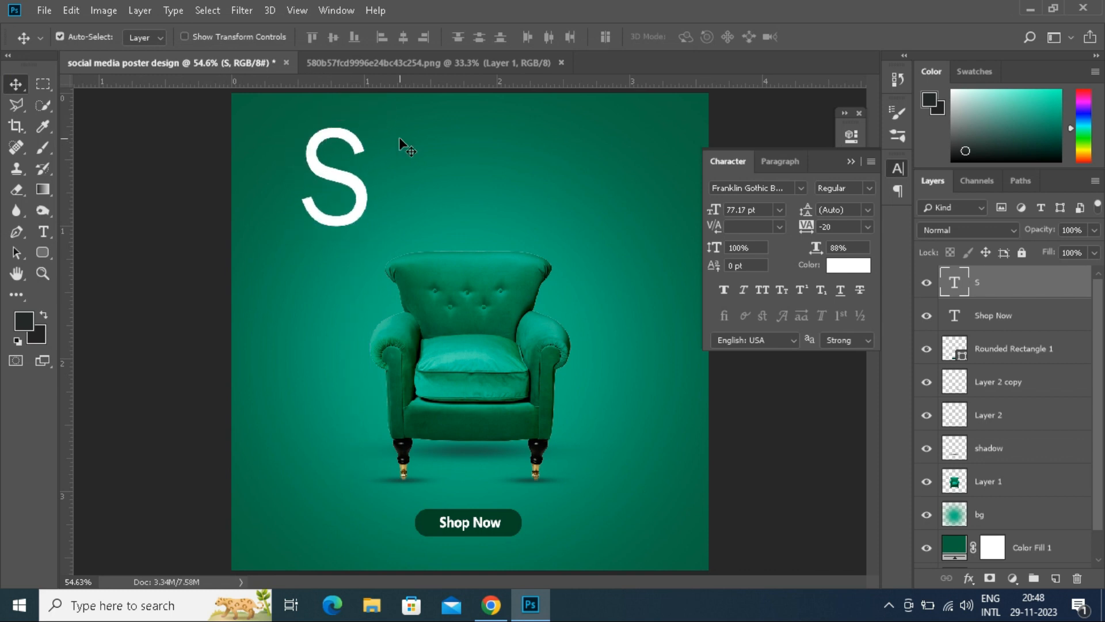
{"action": "double_click", "coordinate": [954, 282]}
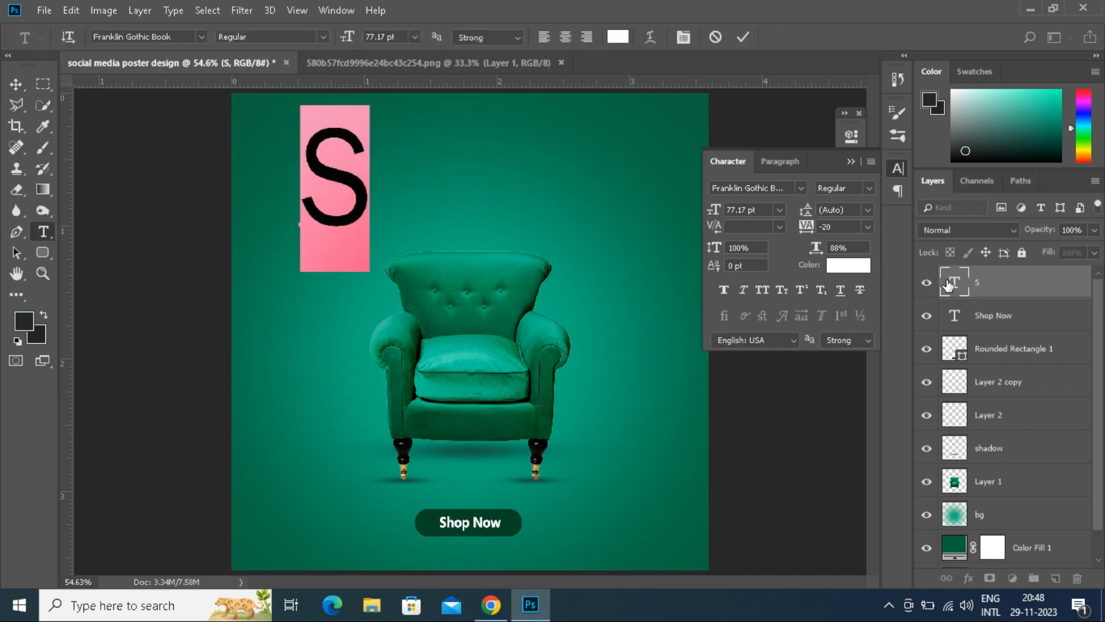
{"action": "left_click", "coordinate": [779, 211]}
{"action": "left_click", "coordinate": [756, 415]}
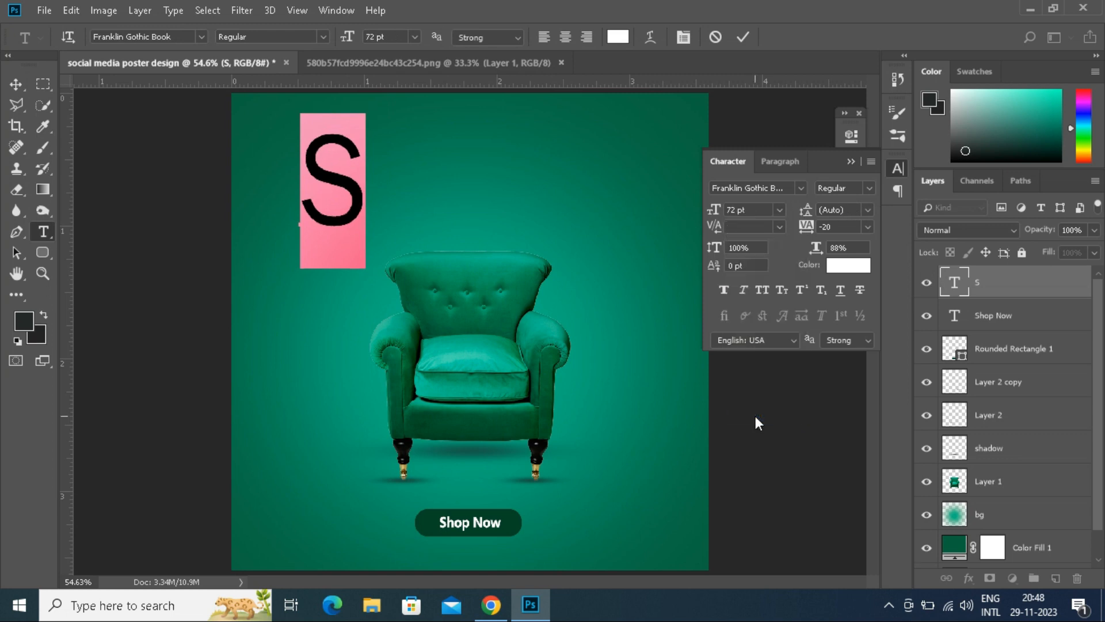
{"action": "left_click", "coordinate": [743, 37]}
{"action": "key", "text": "v"}
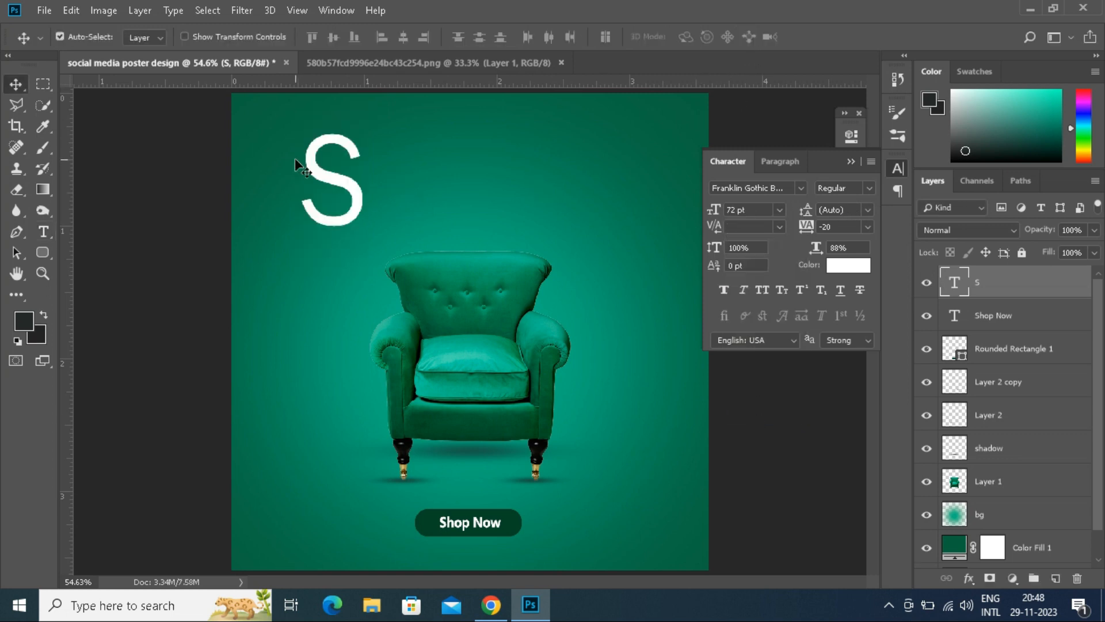
- Add a separate text layer reading "UPREAME" just to the right of the large "S"
{"action": "left_click", "coordinate": [42, 231]}
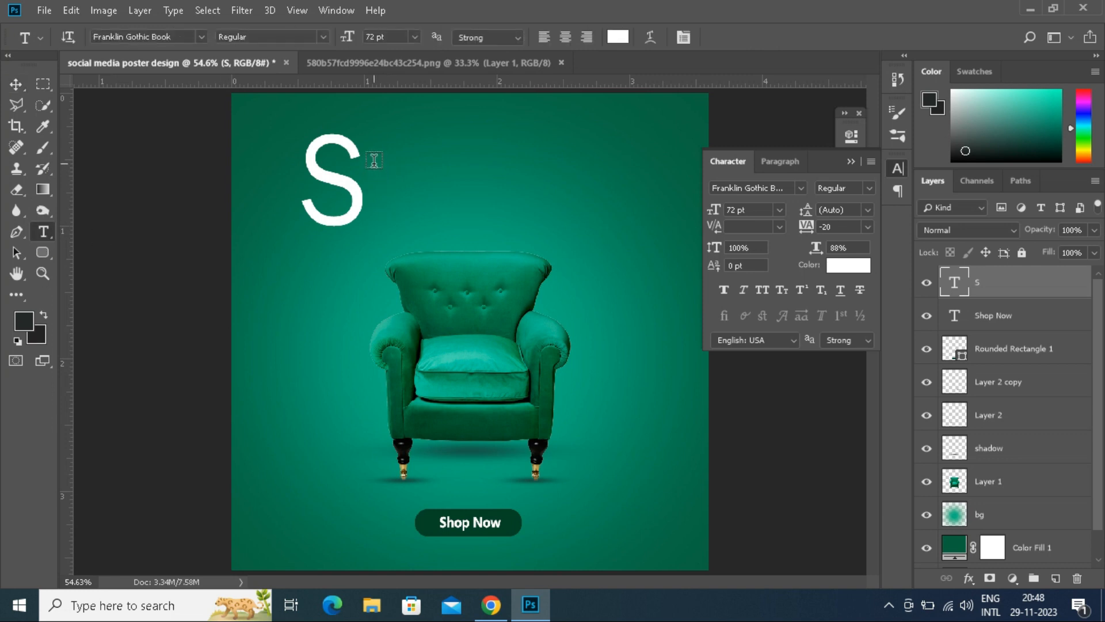
{"action": "left_click", "coordinate": [374, 160]}
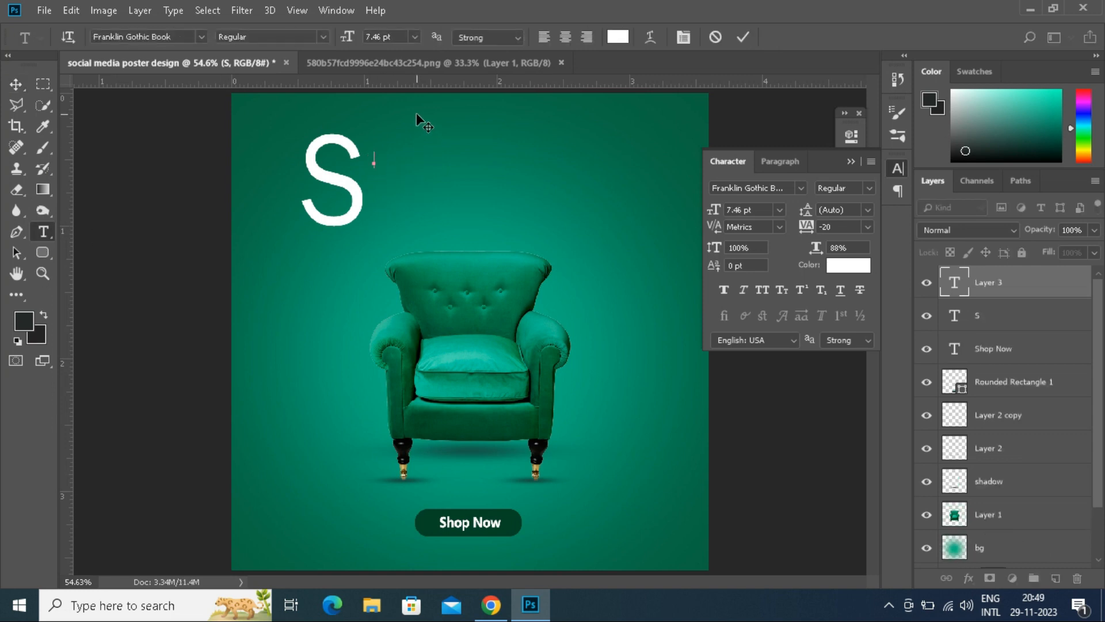
{"action": "type", "text": "UPREAME"}
- Set the "UPREAME" text to 40 pt and move it close against the "S" with their tops aligned
{"action": "double_click", "coordinate": [953, 282]}
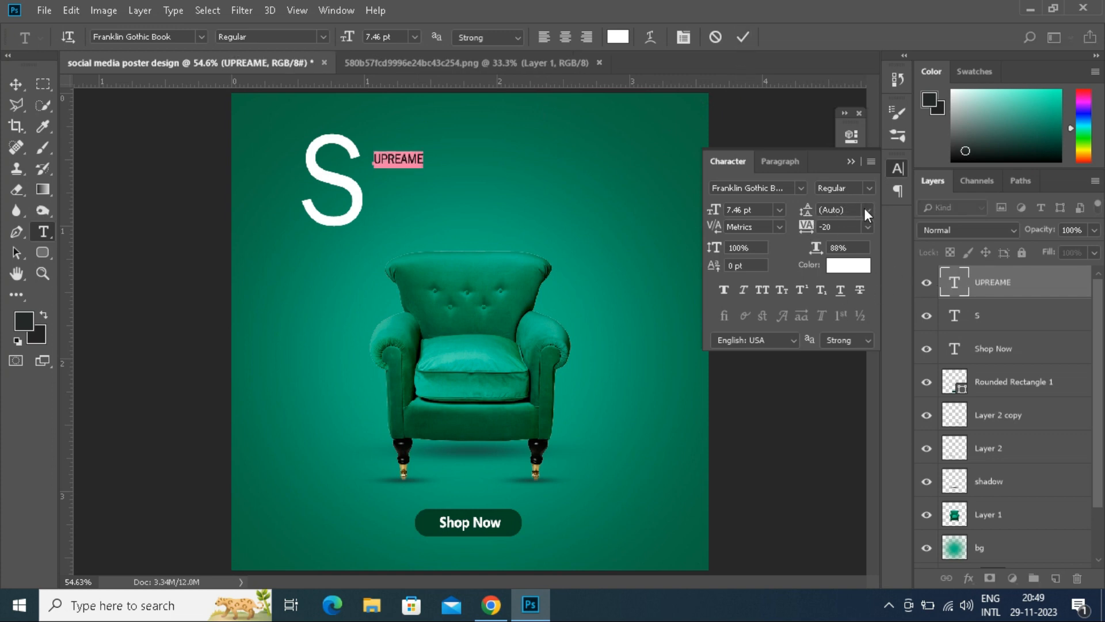
{"action": "left_click", "coordinate": [779, 210]}
{"action": "left_click", "coordinate": [759, 403]}
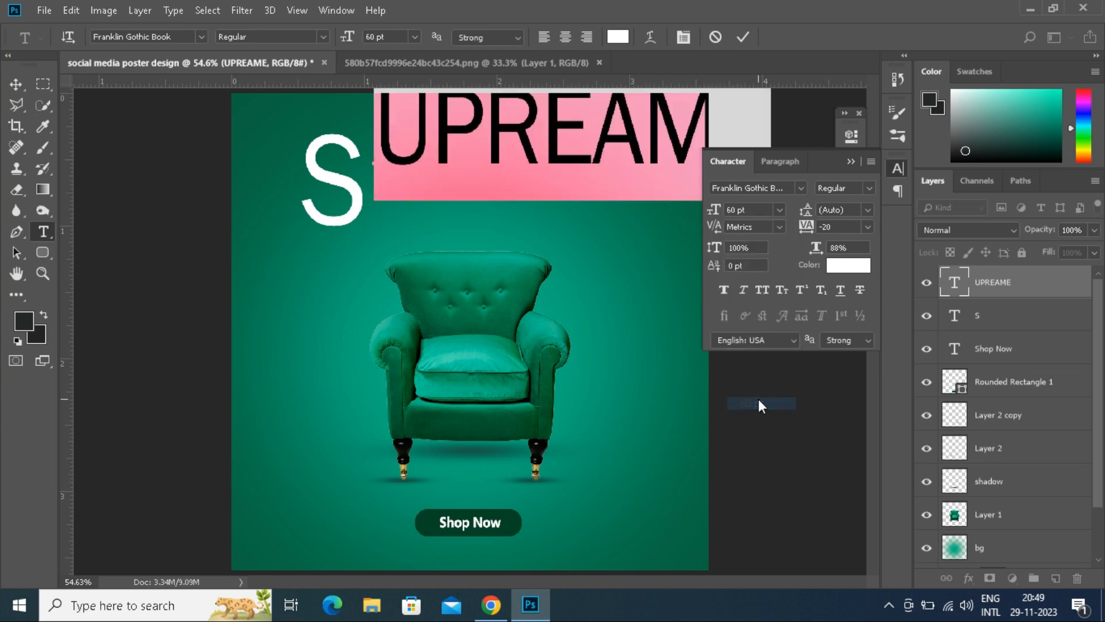
{"action": "left_click", "coordinate": [778, 210]}
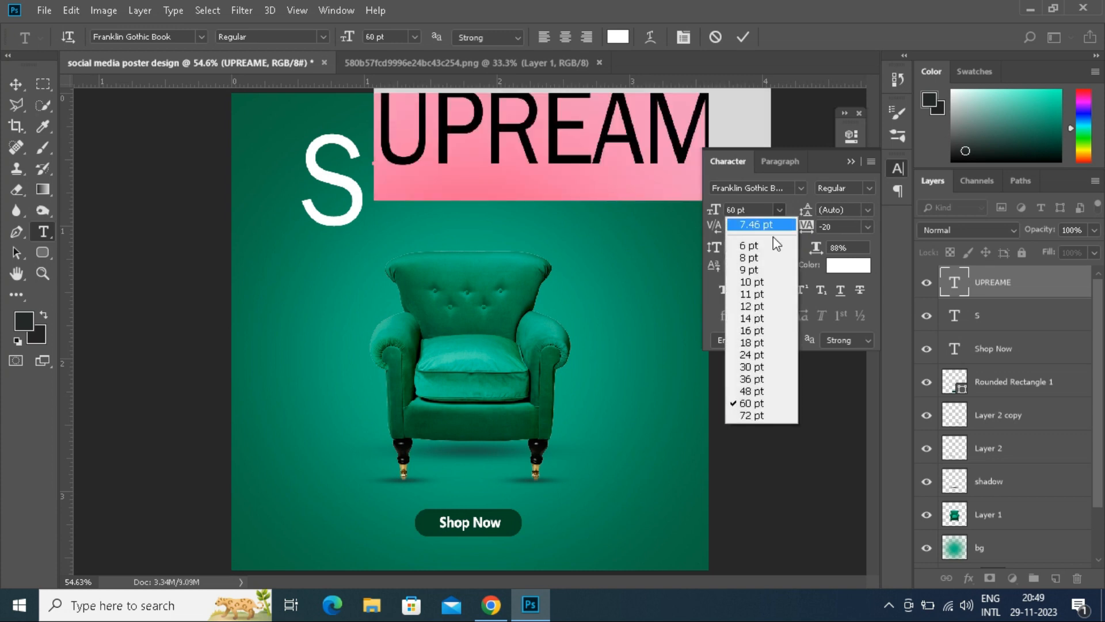
{"action": "left_click", "coordinate": [747, 391]}
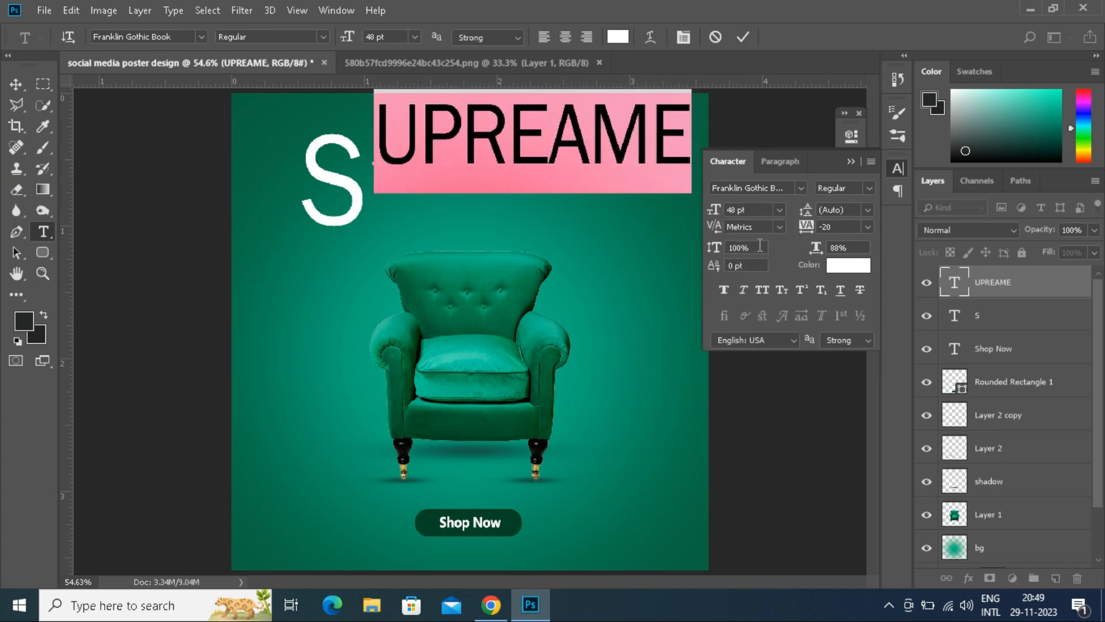
{"action": "left_click", "coordinate": [799, 187]}
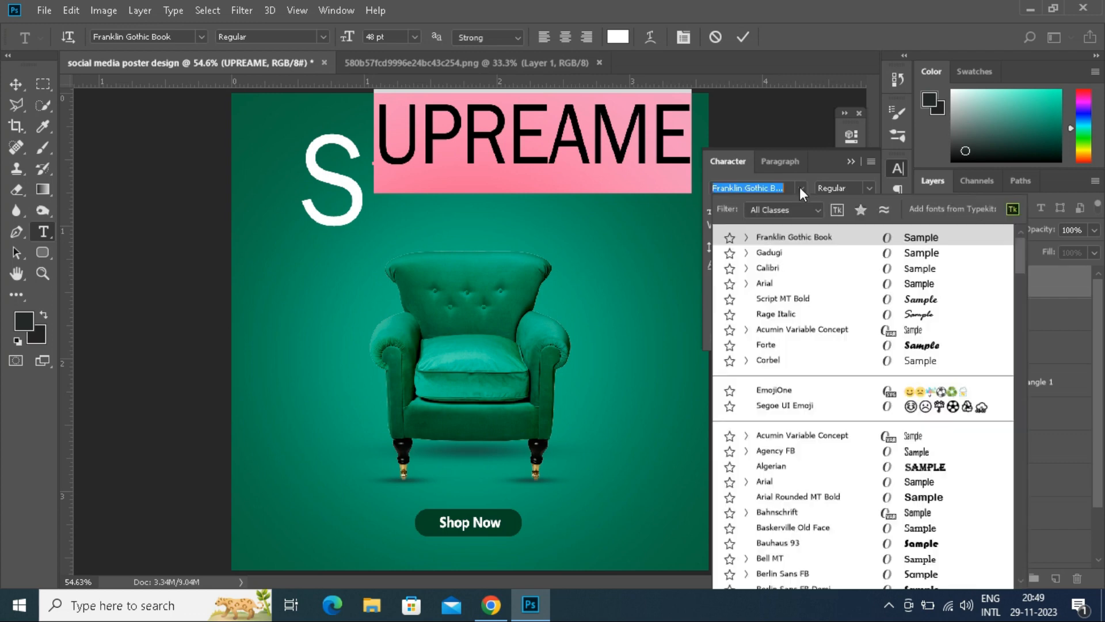
{"action": "left_click", "coordinate": [801, 187]}
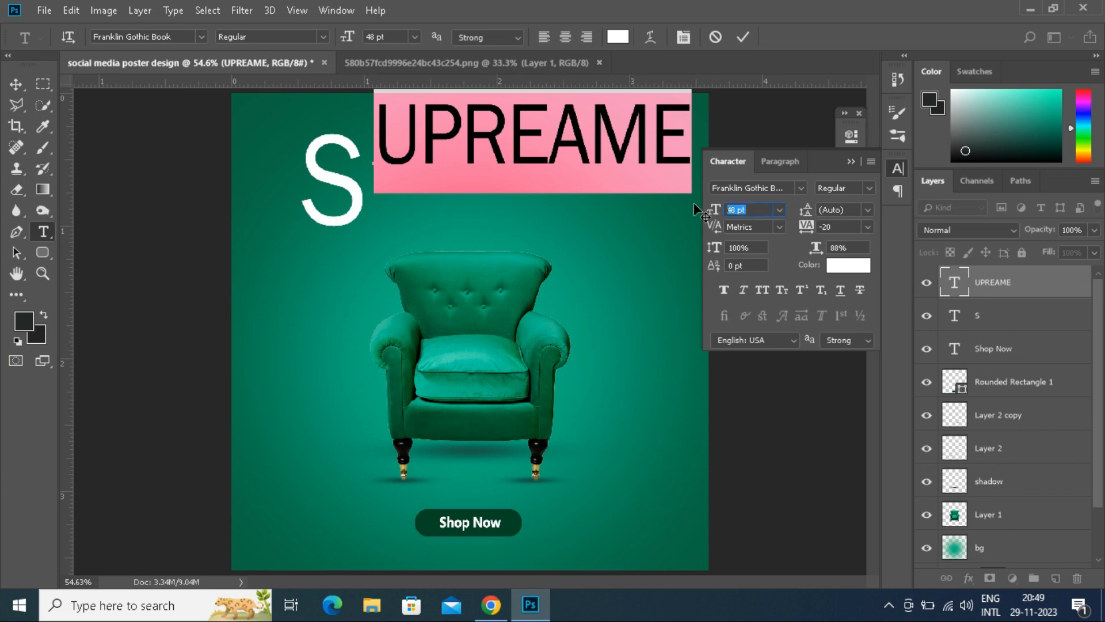
{"action": "type", "text": "40"}
{"action": "key", "text": "Return"}
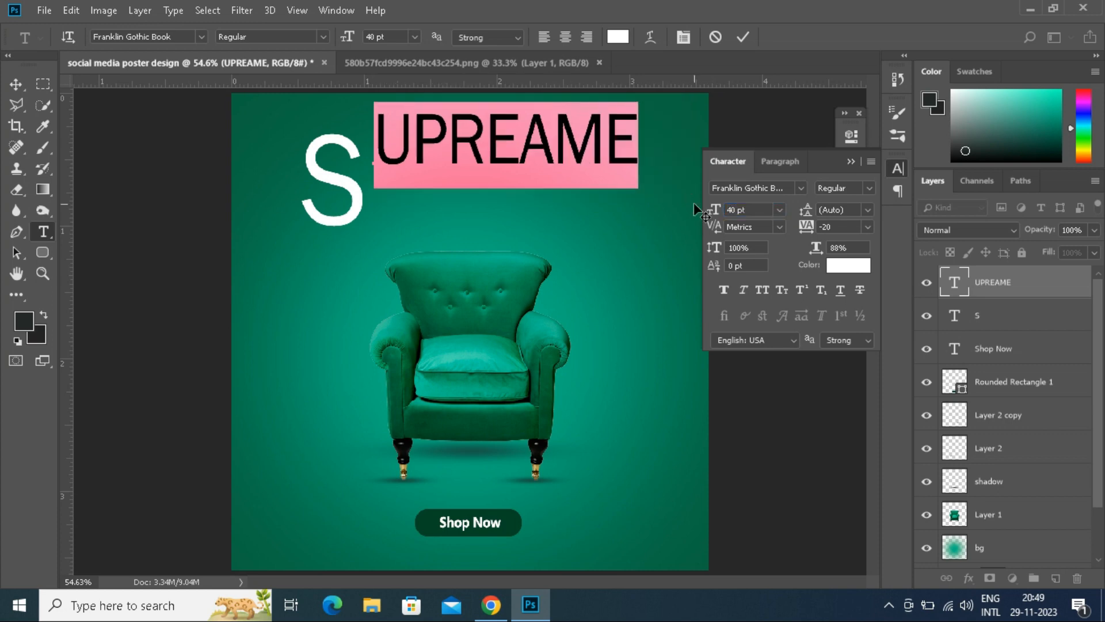
{"action": "left_click", "coordinate": [742, 37]}
{"action": "left_click", "coordinate": [15, 84]}
{"action": "left_click_drag", "start_coordinate": [423, 124], "coordinate": [411, 142]}
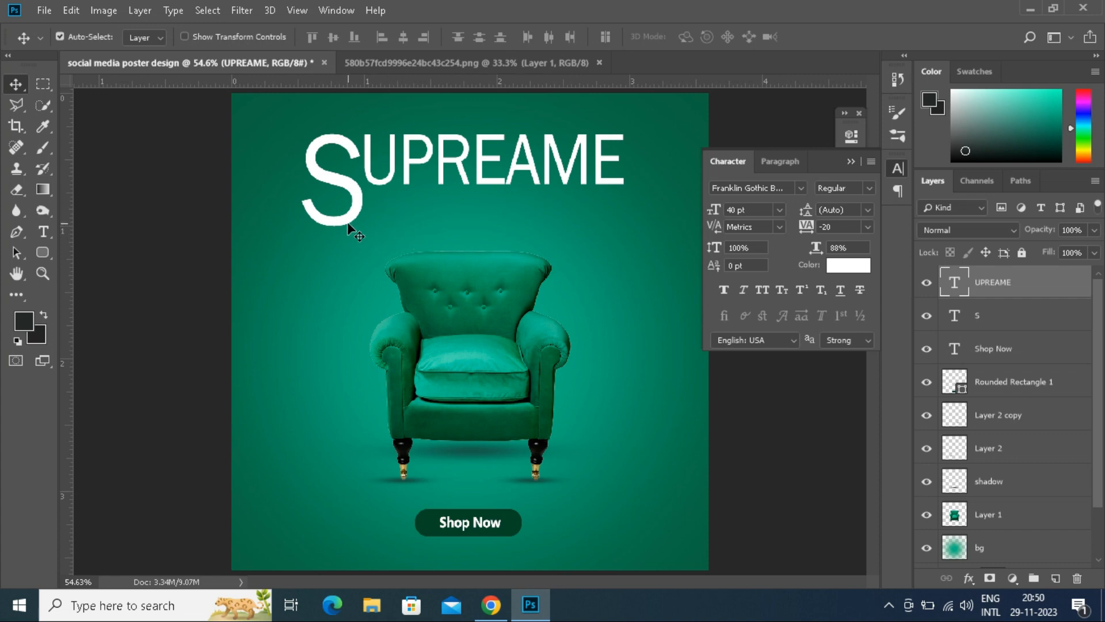
- Add a drop shadow to the "S" layer with a 150° angle and 18 px distance
{"action": "left_click", "coordinate": [347, 151]}
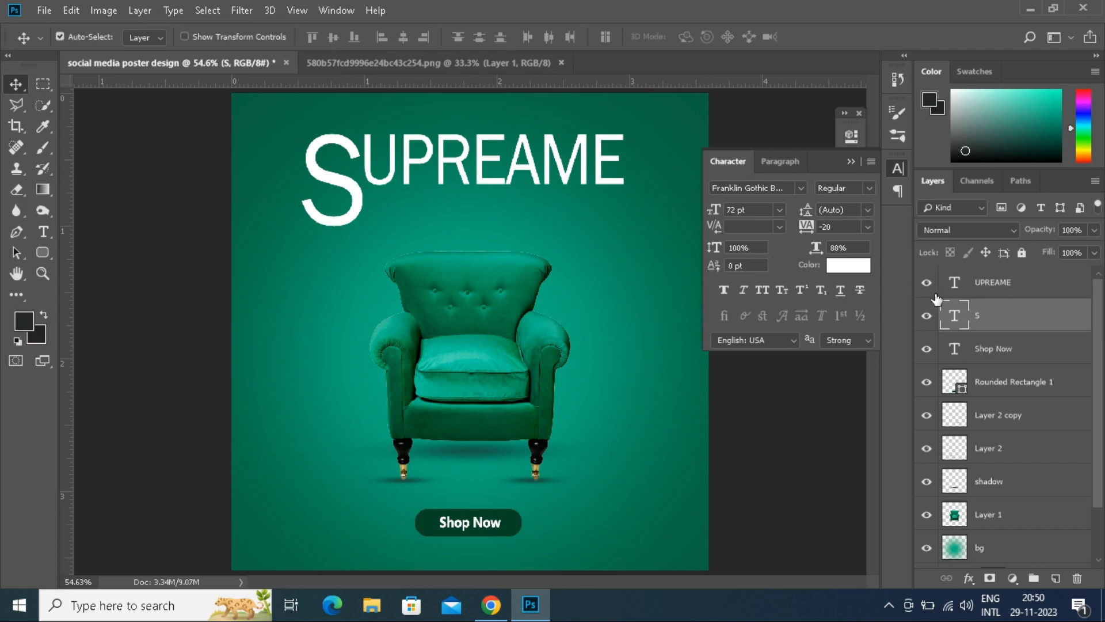
{"action": "double_click", "coordinate": [1031, 321]}
{"action": "left_click", "coordinate": [684, 350]}
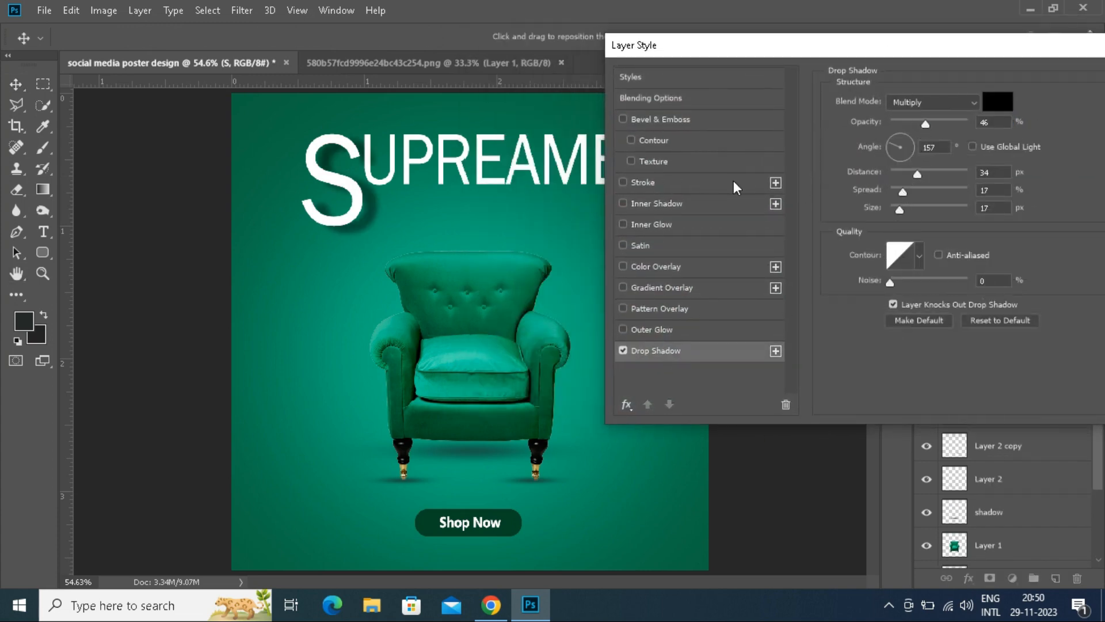
{"action": "left_click_drag", "start_coordinate": [378, 213], "coordinate": [369, 213]}
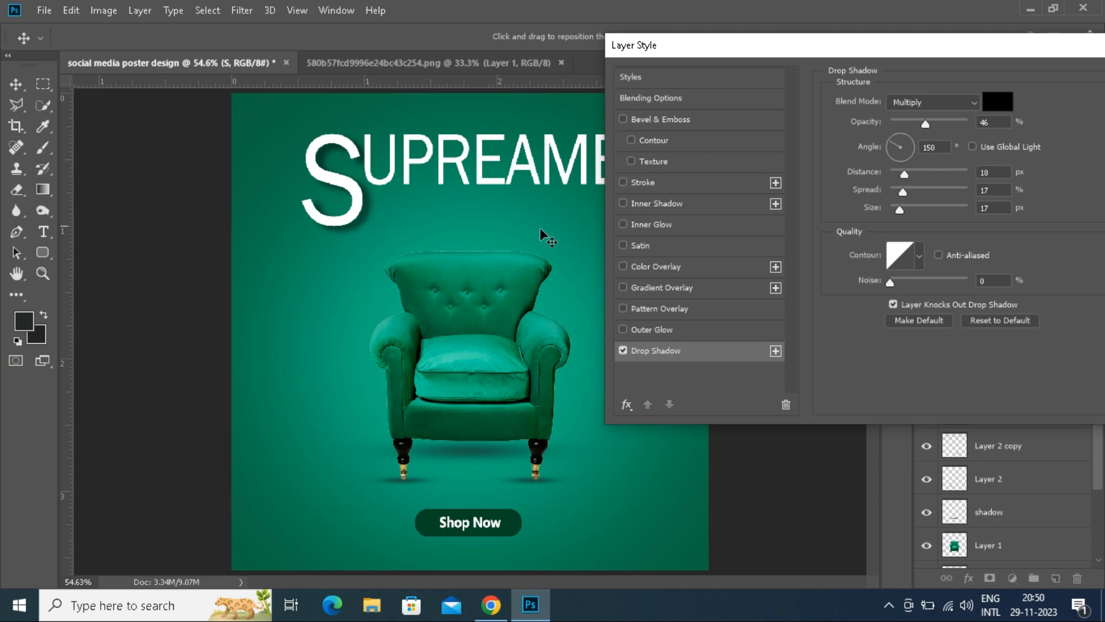
{"action": "left_click_drag", "start_coordinate": [930, 51], "coordinate": [838, 25]}
{"action": "left_click", "coordinate": [1076, 68]}
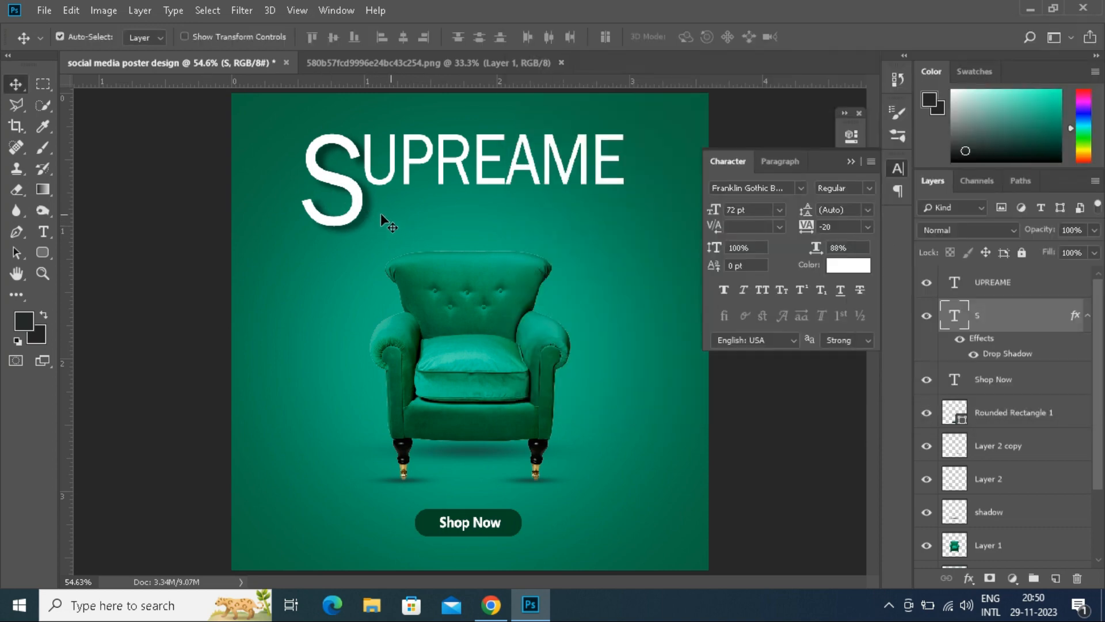
- Add a separate text layer reading "SITTINGS" beneath the "UPREAME" text, right of the lower part of the "S"
{"action": "left_click", "coordinate": [41, 230]}
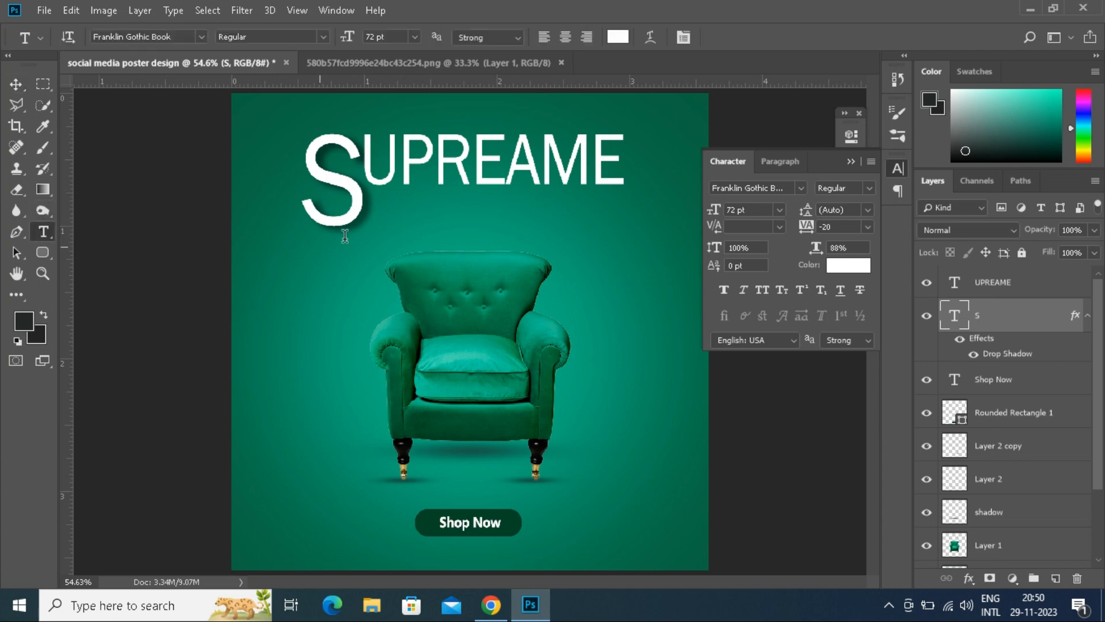
{"action": "left_click", "coordinate": [384, 208]}
{"action": "type", "text": "sm"}
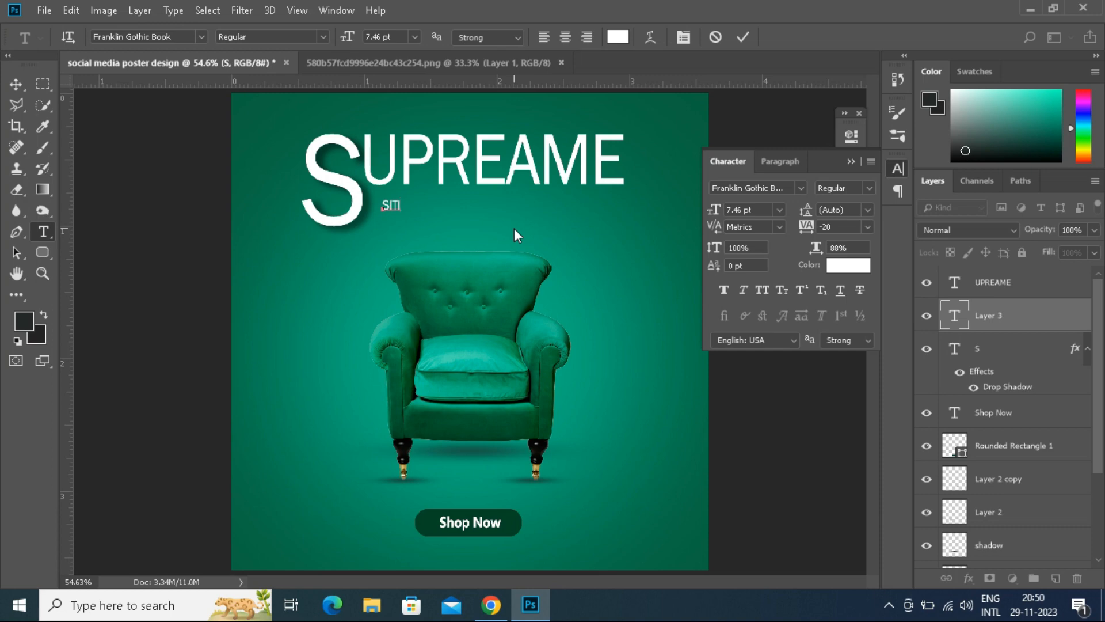
{"action": "type", "text": "TINGS"}
- Set the font size of the whole "SITTINGS" text to 24 pt
{"action": "left_click", "coordinate": [779, 209]}
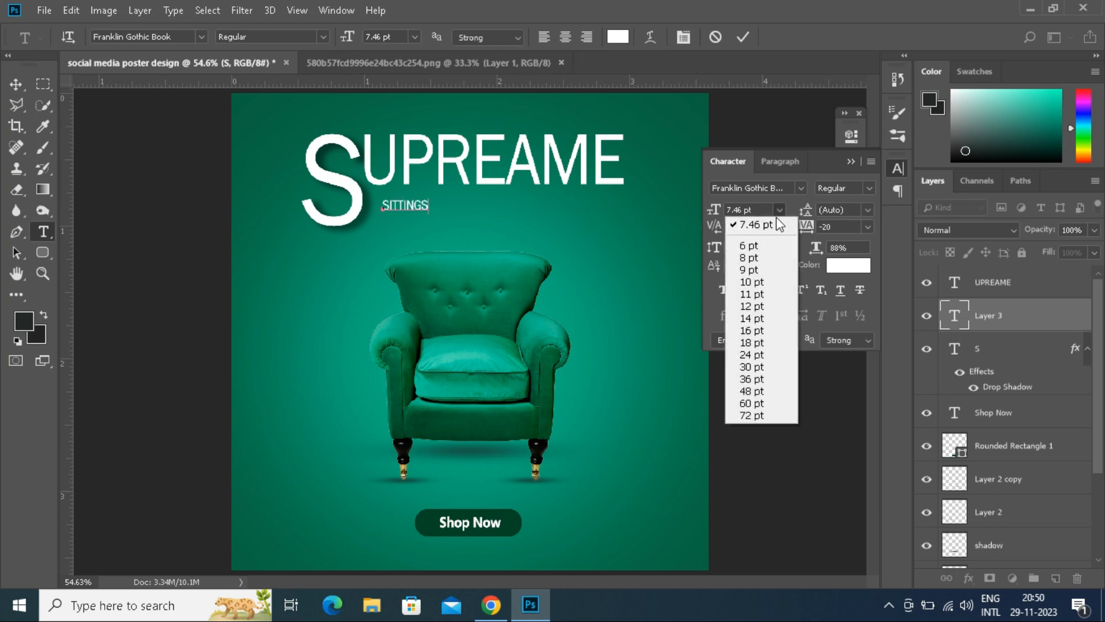
{"action": "left_click", "coordinate": [750, 355]}
{"action": "left_click", "coordinate": [954, 282]}
{"action": "double_click", "coordinate": [954, 315]}
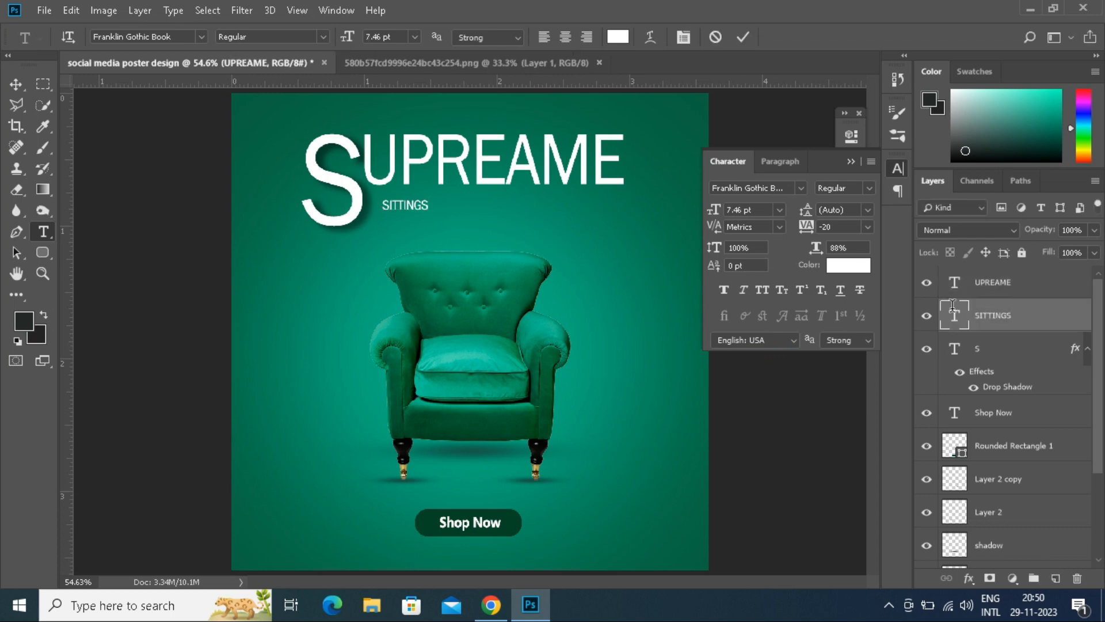
{"action": "left_click", "coordinate": [779, 209]}
{"action": "left_click", "coordinate": [755, 356]}
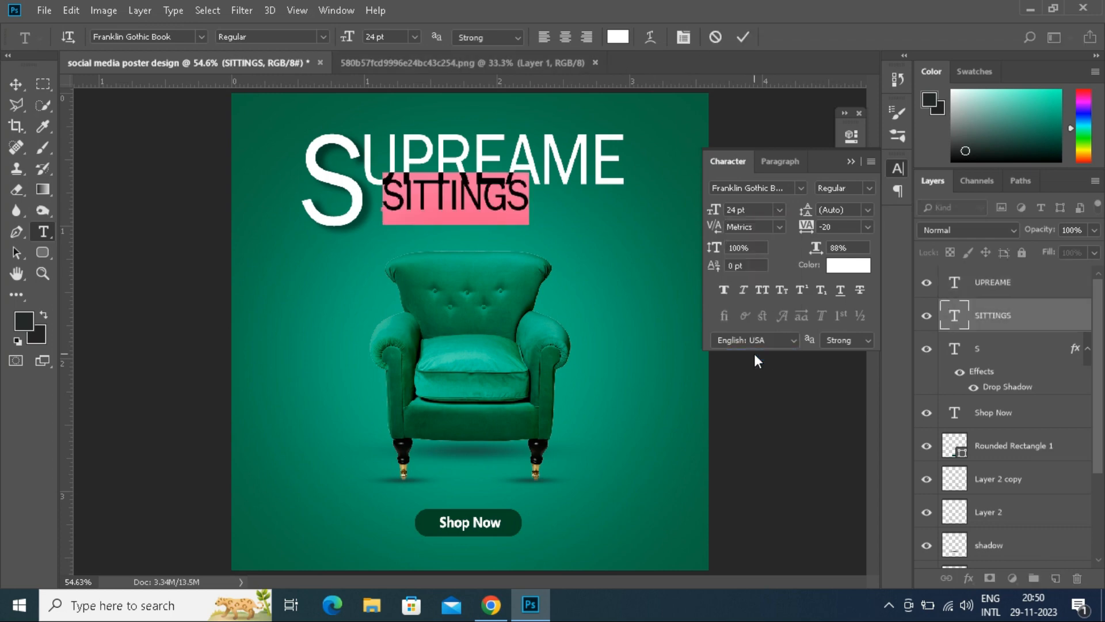
{"action": "left_click", "coordinate": [743, 36]}
{"action": "key", "text": "v"}
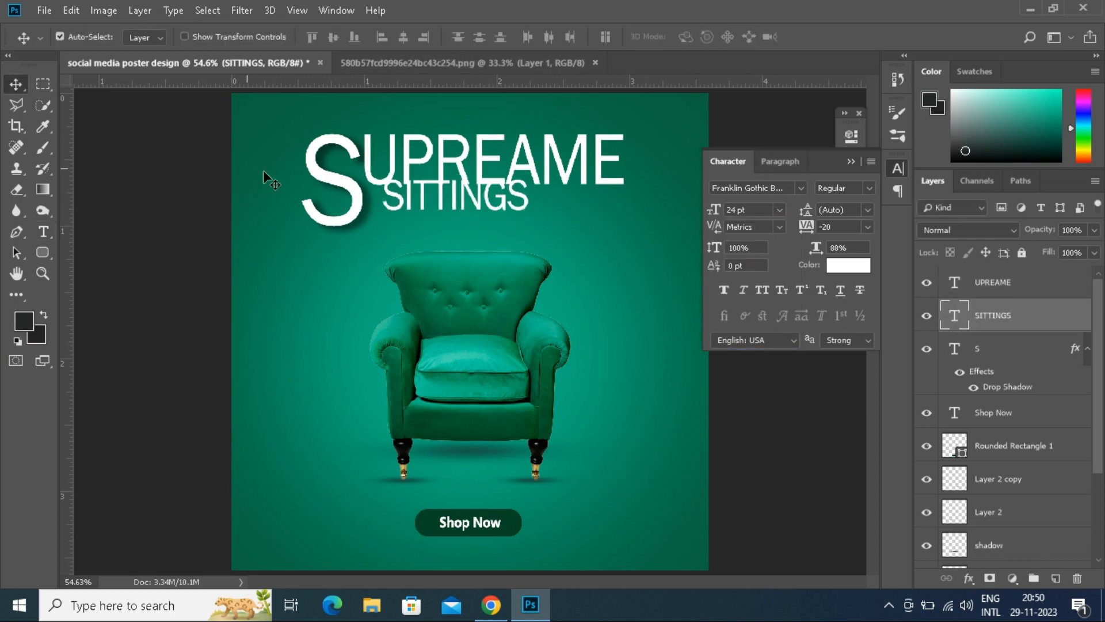
- Move the "SITTINGS" and "UPREAME" texts so their left edges line up just beside the "S", with "SITTINGS" directly beneath
{"action": "left_click_drag", "start_coordinate": [427, 199], "coordinate": [414, 211]}
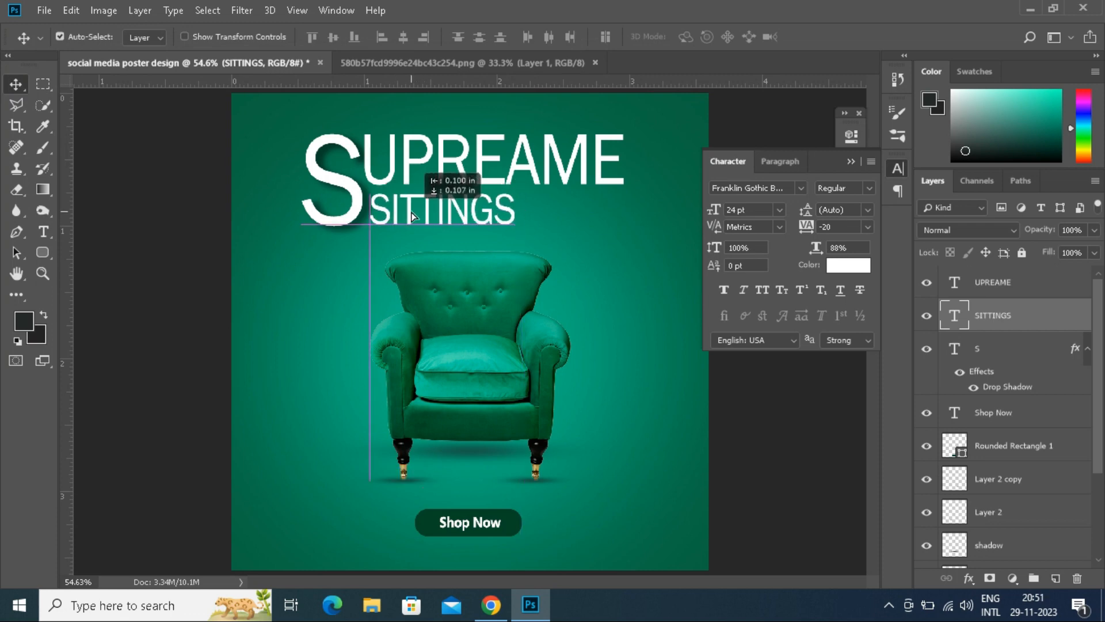
{"action": "left_click", "coordinate": [400, 167]}
{"action": "key", "text": "Right"}
{"action": "key", "text": "Right"}
{"action": "key", "text": "Right"}
{"action": "key", "text": "Right"}
{"action": "key", "text": "Right"}
{"action": "key", "text": "Right"}
{"action": "key", "text": "Right"}
{"action": "key", "text": "Right"}
{"action": "key", "text": "Right"}
{"action": "key", "text": "Right"}
{"action": "key", "text": "Right"}
{"action": "key", "text": "Right"}
{"action": "key", "text": "Right"}
{"action": "key", "text": "Right"}
{"action": "key", "text": "Right"}
{"action": "key", "text": "Right"}
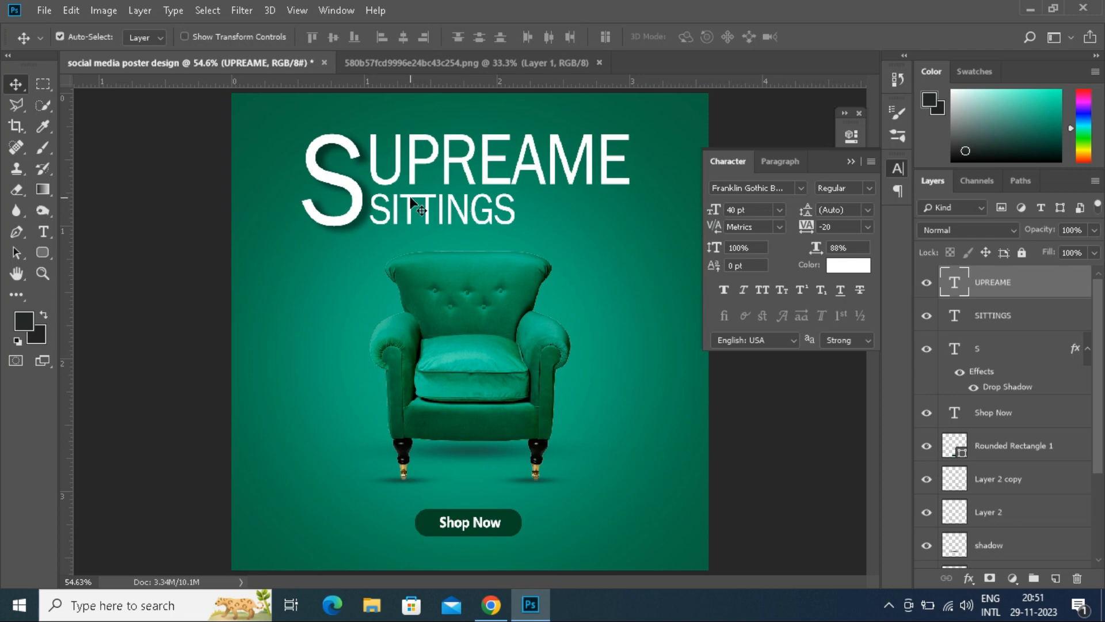
{"action": "left_click_drag", "start_coordinate": [411, 198], "coordinate": [413, 196]}
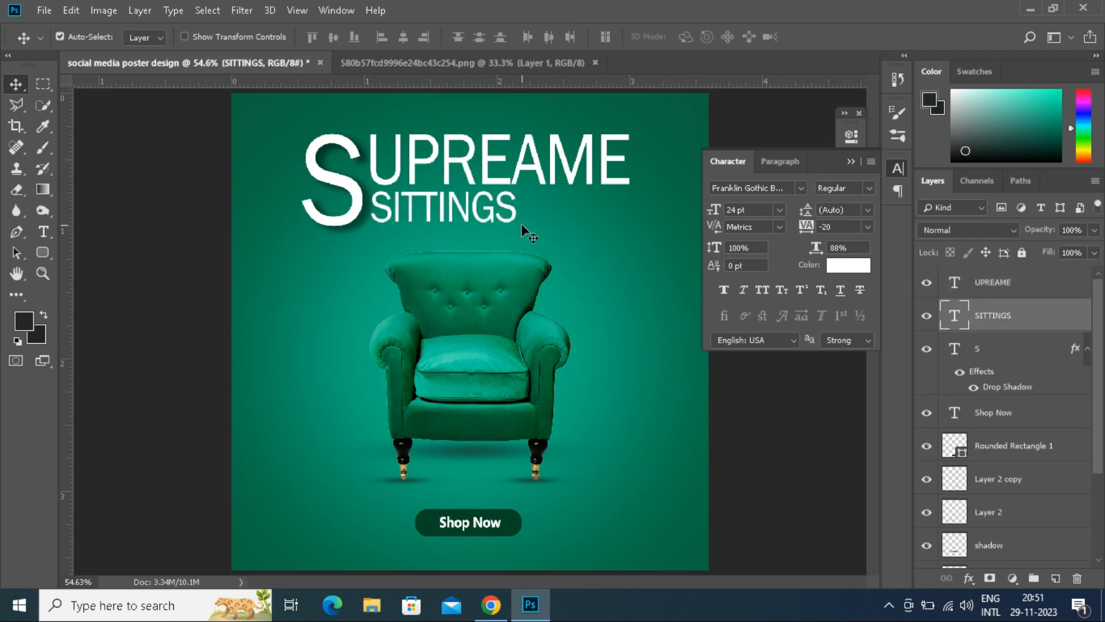
- Duplicate the "SITTINGS" text to its right, change the copy to "SOFA", and align its right end with "UPREAME"
{"action": "left_click_drag", "start_coordinate": [514, 213], "coordinate": [663, 214]}
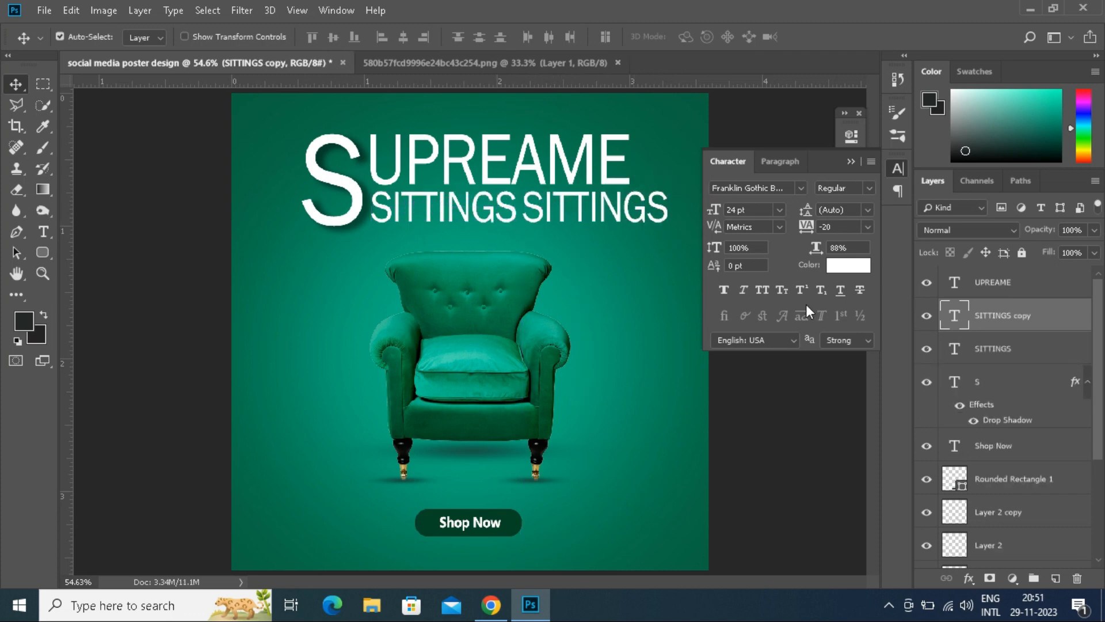
{"action": "double_click", "coordinate": [953, 316]}
{"action": "type", "text": "SOFS"}
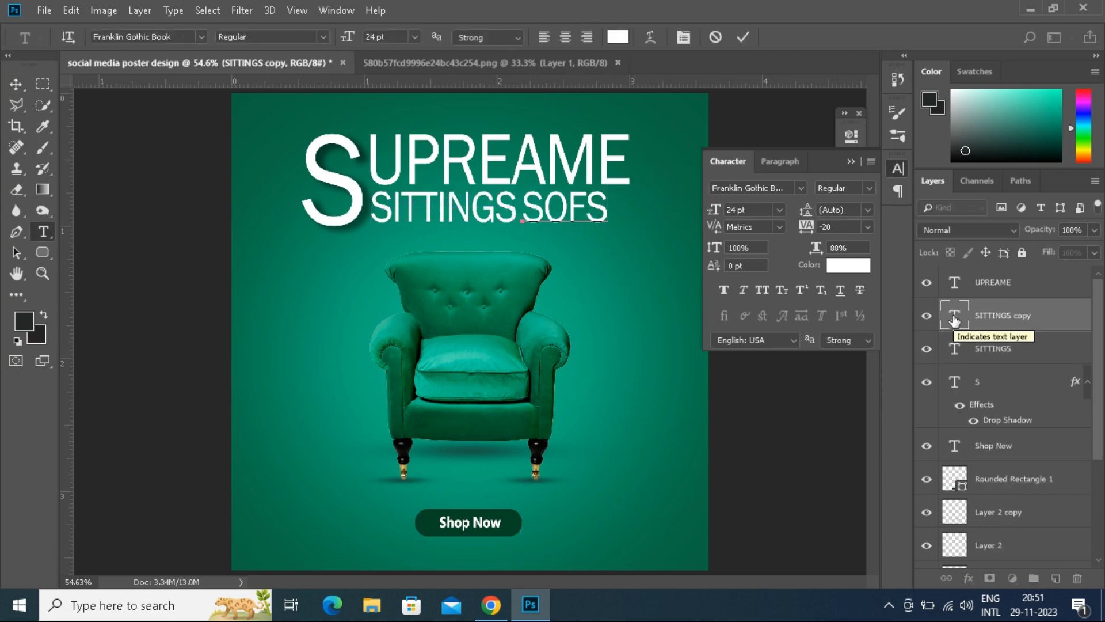
{"action": "key", "text": "BackSpace"}
{"action": "type", "text": "A"}
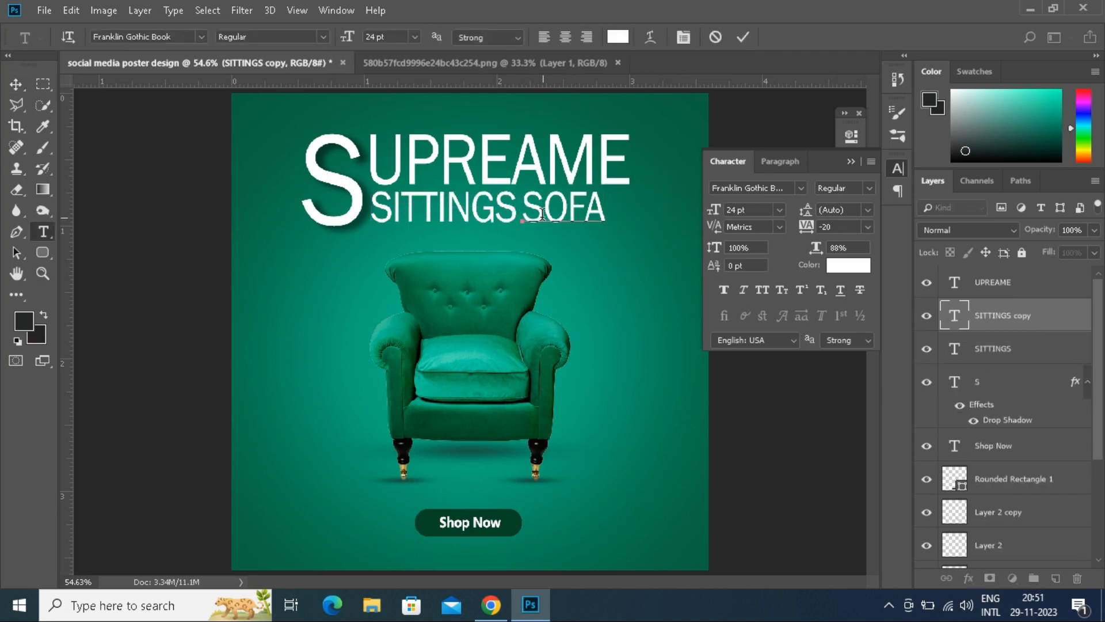
{"action": "left_click", "coordinate": [743, 36]}
{"action": "key", "text": "v"}
{"action": "left_click_drag", "start_coordinate": [584, 205], "coordinate": [612, 206]}
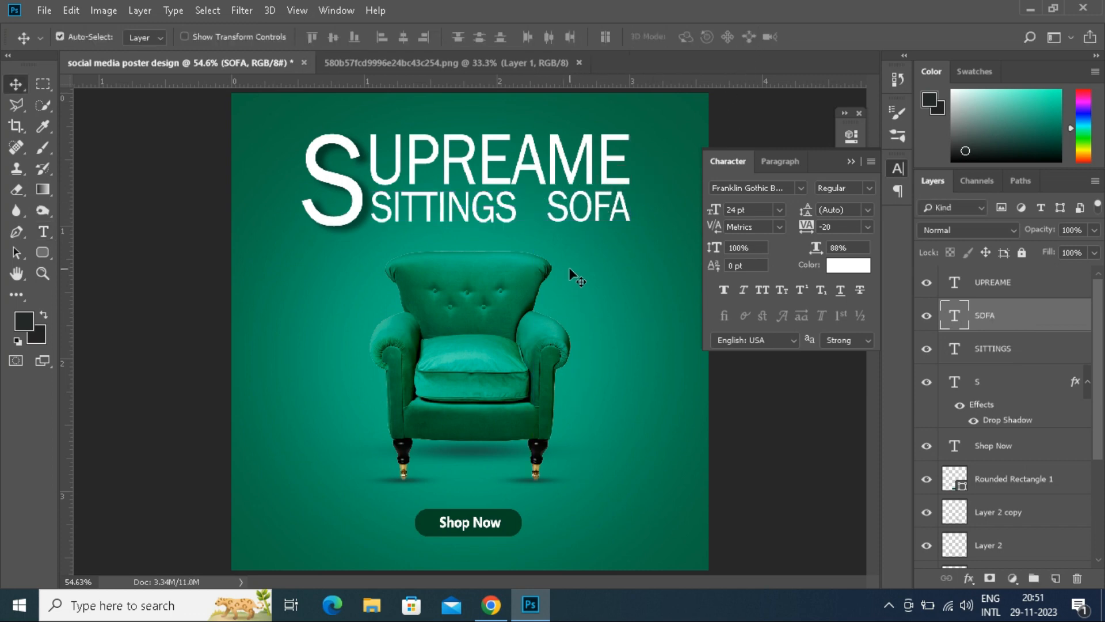
- Set the letter tracking of the "SITTINGS" text to 40
{"action": "left_click", "coordinate": [515, 214]}
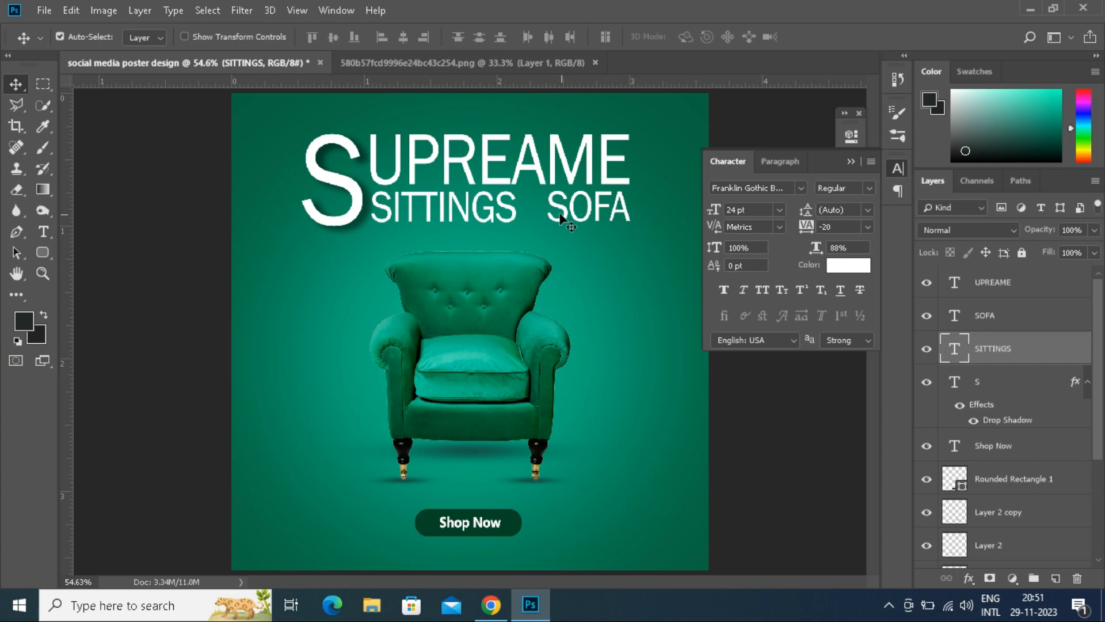
{"action": "double_click", "coordinate": [955, 348]}
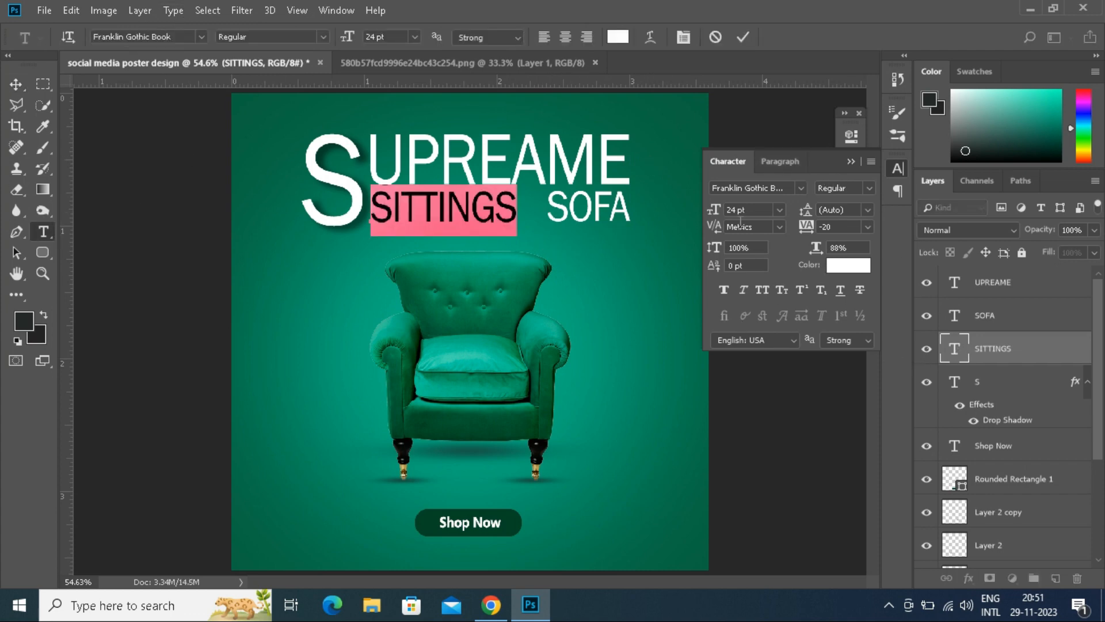
{"action": "left_click_drag", "start_coordinate": [806, 233], "coordinate": [810, 232]}
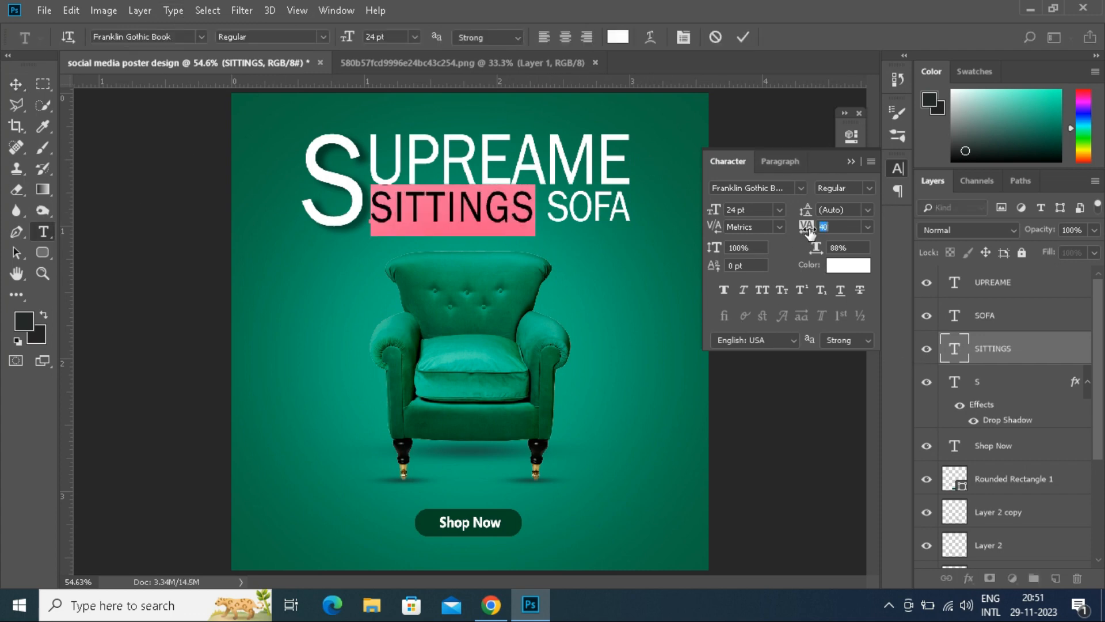
{"action": "key", "text": "ctrl+Return"}
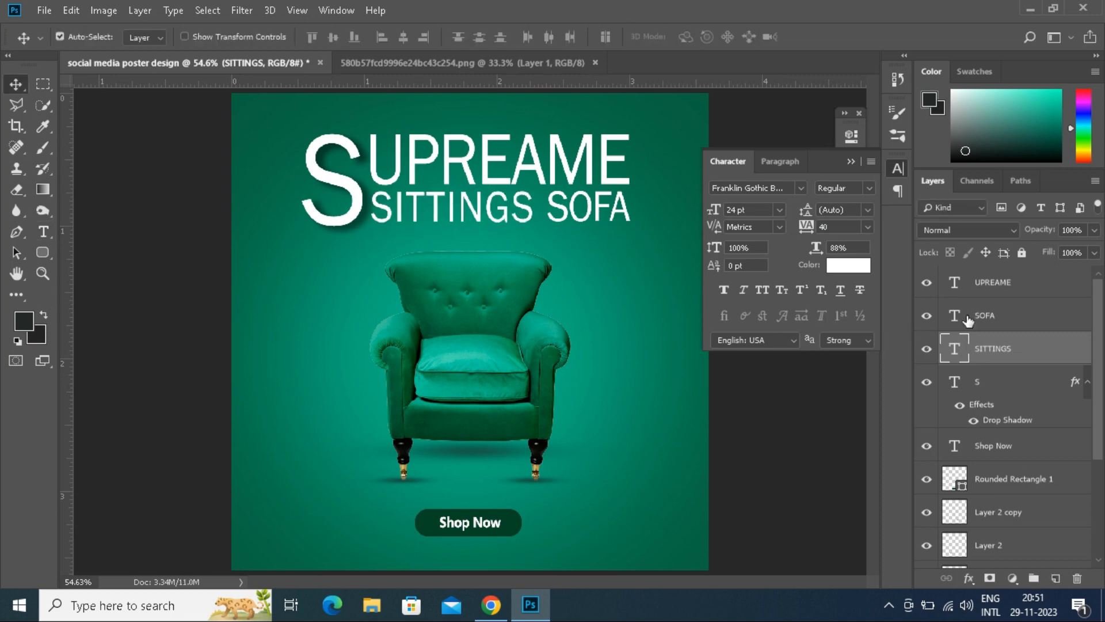
- Widen the "SOFA" text to a 95% horizontal scale, fitting it between "SITTINGS" and the right end of "UPREAME"
{"action": "double_click", "coordinate": [954, 315]}
{"action": "left_click_drag", "start_coordinate": [812, 249], "coordinate": [817, 248]}
{"action": "key", "text": "ctrl+Return"}
{"action": "key", "text": "v"}
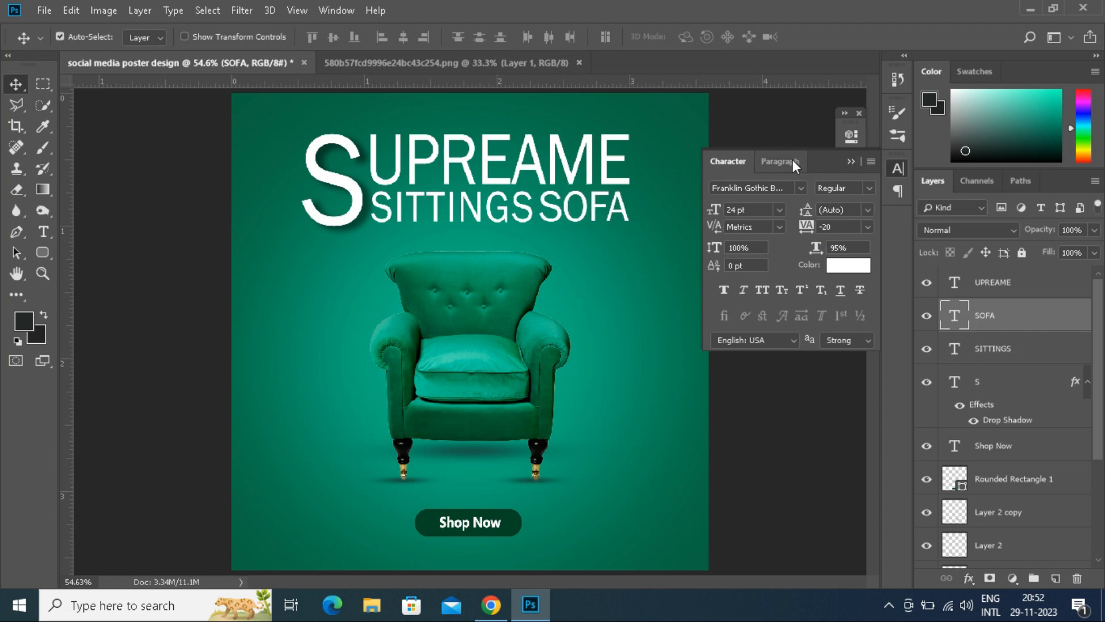
- Recolor the "SITTINGS" text near-black (#050606) by sampling the armchair's dark front leg
{"action": "left_click", "coordinate": [954, 349]}
{"action": "double_click", "coordinate": [954, 348]}
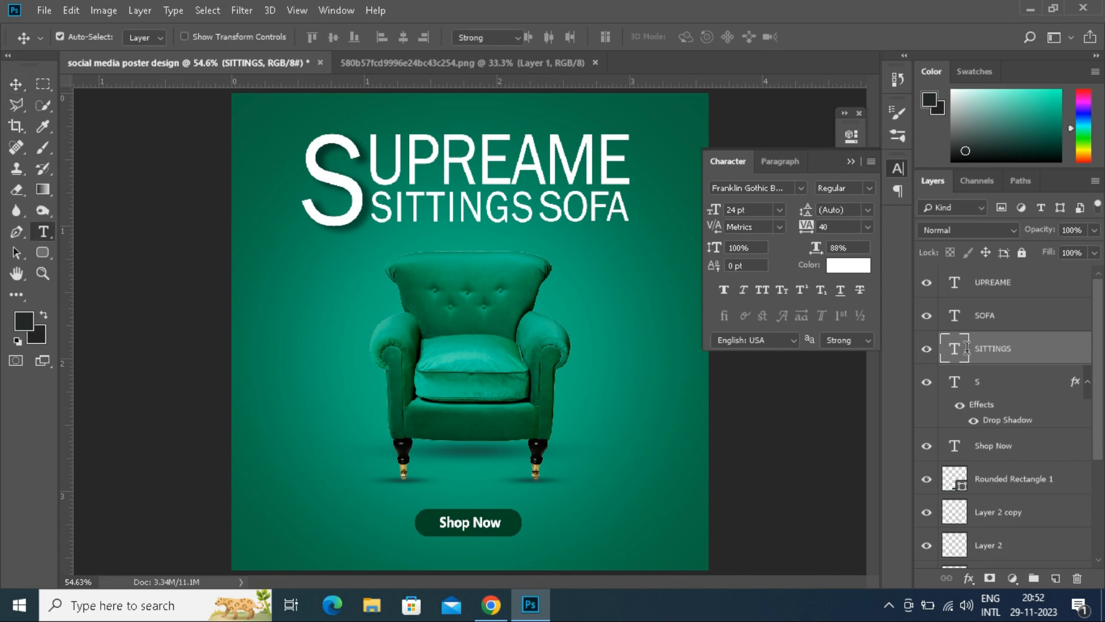
{"action": "left_click", "coordinate": [617, 36]}
{"action": "left_click", "coordinate": [544, 440]}
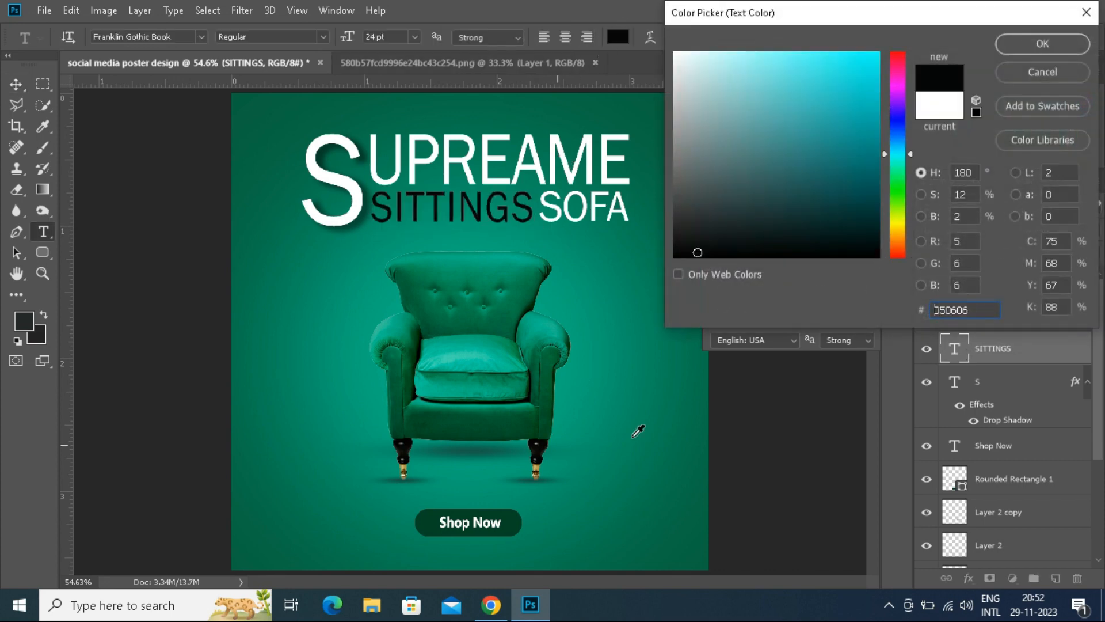
{"action": "left_click", "coordinate": [1006, 43]}
- Preview other fonts for the "SITTINGS" text, keep Franklin Gothic Book Regular, and commit the text edit
{"action": "left_click", "coordinate": [799, 188]}
{"action": "left_click", "coordinate": [747, 237]}
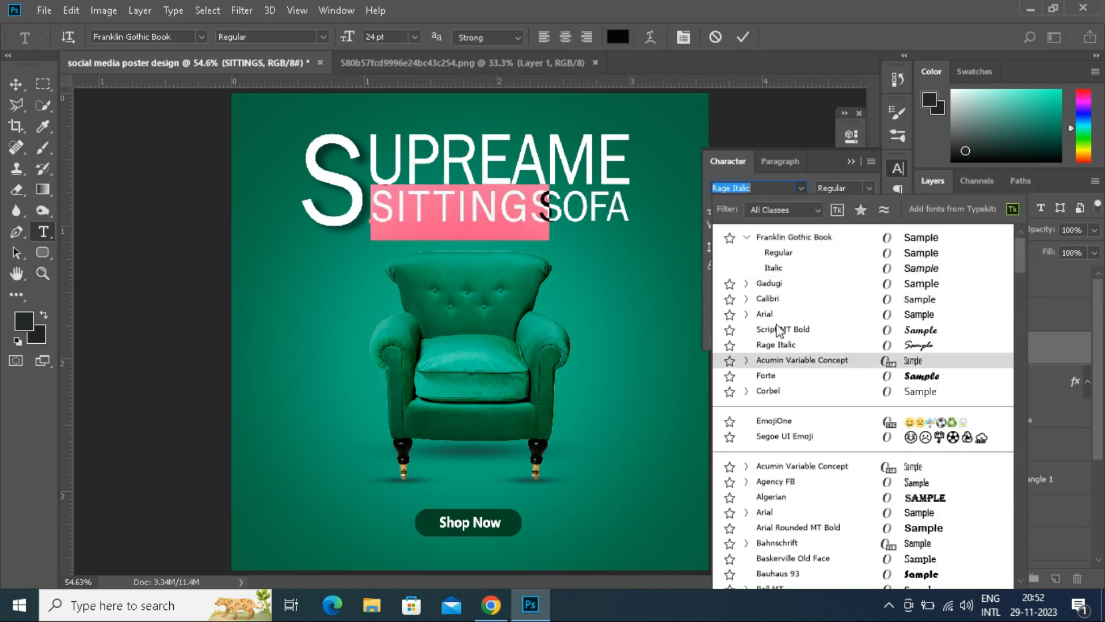
{"action": "left_click", "coordinate": [778, 253]}
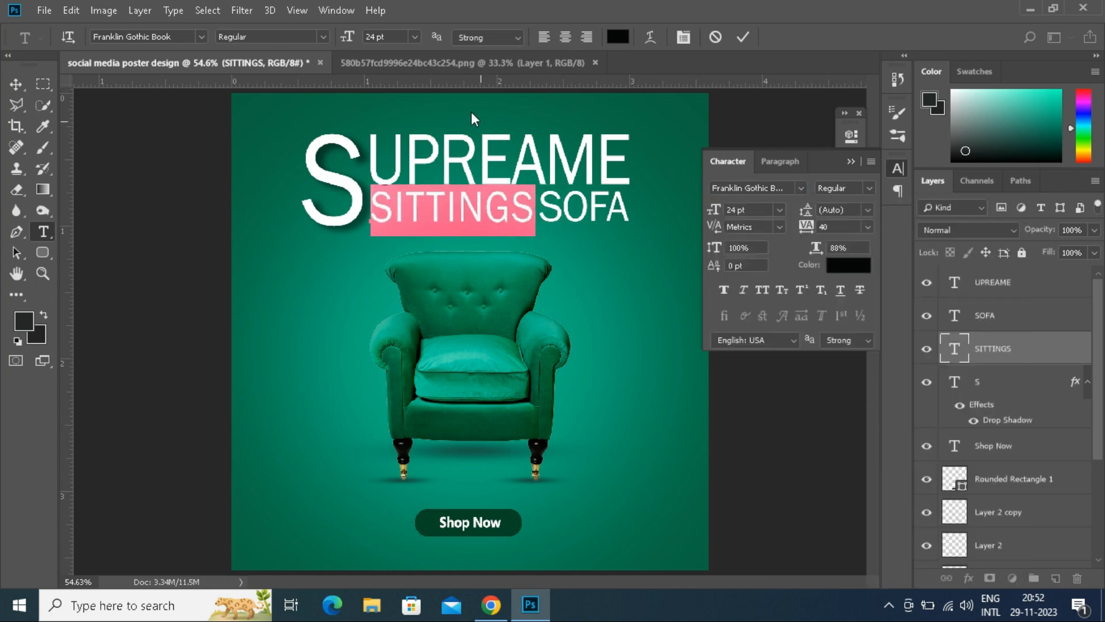
{"action": "left_click", "coordinate": [517, 38]}
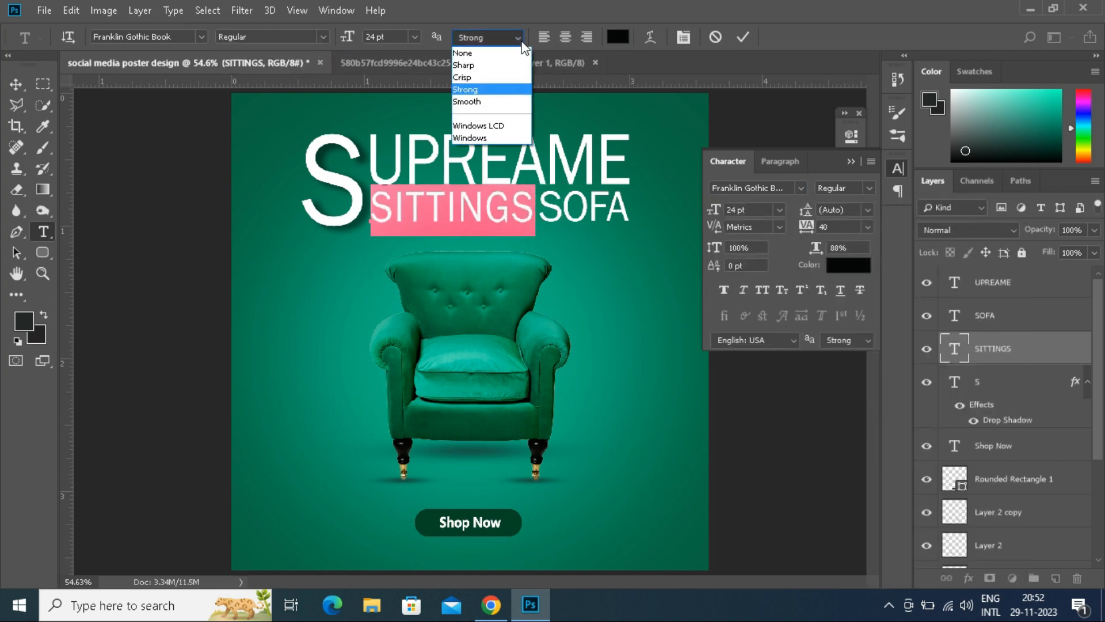
{"action": "left_click", "coordinate": [522, 41]}
{"action": "left_click", "coordinate": [744, 39]}
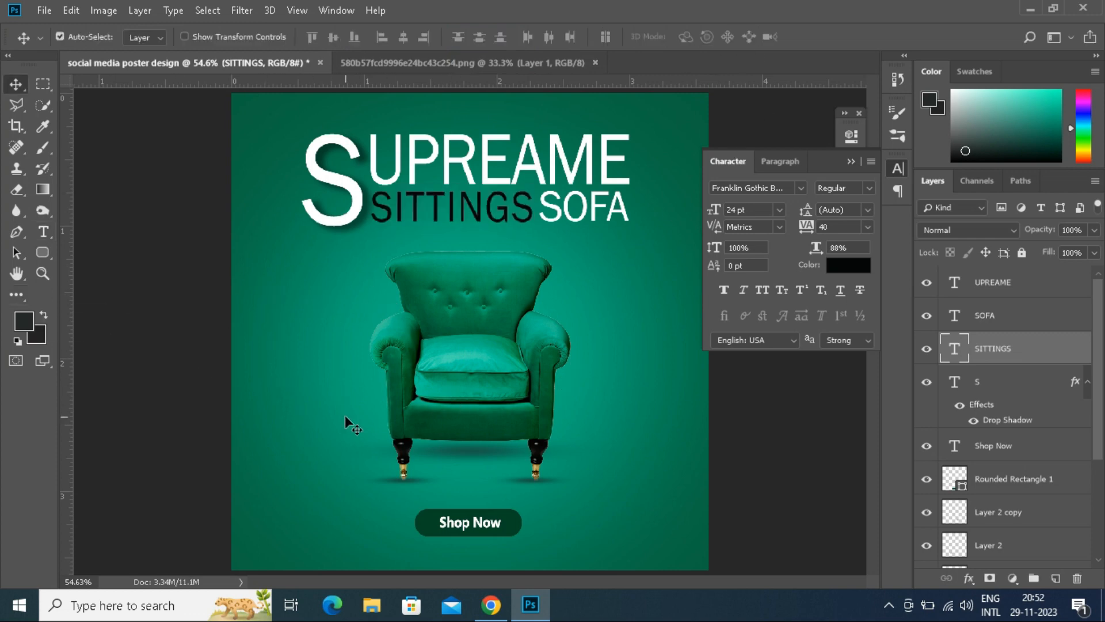
{"action": "left_click", "coordinate": [850, 162]}
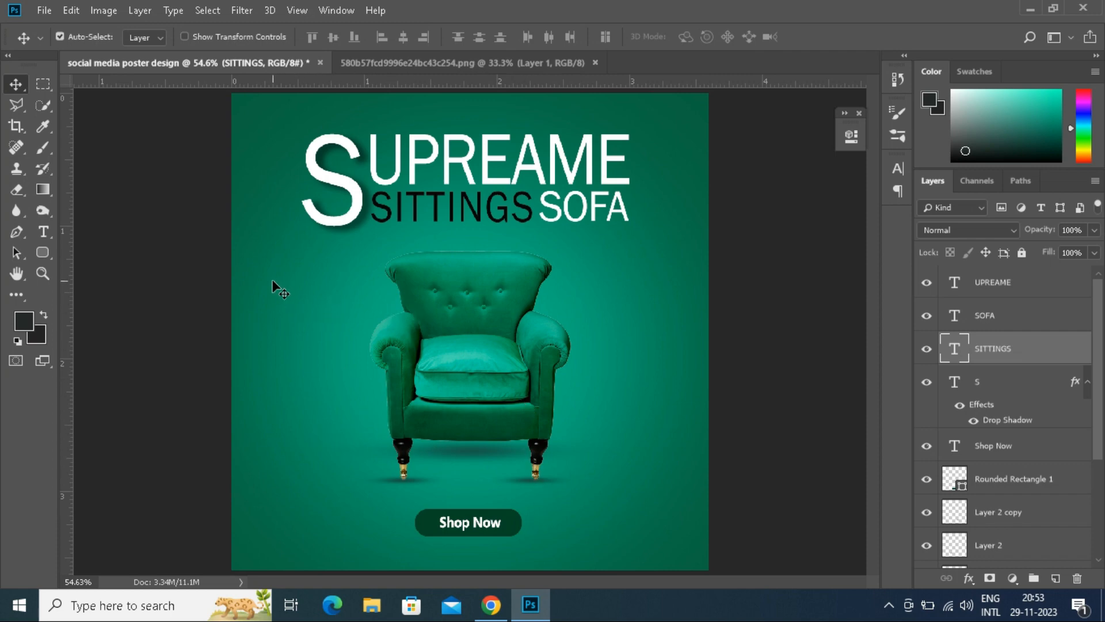
- Draw a pointed, notched Pen shape about 95 by 176 px in the empty area left of the armchair
{"action": "left_click", "coordinate": [16, 232]}
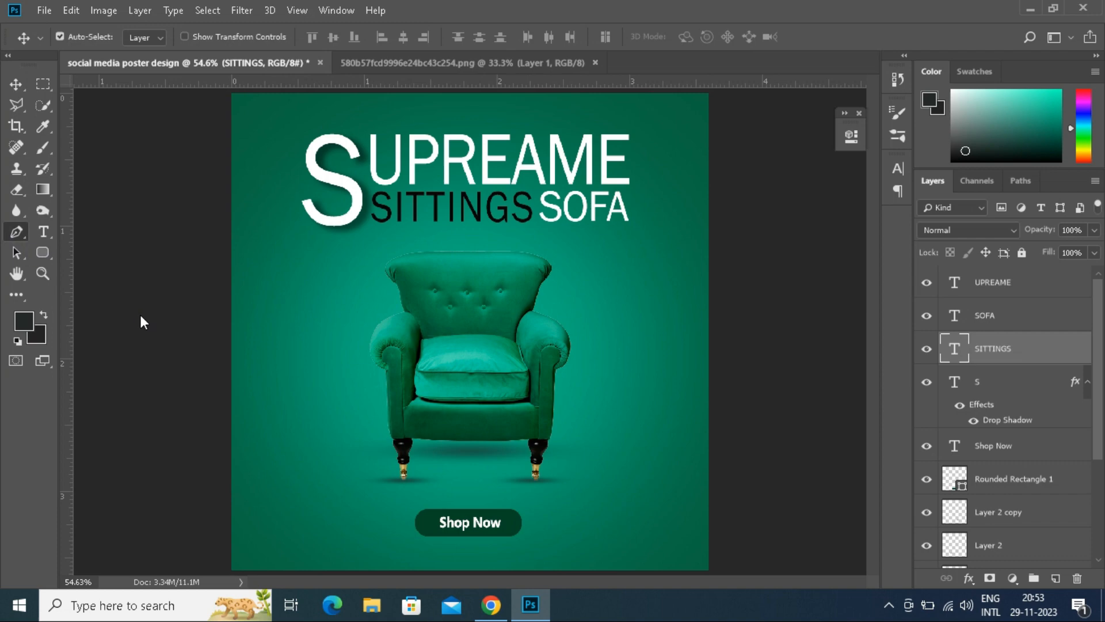
{"action": "left_click", "coordinate": [289, 284]}
{"action": "left_click", "coordinate": [320, 291]}
{"action": "left_click", "coordinate": [324, 262]}
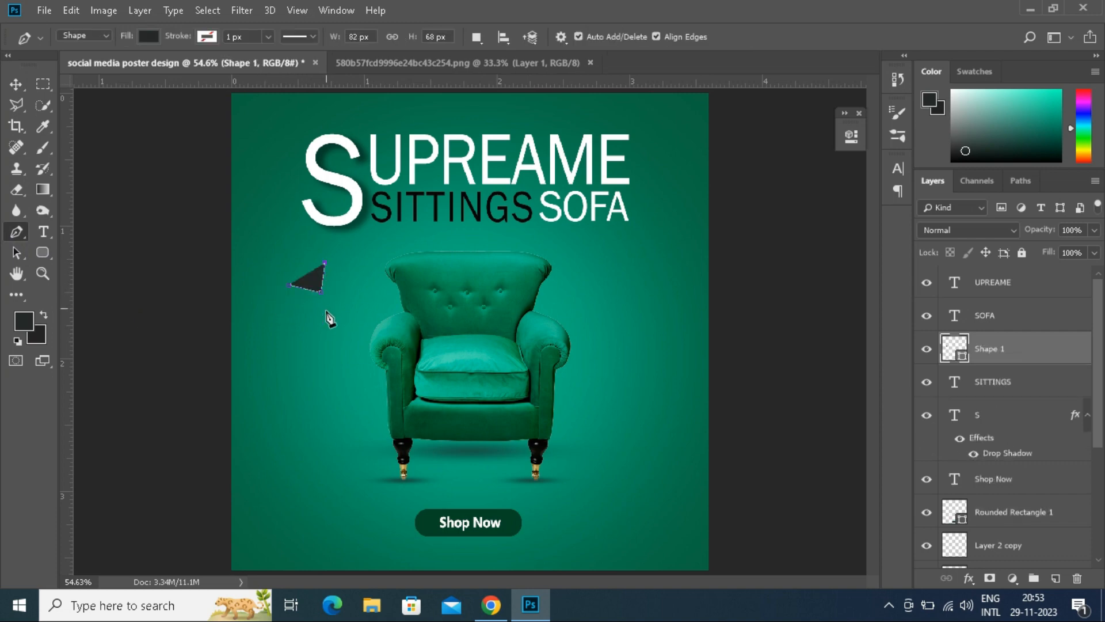
{"action": "left_click", "coordinate": [330, 340]}
{"action": "left_click", "coordinate": [339, 359]}
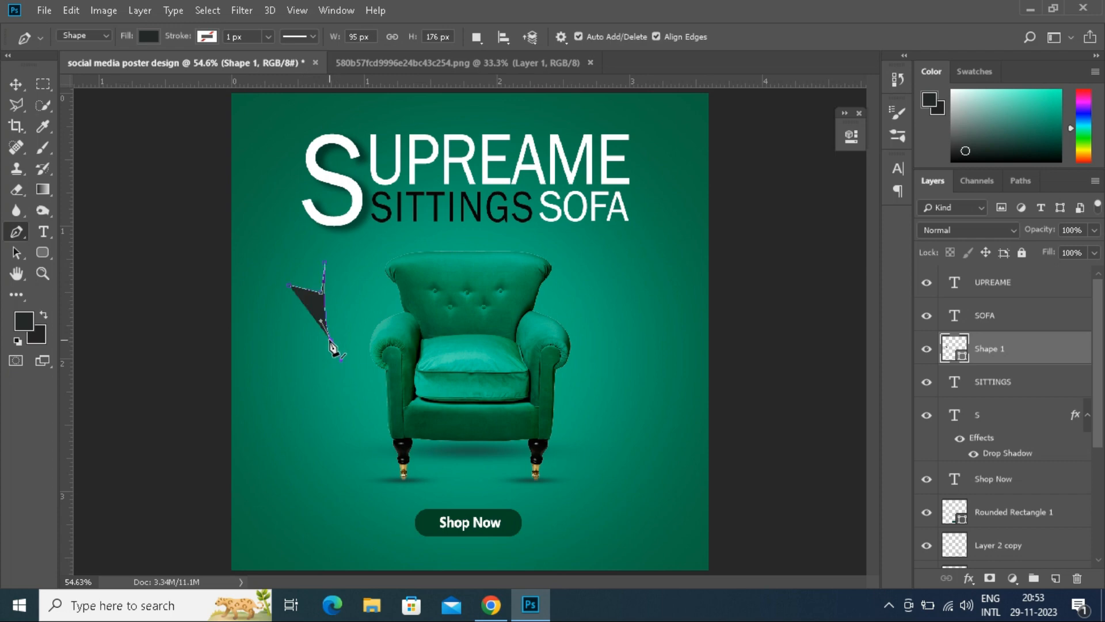
{"action": "key", "text": "ctrl+z"}
- Set the foreground color and the pen shape's fill to white
{"action": "scroll", "coordinate": [334, 360], "scroll_direction": "up", "scroll_amount": 3}
{"action": "left_click", "coordinate": [24, 320]}
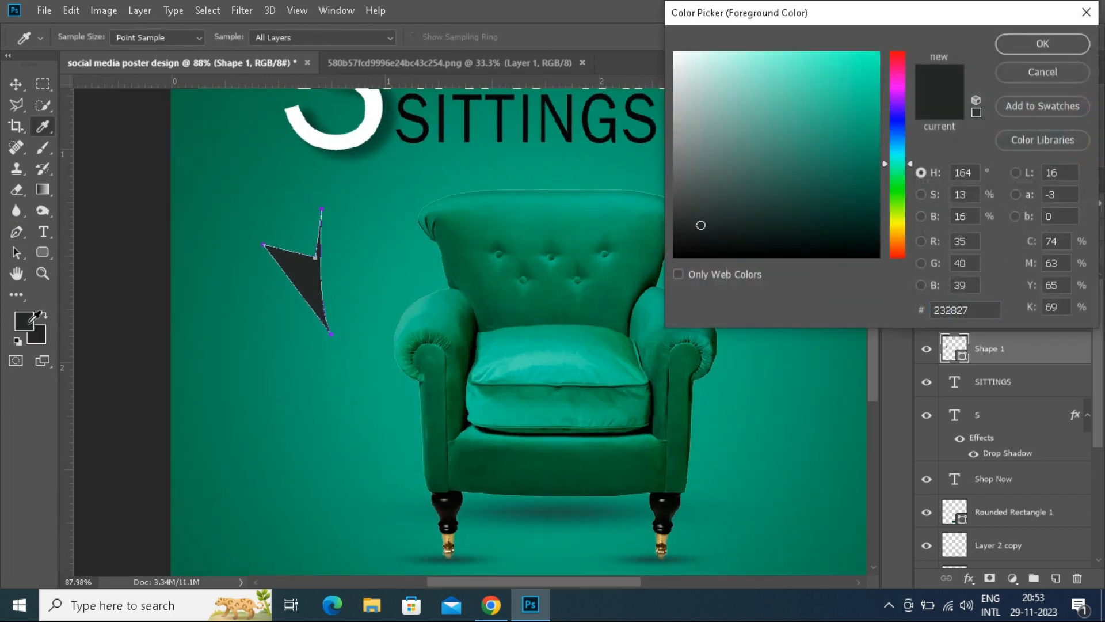
{"action": "left_click", "coordinate": [674, 52]}
{"action": "left_click", "coordinate": [1039, 43]}
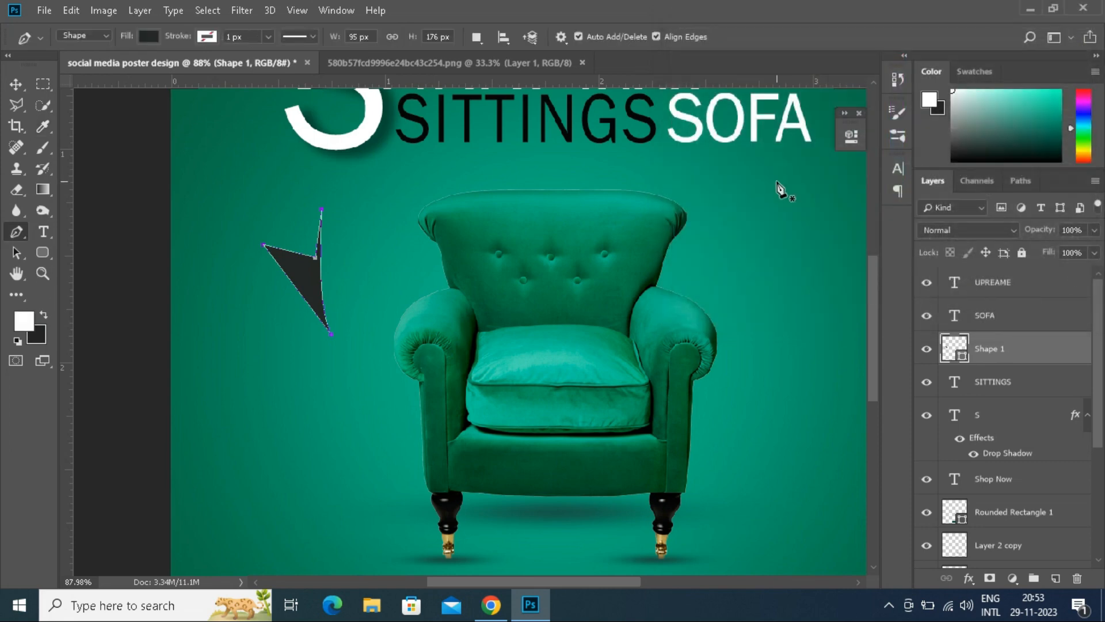
{"action": "double_click", "coordinate": [953, 349]}
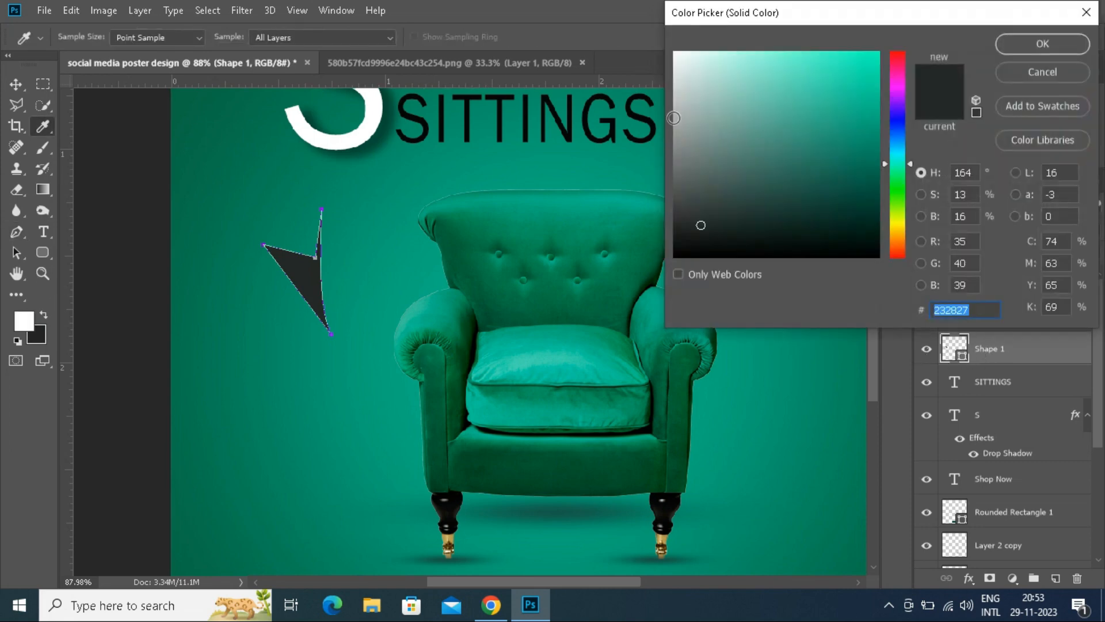
{"action": "left_click_drag", "start_coordinate": [674, 98], "coordinate": [672, 50]}
{"action": "left_click", "coordinate": [1043, 44]}
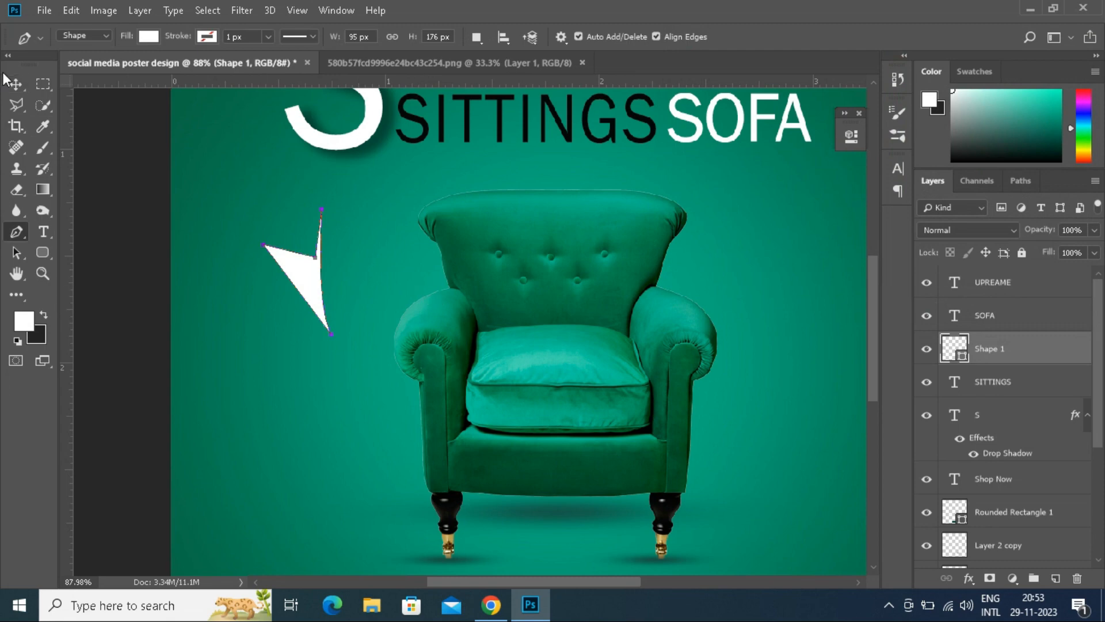
- Pull the shape's inner anchor point down and left with the Direct Selection Tool to deepen the notch
{"action": "left_click", "coordinate": [15, 87]}
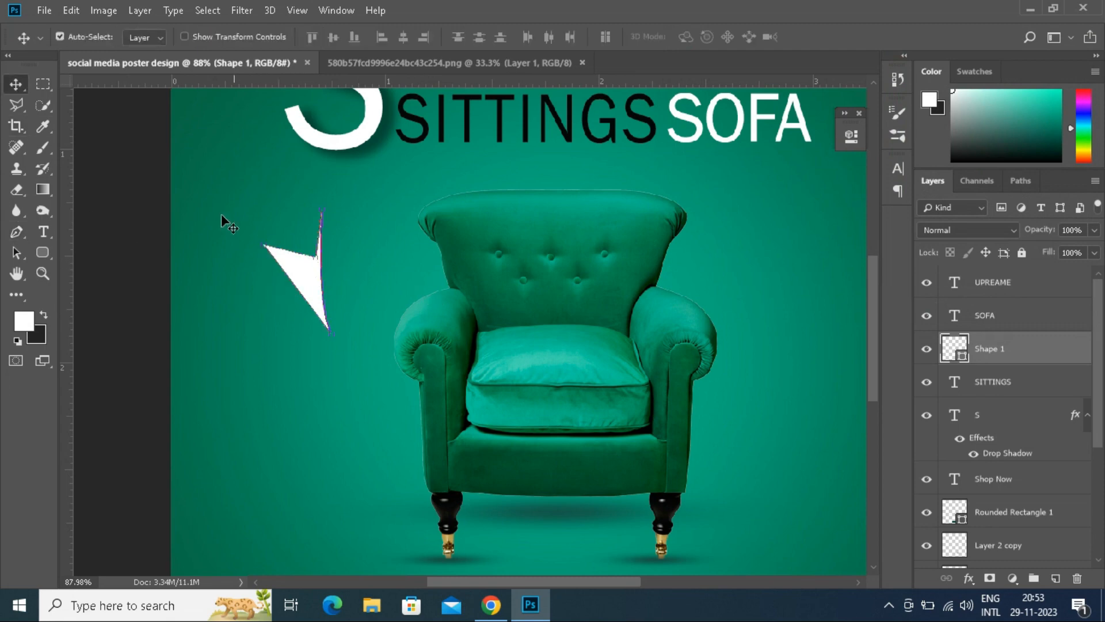
{"action": "left_click", "coordinate": [16, 252]}
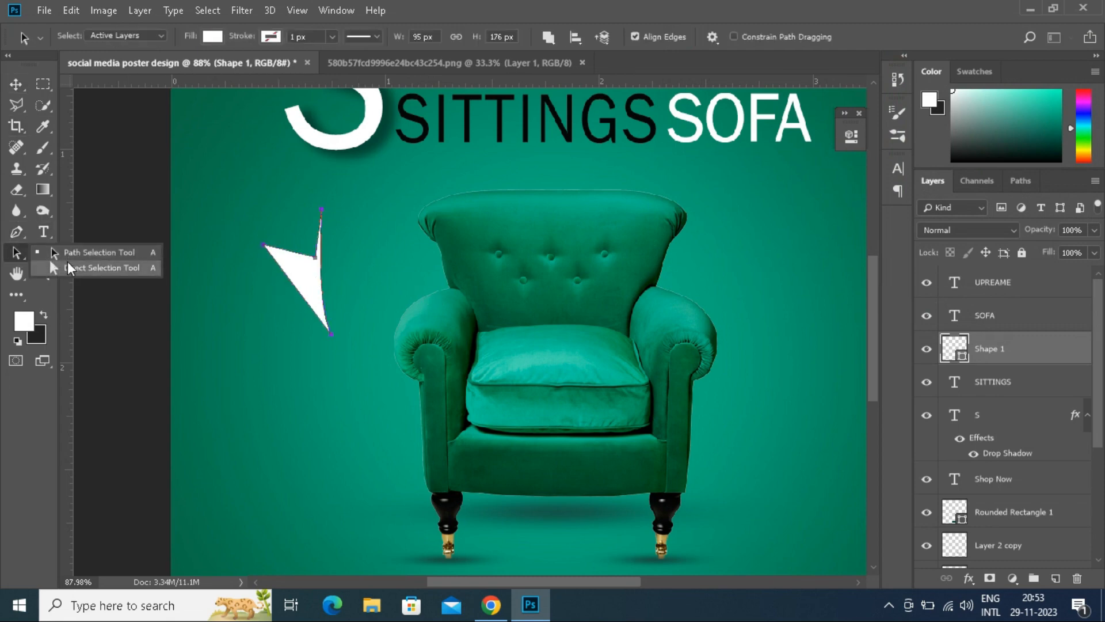
{"action": "left_click", "coordinate": [68, 268]}
{"action": "scroll", "coordinate": [298, 292], "scroll_direction": "up", "scroll_amount": 3}
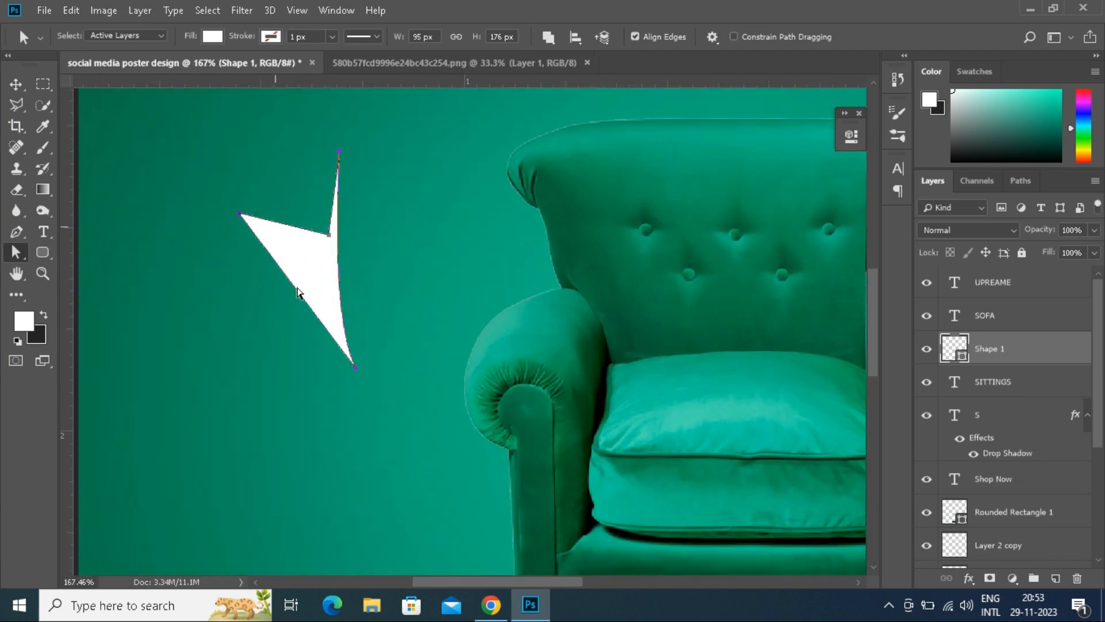
{"action": "scroll", "coordinate": [298, 292], "scroll_direction": "up", "scroll_amount": 1}
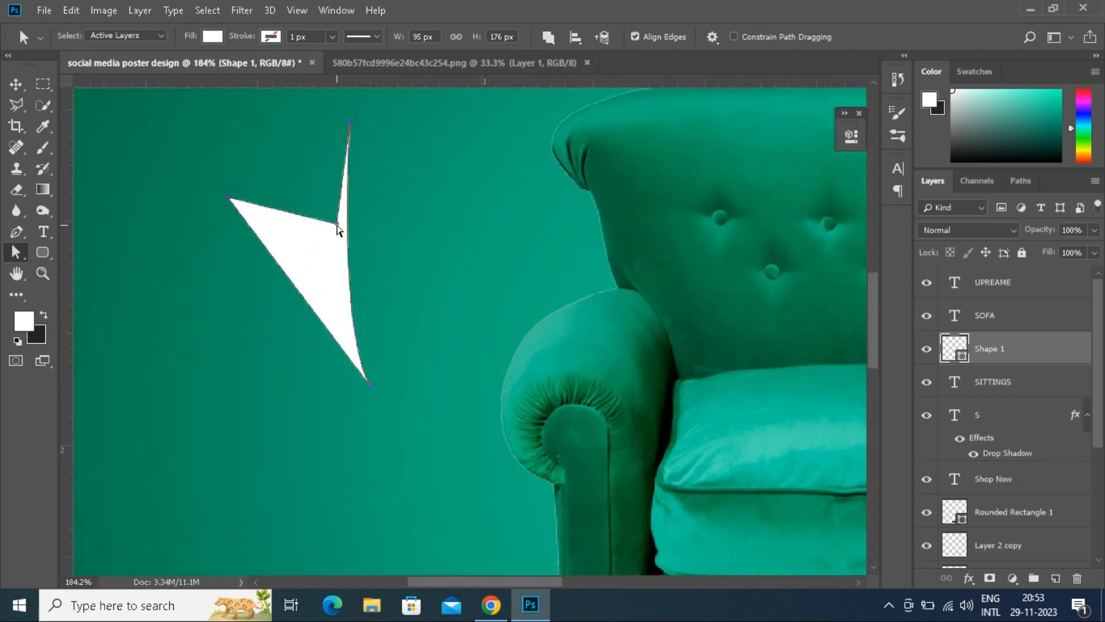
{"action": "left_click_drag", "start_coordinate": [337, 224], "coordinate": [318, 255]}
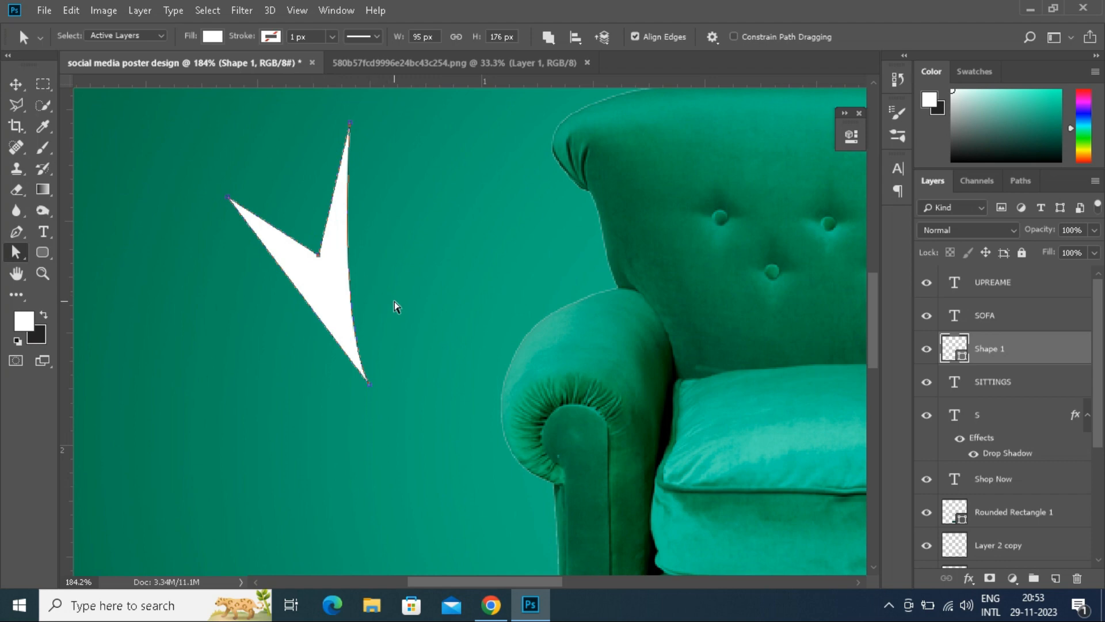
{"action": "key", "text": "ctrl+0"}
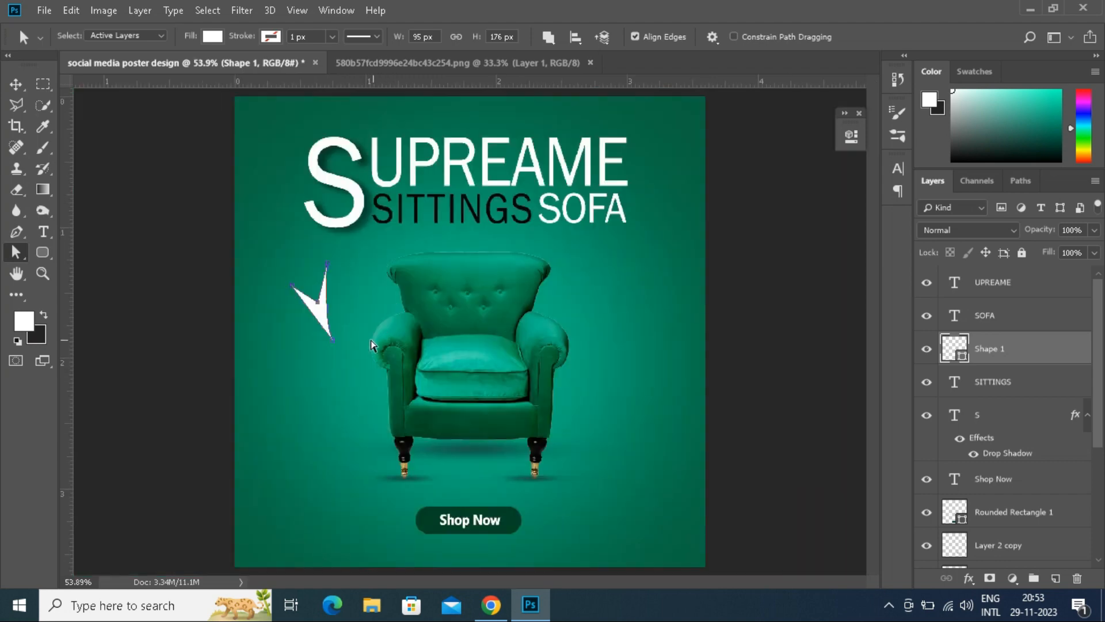
- Reposition the white shape beside the armchair, scale it to about 171% and rotate it to about -20°
{"action": "key", "text": "v"}
{"action": "left_click_drag", "start_coordinate": [305, 326], "coordinate": [317, 313]}
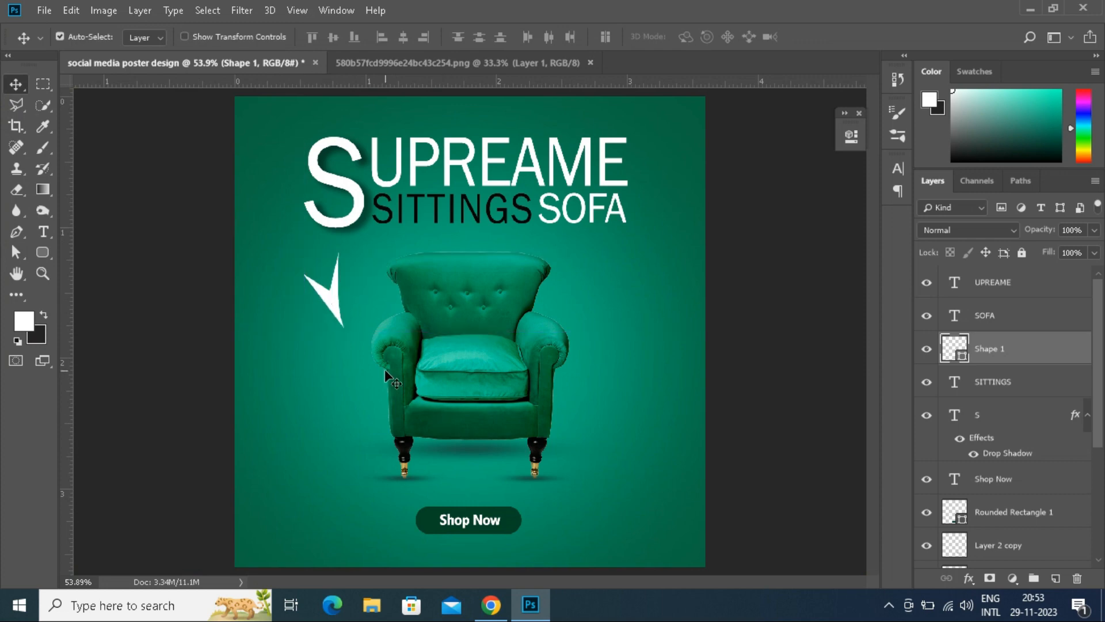
{"action": "key", "text": "ctrl+t"}
{"action": "mouse_move", "coordinate": [343, 330]}
{"action": "left_mouse_down"}
{"action": "mouse_move", "coordinate": [359, 356]}
{"action": "mouse_move", "coordinate": [392, 366]}
{"action": "mouse_move", "coordinate": [344, 339]}
{"action": "mouse_move", "coordinate": [340, 360]}
{"action": "mouse_move", "coordinate": [327, 332]}
{"action": "left_mouse_up"}
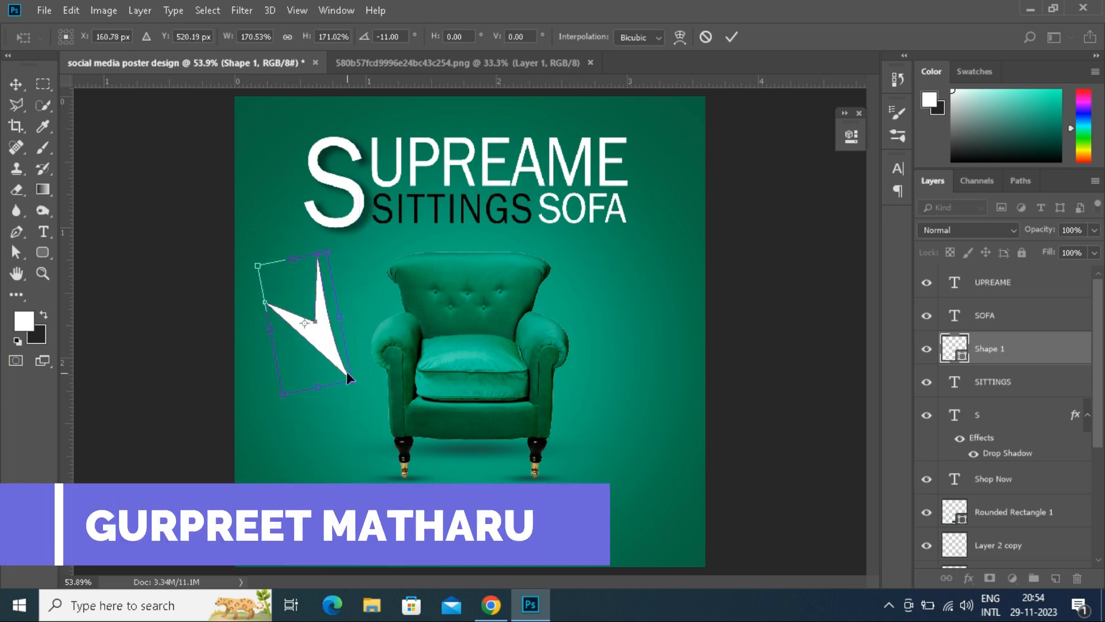
{"action": "left_click_drag", "start_coordinate": [361, 392], "coordinate": [377, 375]}
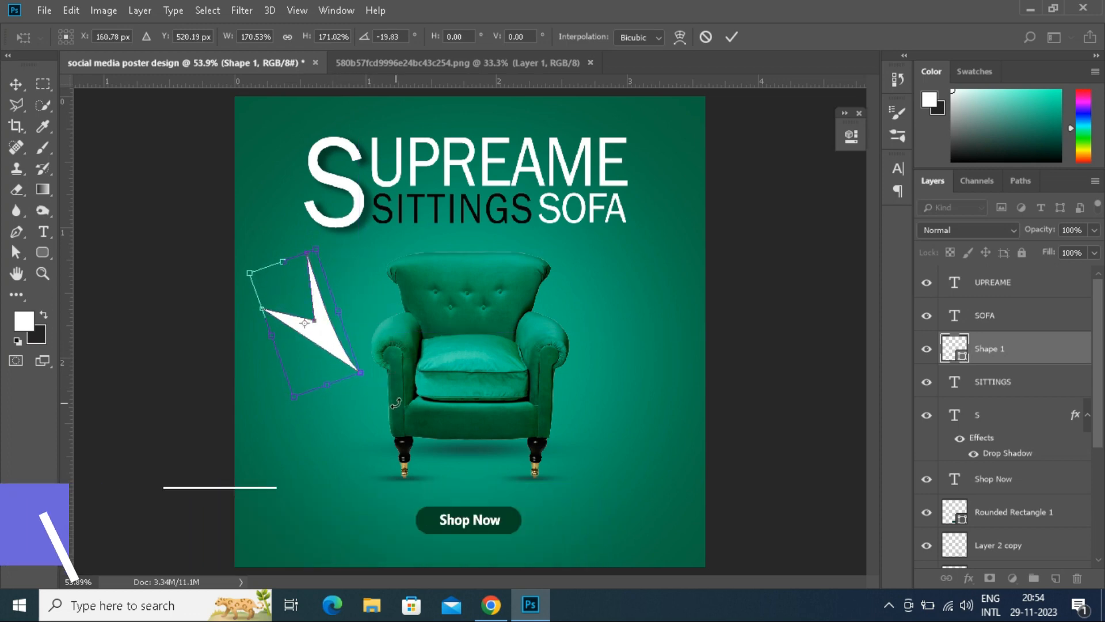
{"action": "key", "text": "Return"}
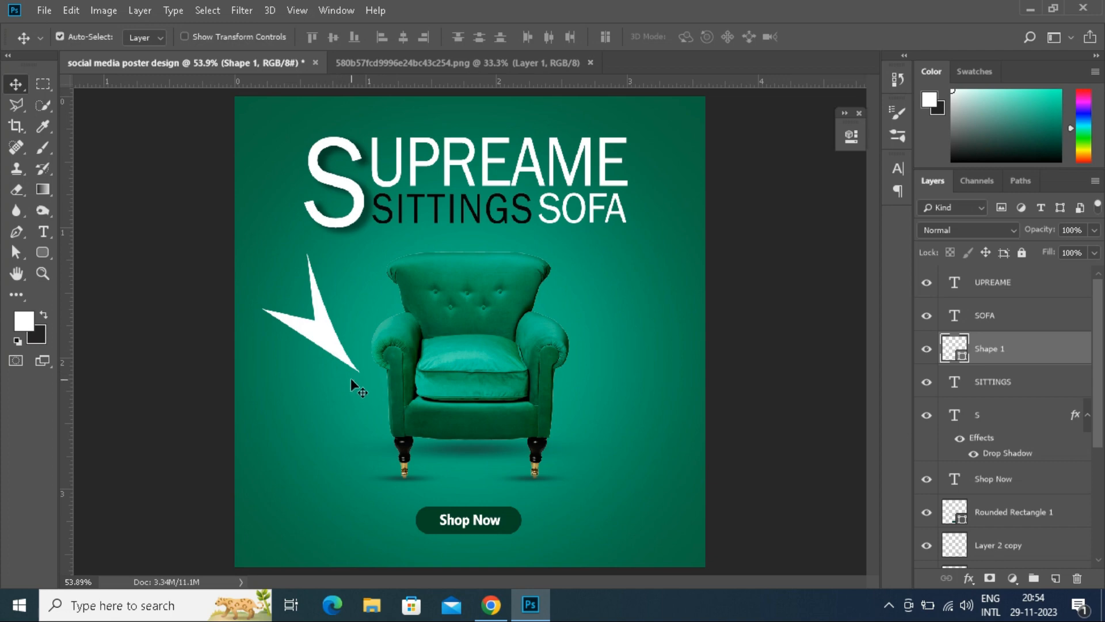
- Add a Multiply drop shadow to the white shape with 46% opacity, 150° angle, 18 px distance, 17% spread and 17 px size
{"action": "right_click", "coordinate": [1072, 356]}
{"action": "left_click", "coordinate": [1028, 8]}
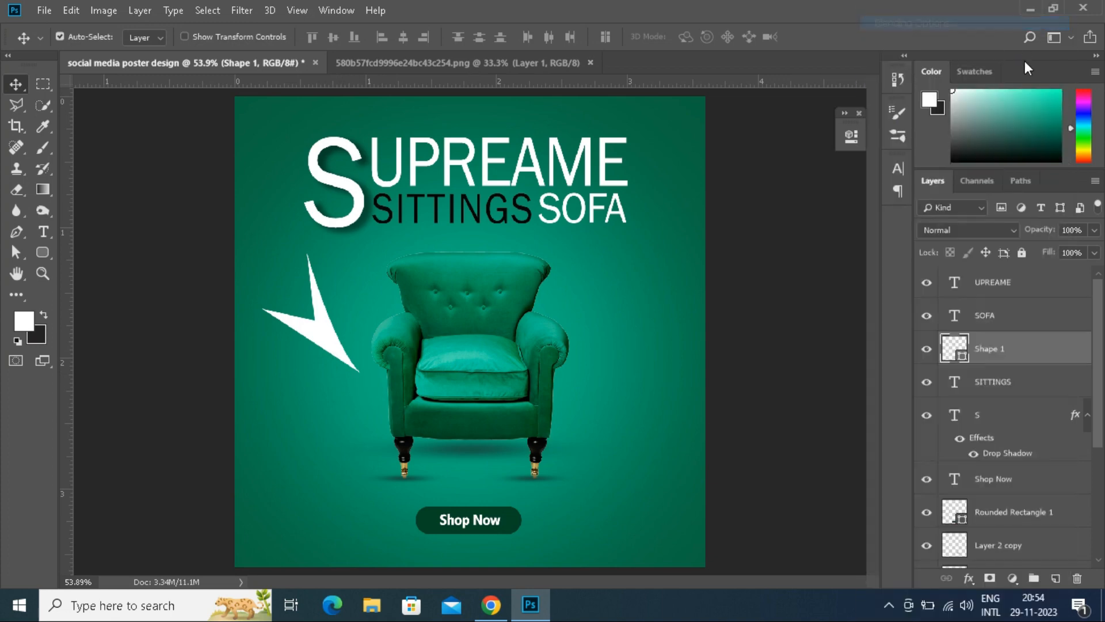
{"action": "left_click", "coordinate": [553, 339]}
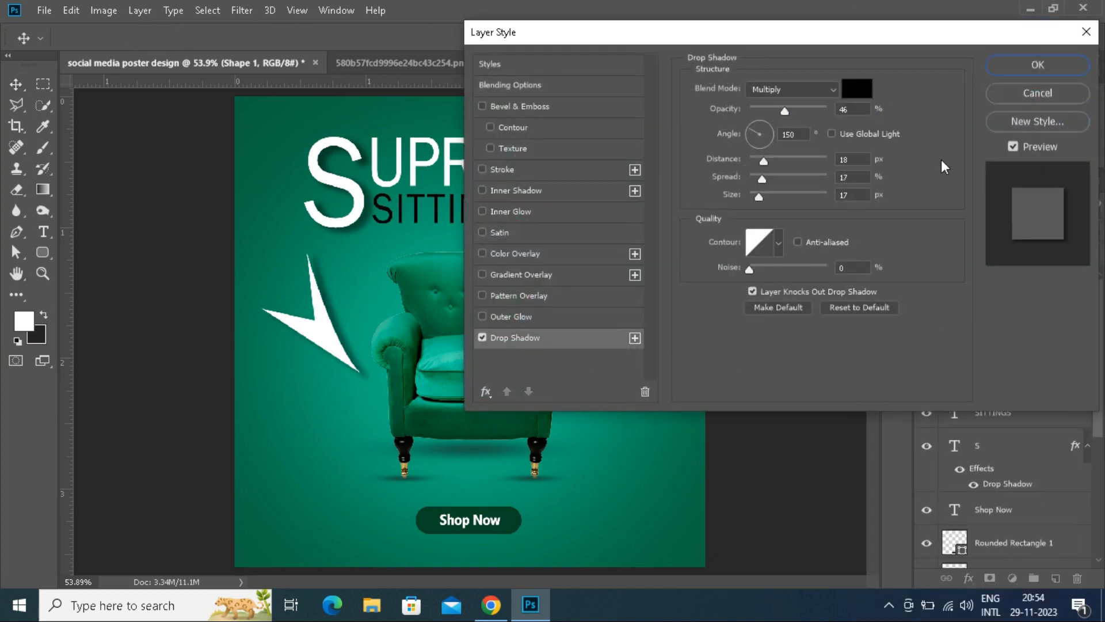
{"action": "left_click", "coordinate": [1007, 71]}
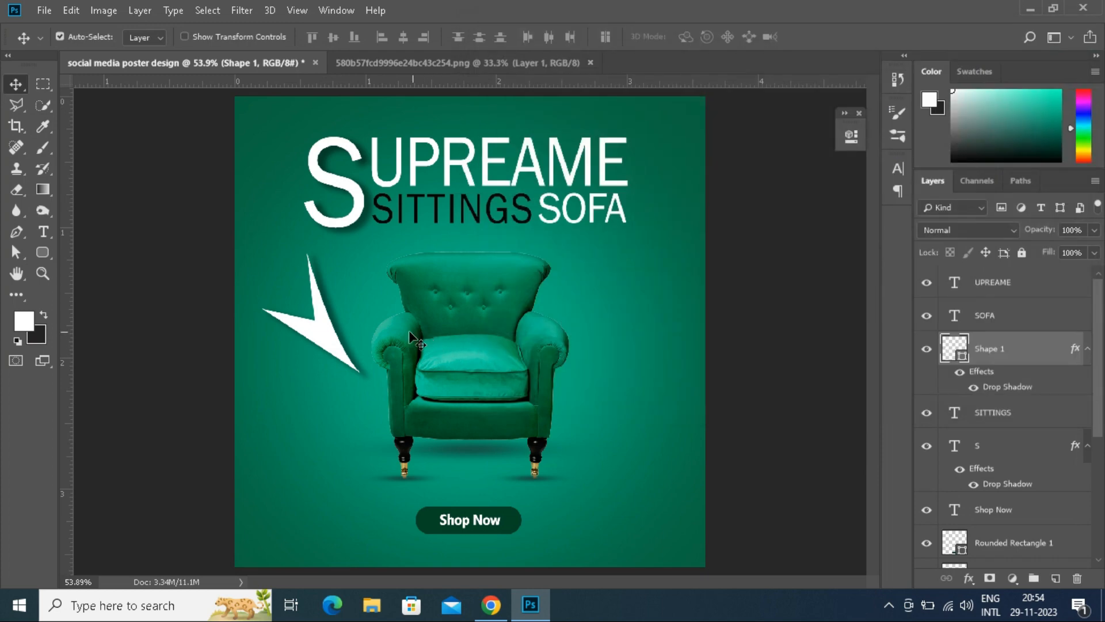
- Duplicate the white shape to the armchair's lower right and rotate the copy about half a turn so its long tip faces the chair
{"action": "left_click_drag", "start_coordinate": [329, 352], "coordinate": [599, 357]}
{"action": "key", "text": "ctrl+t"}
{"action": "left_click_drag", "start_coordinate": [656, 460], "coordinate": [674, 452]}
{"action": "left_click_drag", "start_coordinate": [622, 395], "coordinate": [630, 423]}
{"action": "key", "text": "Return"}
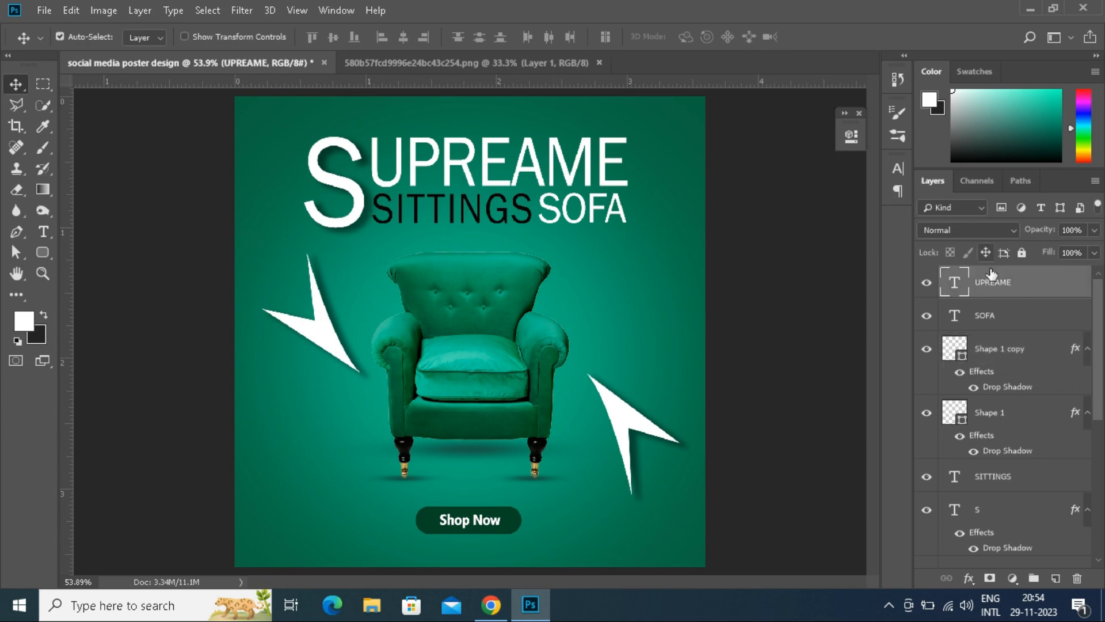
- Add a Multiply drop shadow to the "UPREAME" text with 26% opacity, 150° angle and 18 px distance, leaving Outer Glow off
{"action": "right_click", "coordinate": [1027, 283]}
{"action": "left_click", "coordinate": [929, 25]}
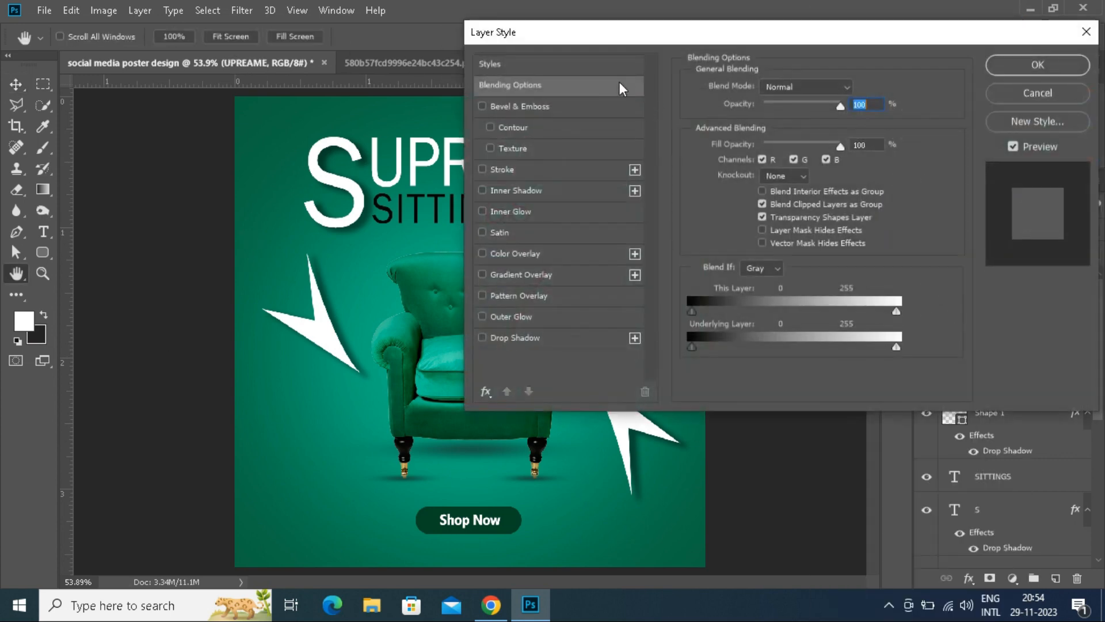
{"action": "left_click_drag", "start_coordinate": [711, 36], "coordinate": [773, 36]}
{"action": "left_click", "coordinate": [574, 316]}
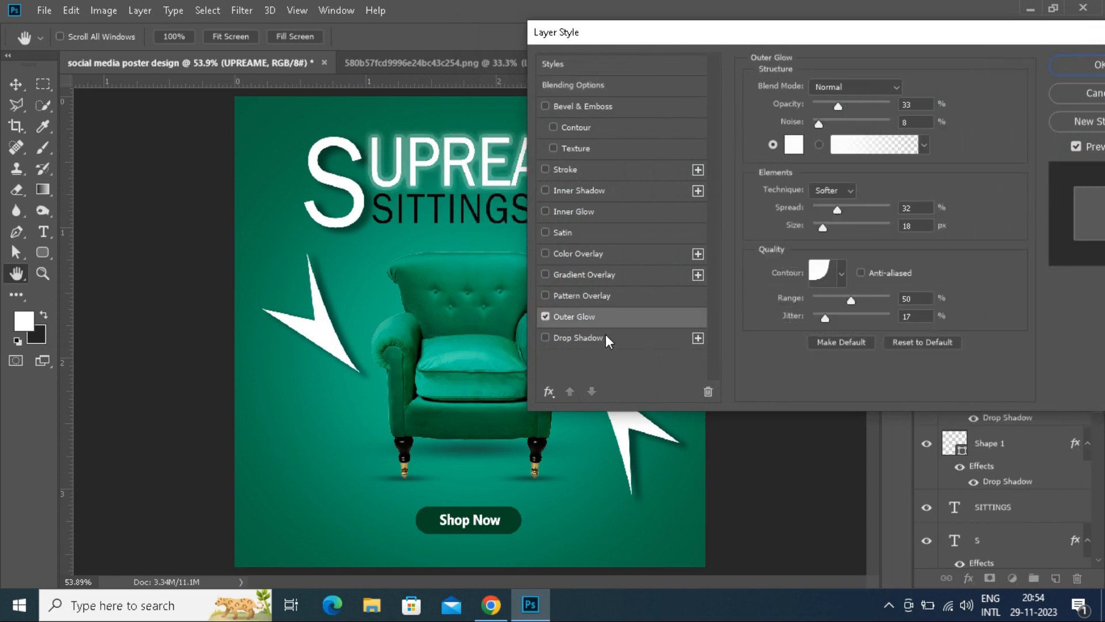
{"action": "left_click", "coordinate": [546, 316]}
{"action": "left_click", "coordinate": [564, 339]}
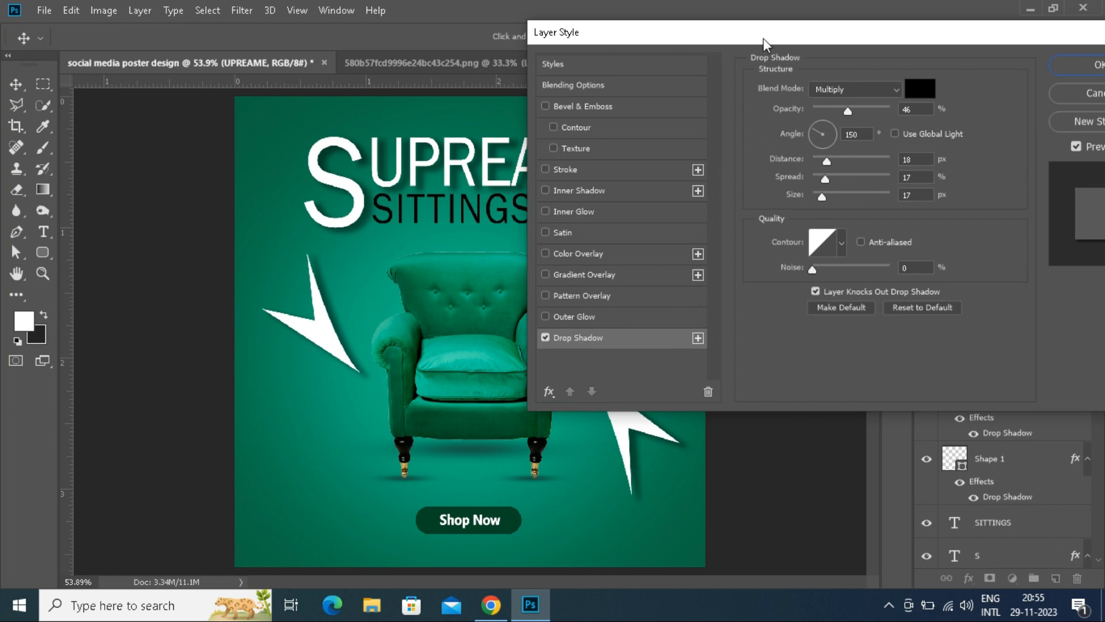
{"action": "left_click_drag", "start_coordinate": [764, 43], "coordinate": [850, 44]}
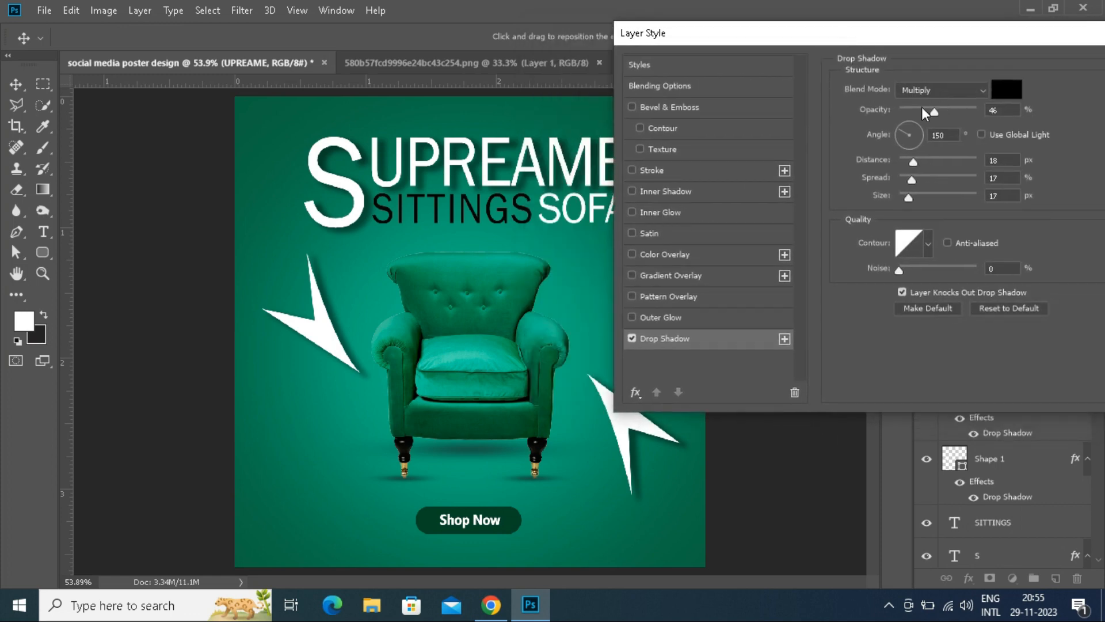
{"action": "left_click_drag", "start_coordinate": [923, 112], "coordinate": [919, 115]}
{"action": "left_click_drag", "start_coordinate": [915, 44], "coordinate": [857, 42]}
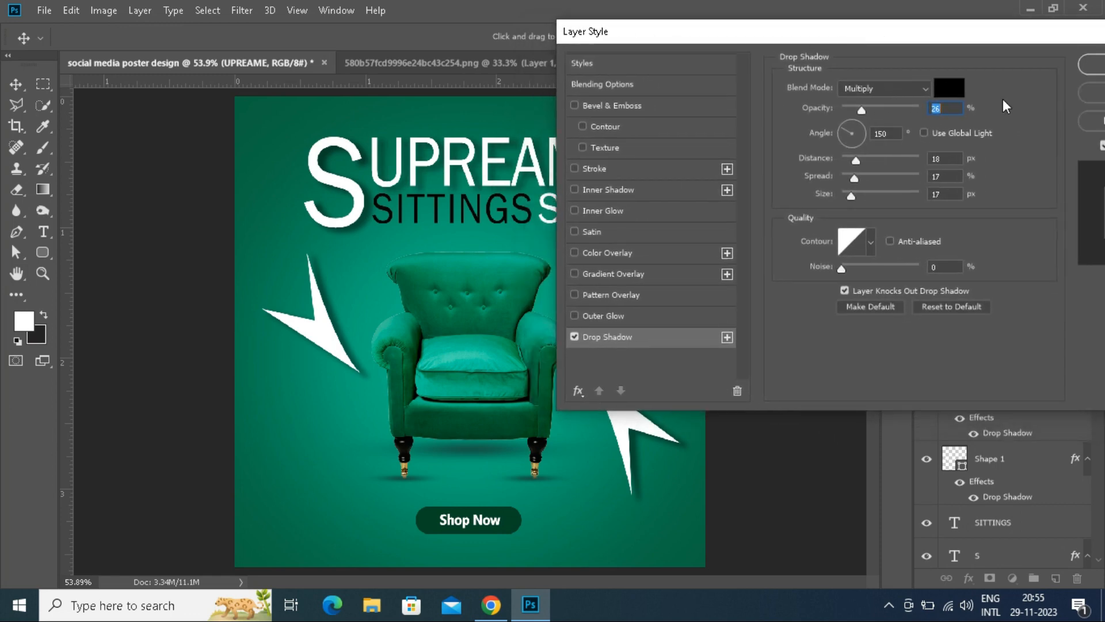
{"action": "key", "text": "Return"}
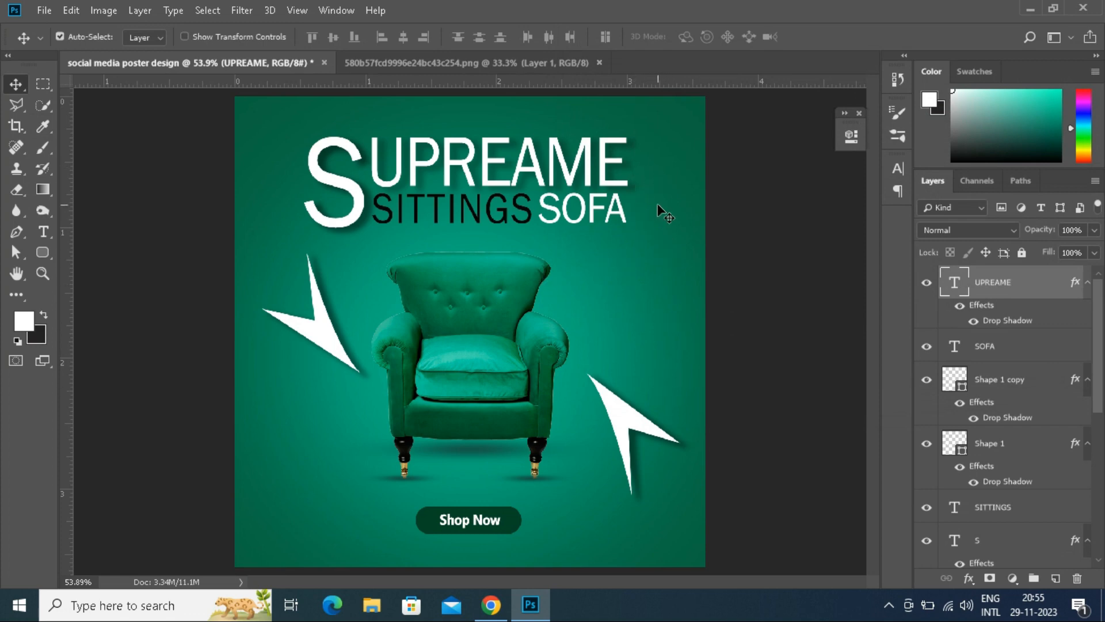
{"action": "left_click", "coordinate": [889, 604]}
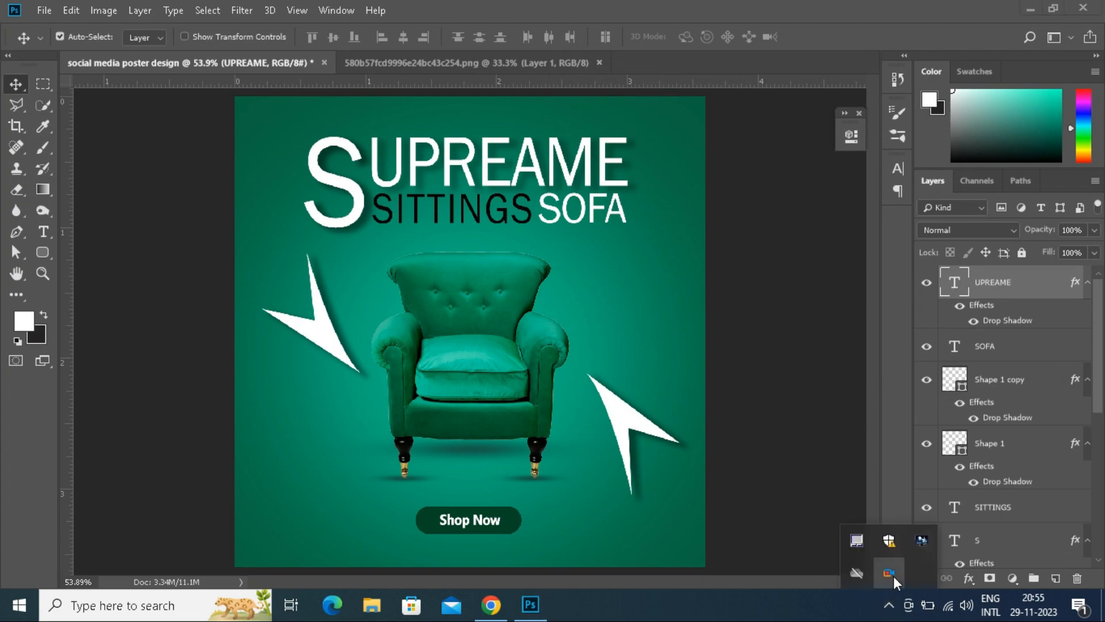